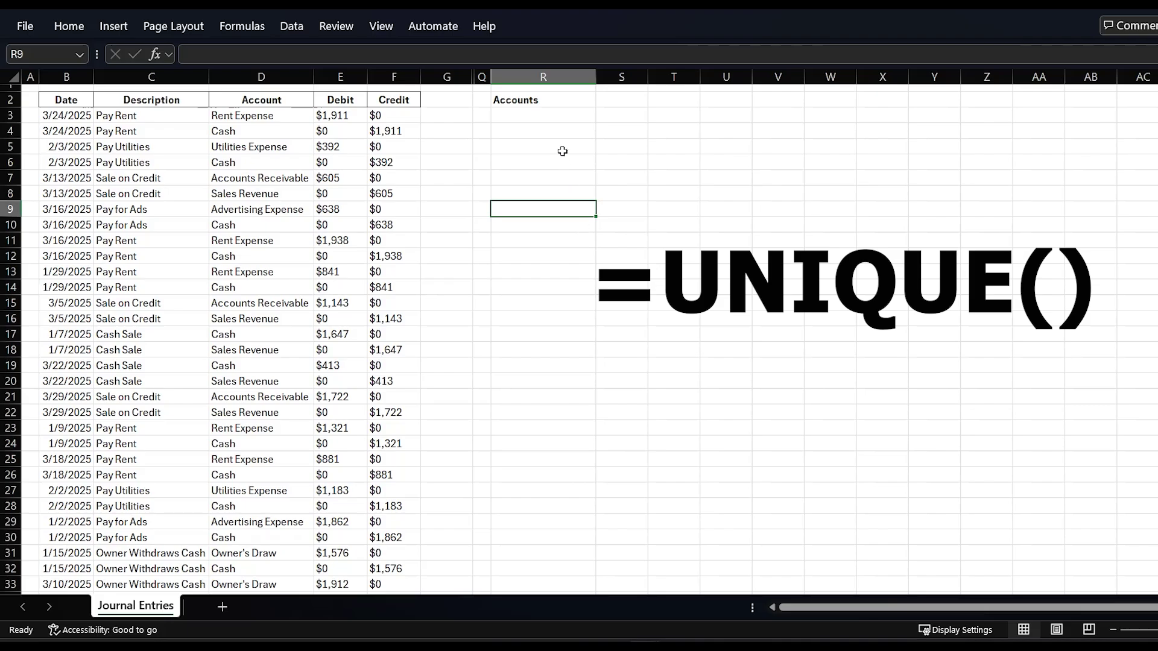
# List the unique account names from D3:D102 under the Accounts header with a UNIQUE formula in R3.
pyautogui.click(542, 116)
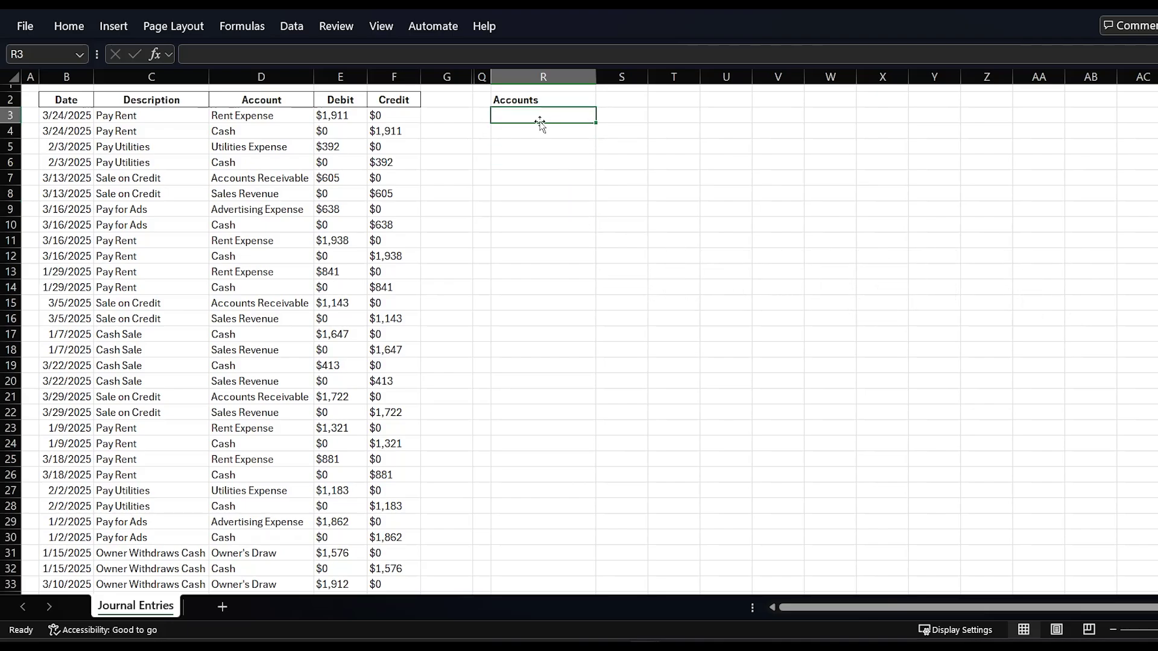
pyautogui.write('=un')
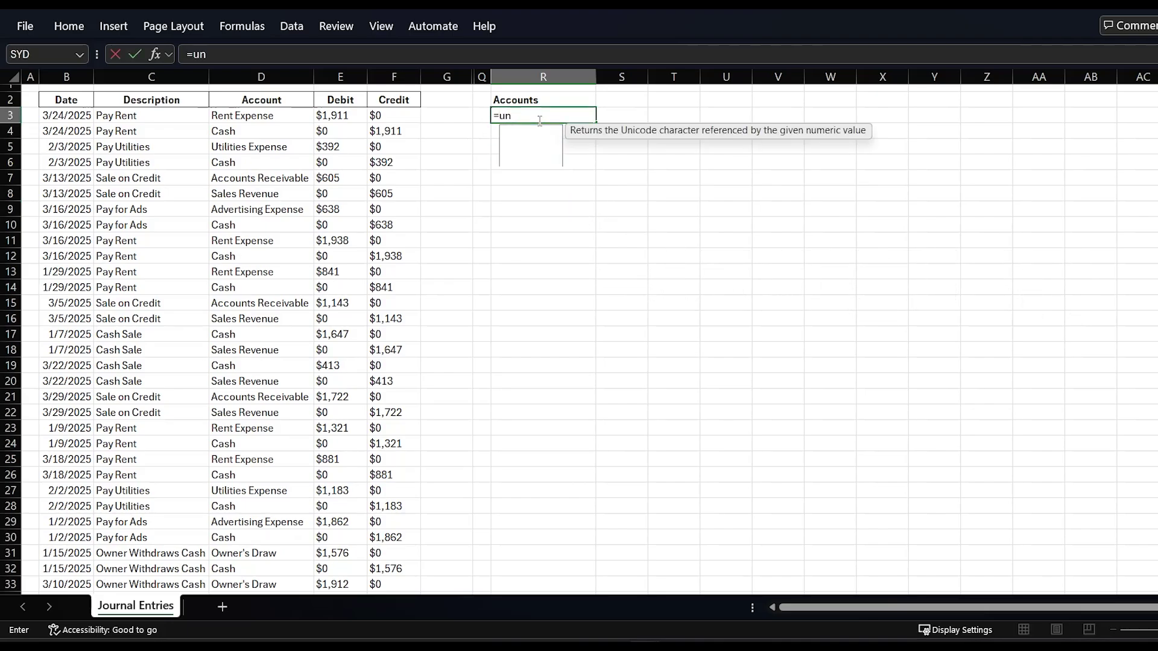
pyautogui.write('ique(')
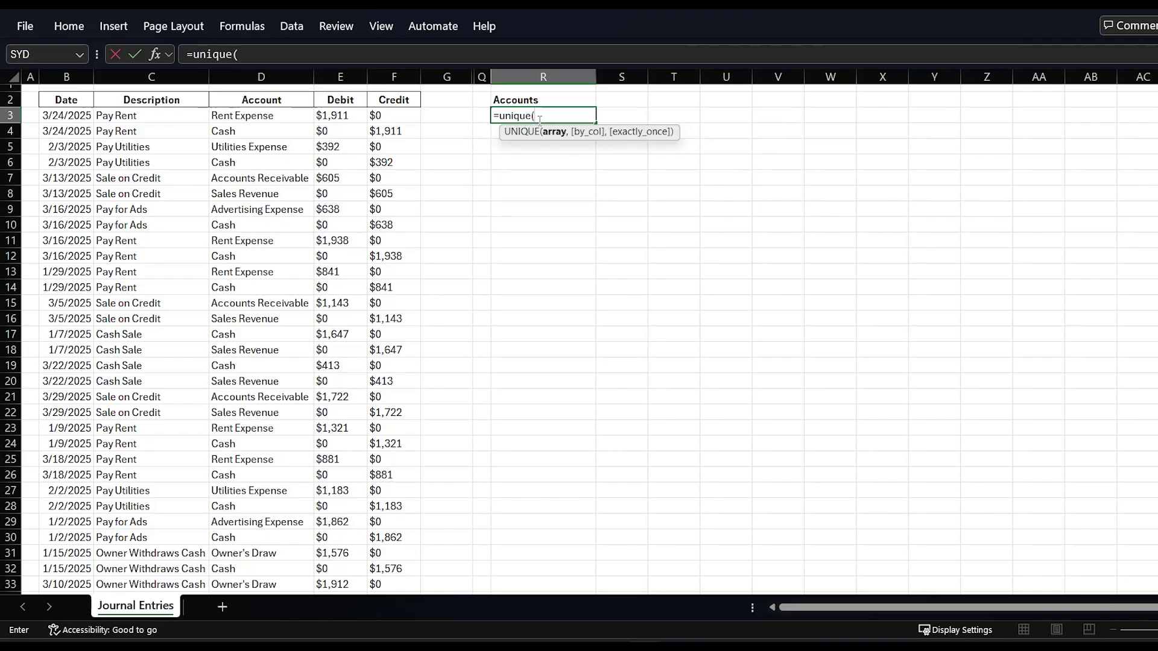
pyautogui.click(288, 114)
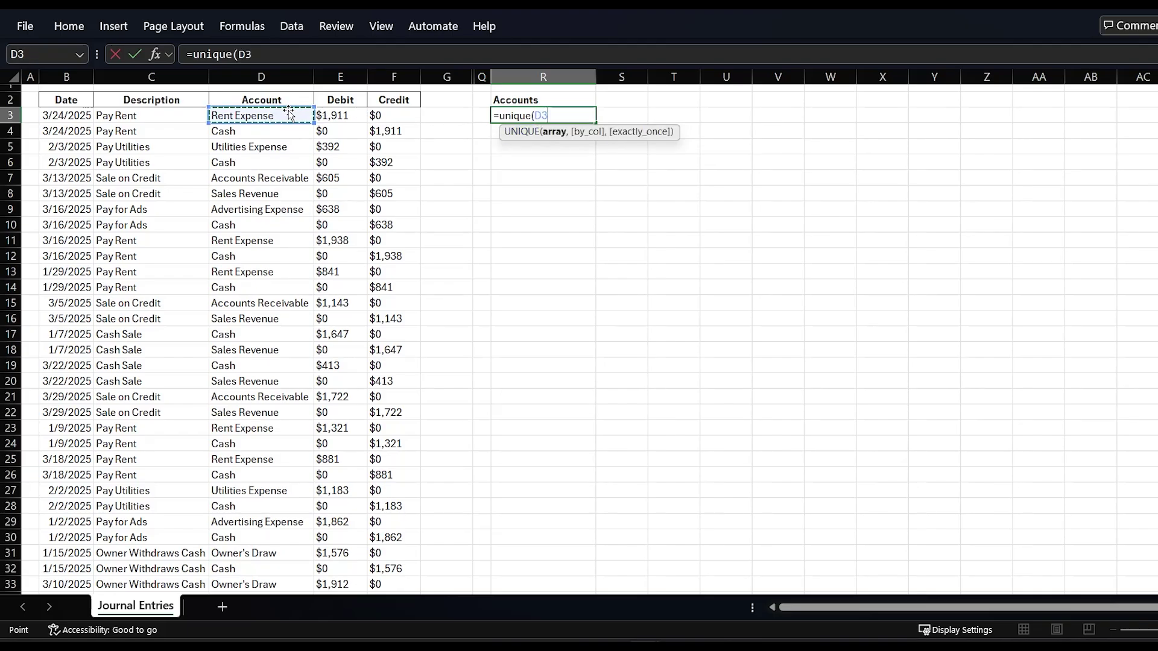
pyautogui.hotkey('ctrl', 'shift', 'Down')
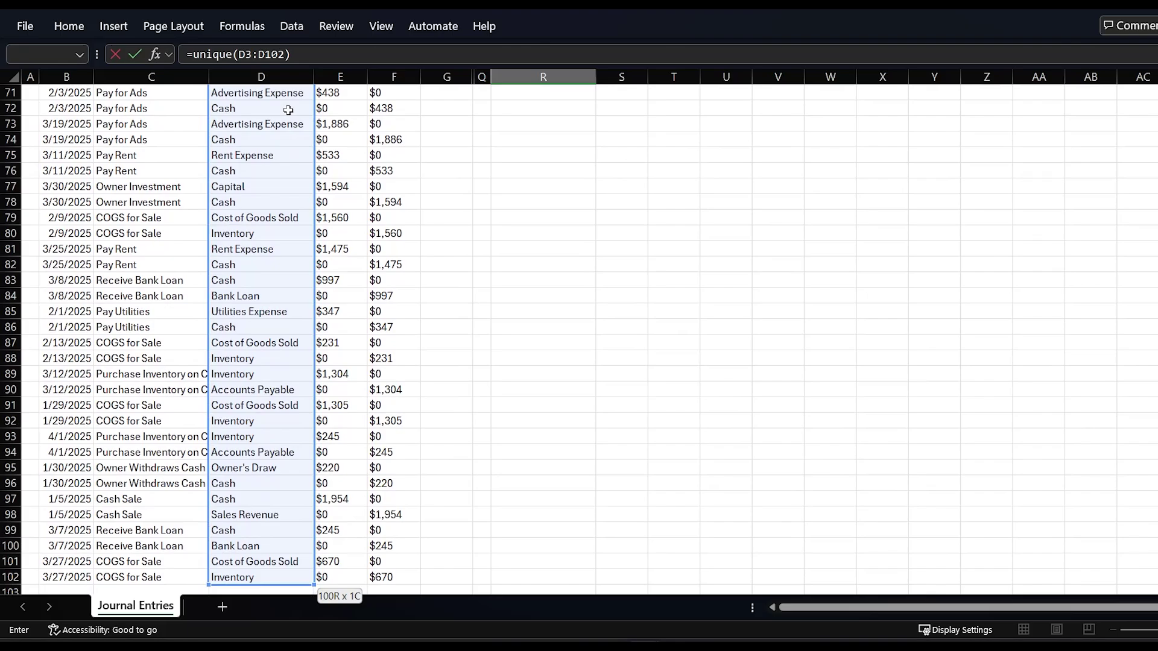
pyautogui.press('Return')
pyautogui.scroll(1, 645, 232)
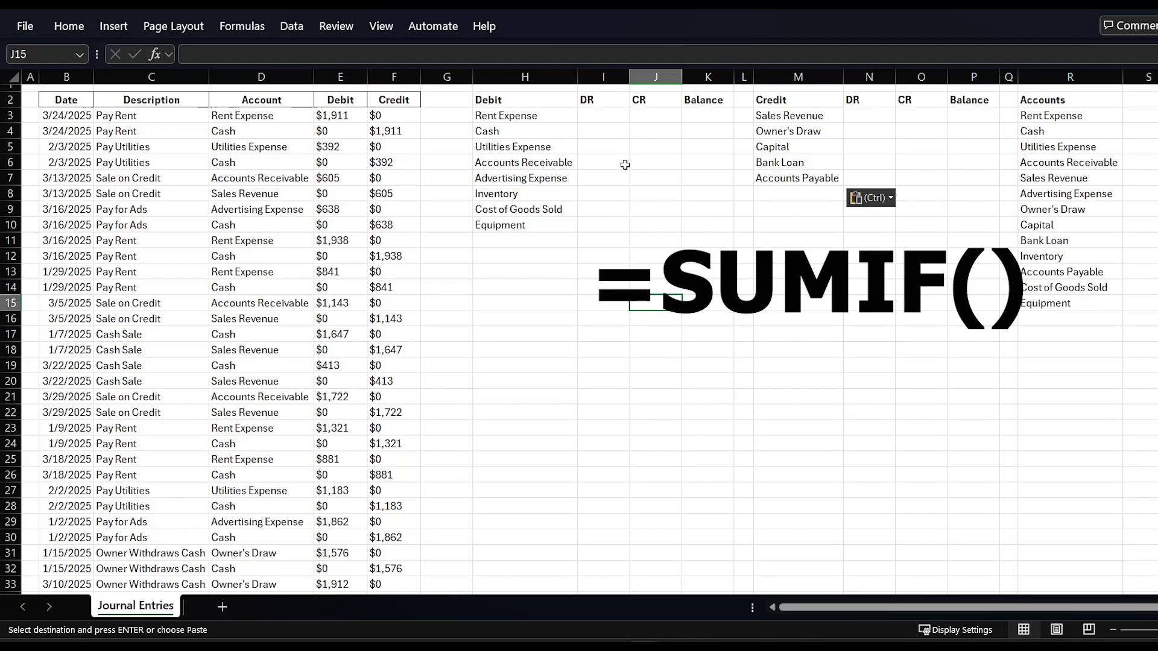
pyautogui.click(608, 115)
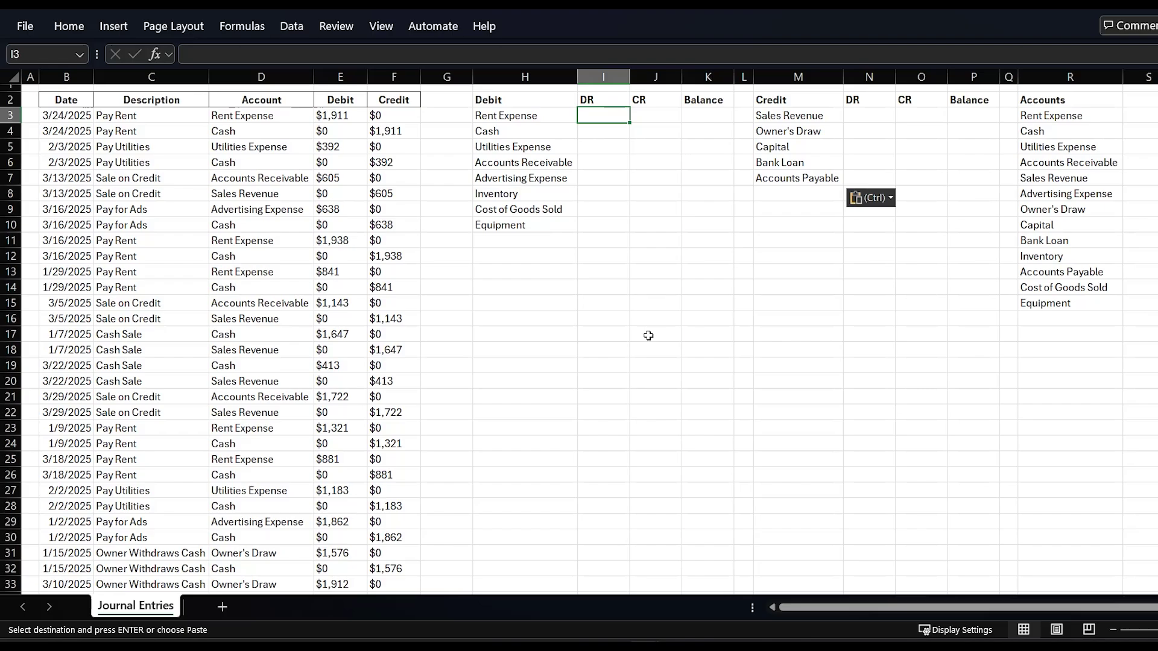
pyautogui.click(814, 358)
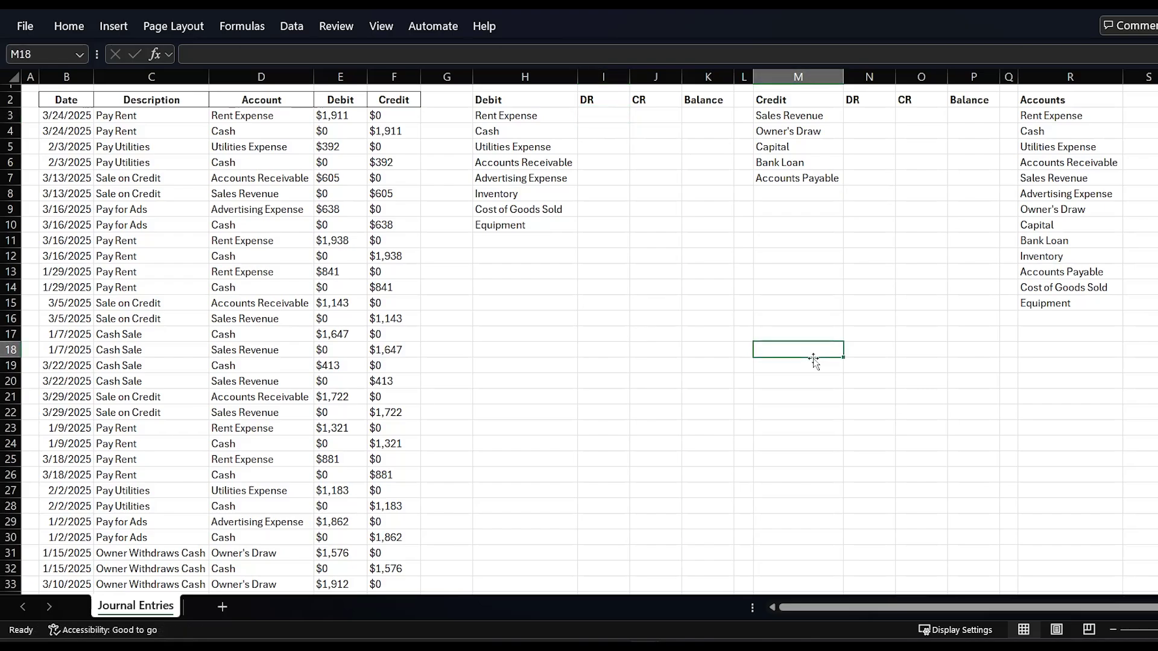
# Enter a SUMIF formula in I3 with absolute range $D$3:$D$102, criteria H3 and absolute sum range $E$3:$E$102.
pyautogui.click(603, 113)
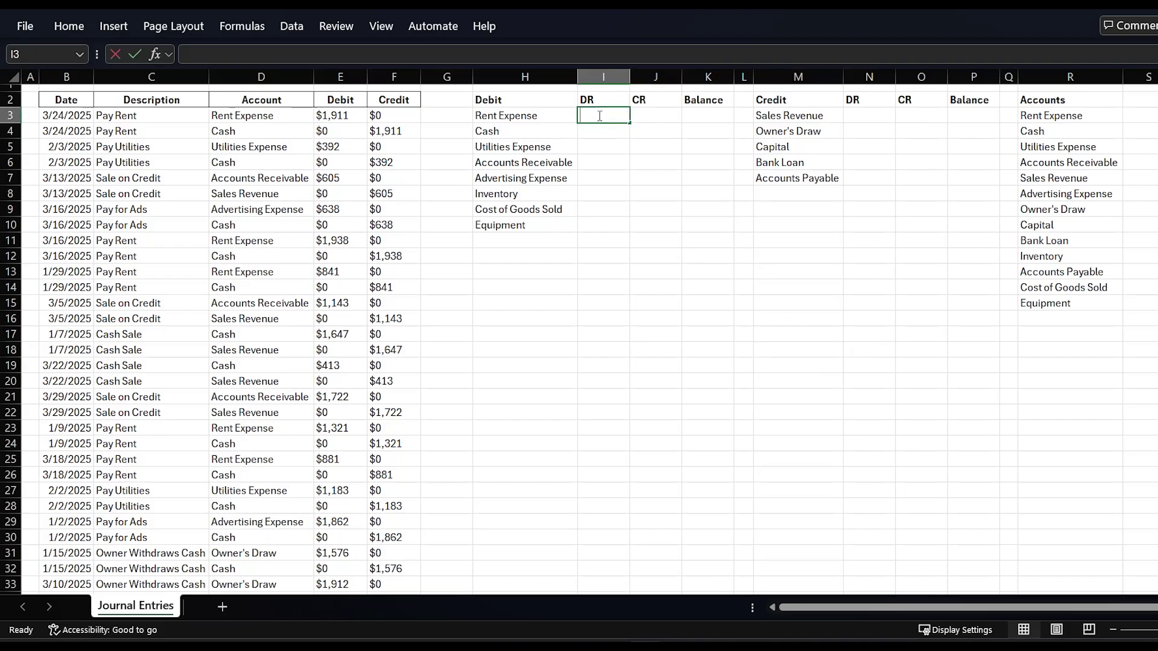
pyautogui.write('=sumif(')
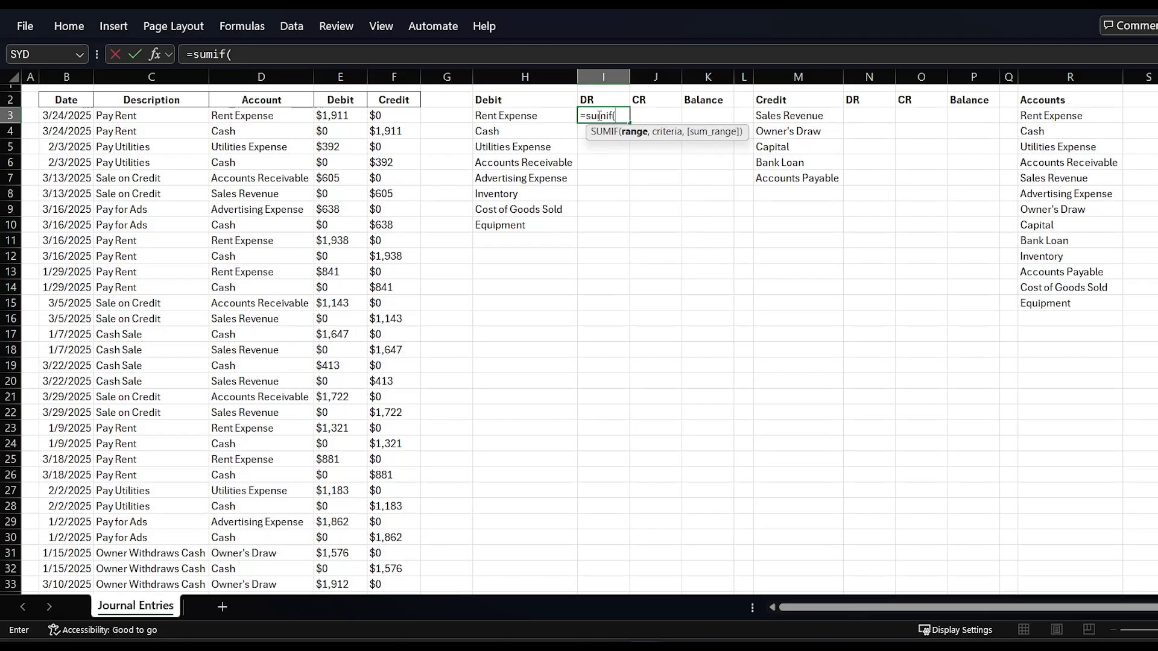
pyautogui.click(264, 115)
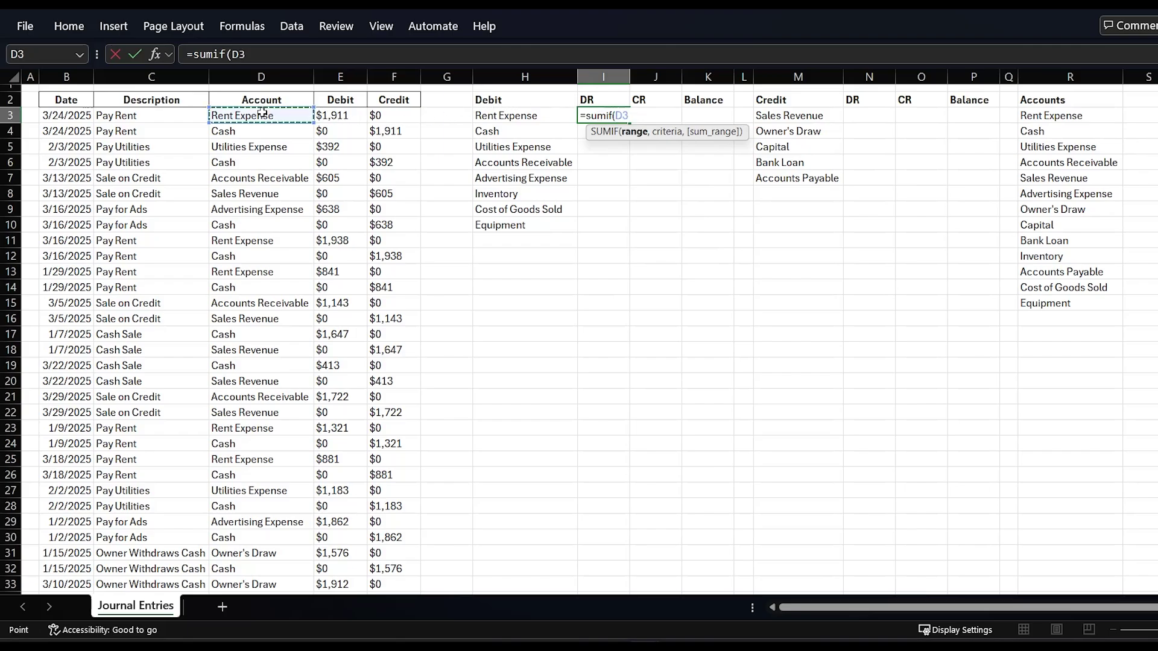
pyautogui.hotkey('ctrl', 'shift', 'Down')
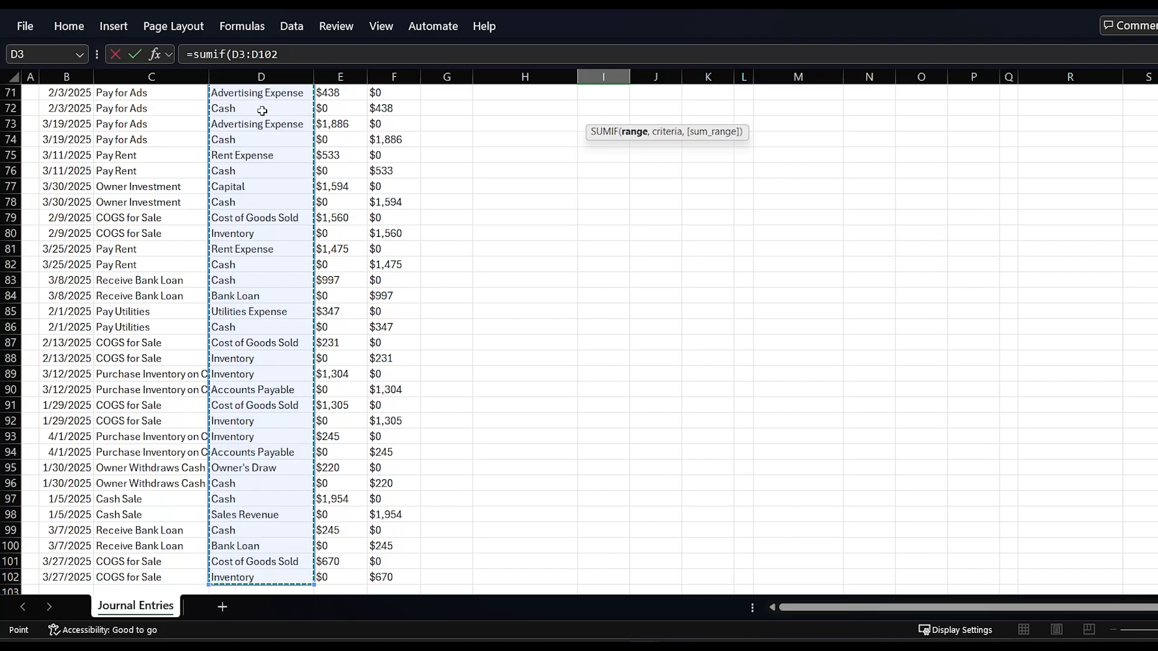
pyautogui.press('F4')
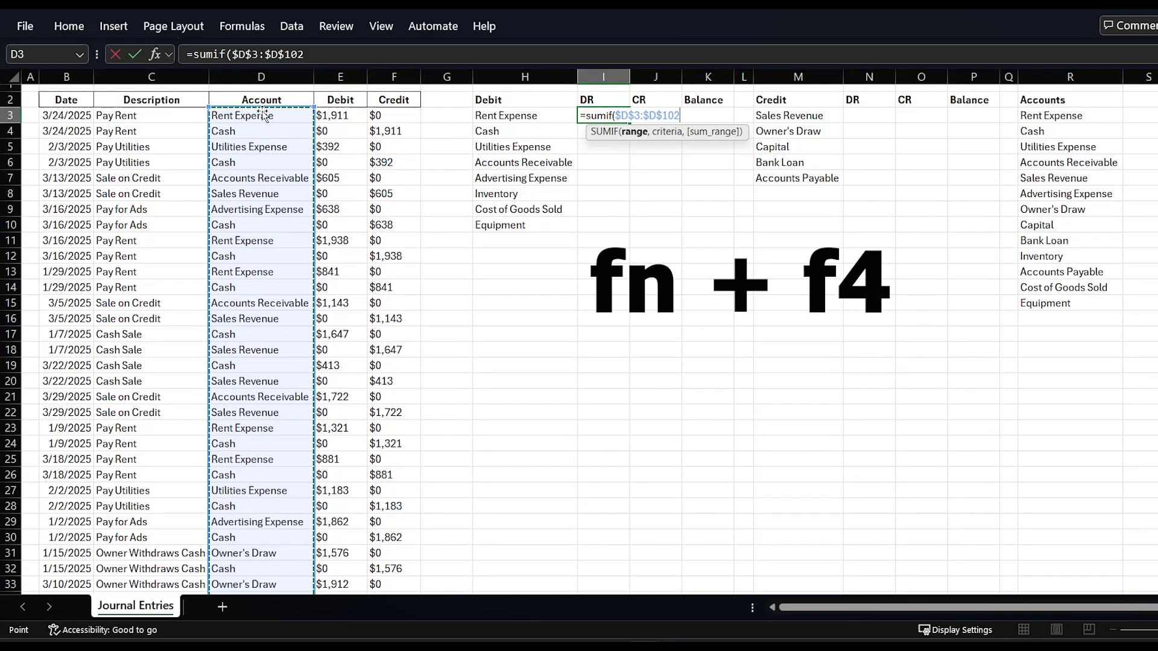
pyautogui.write(',')
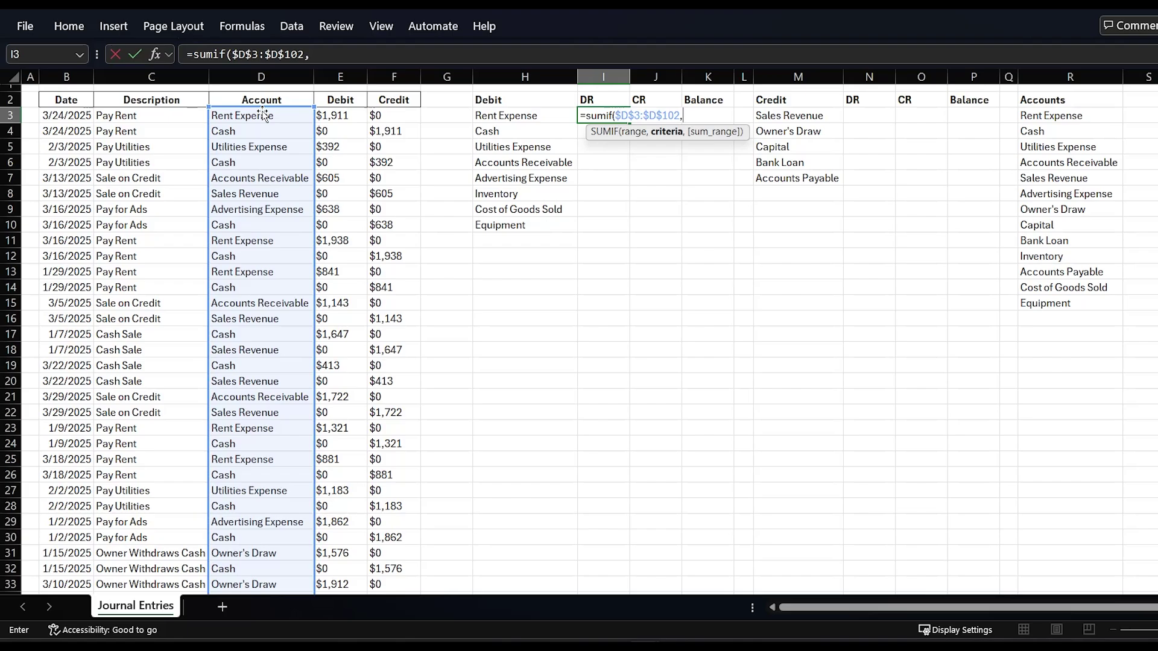
pyautogui.click(501, 113)
pyautogui.write(',')
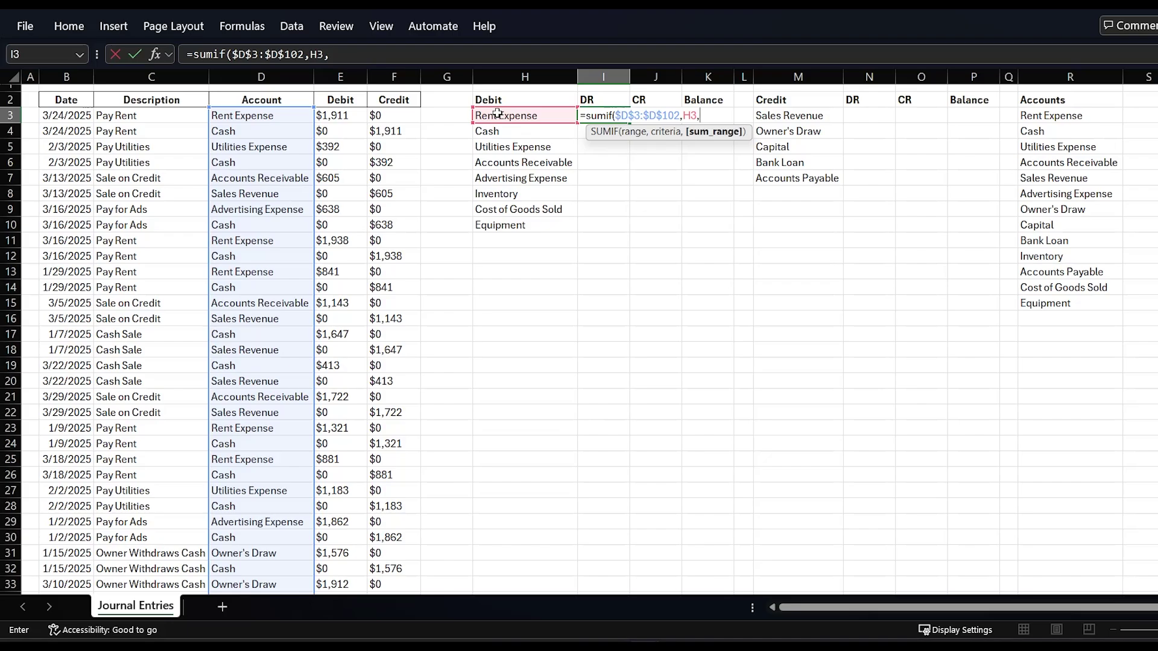
pyautogui.click(355, 114)
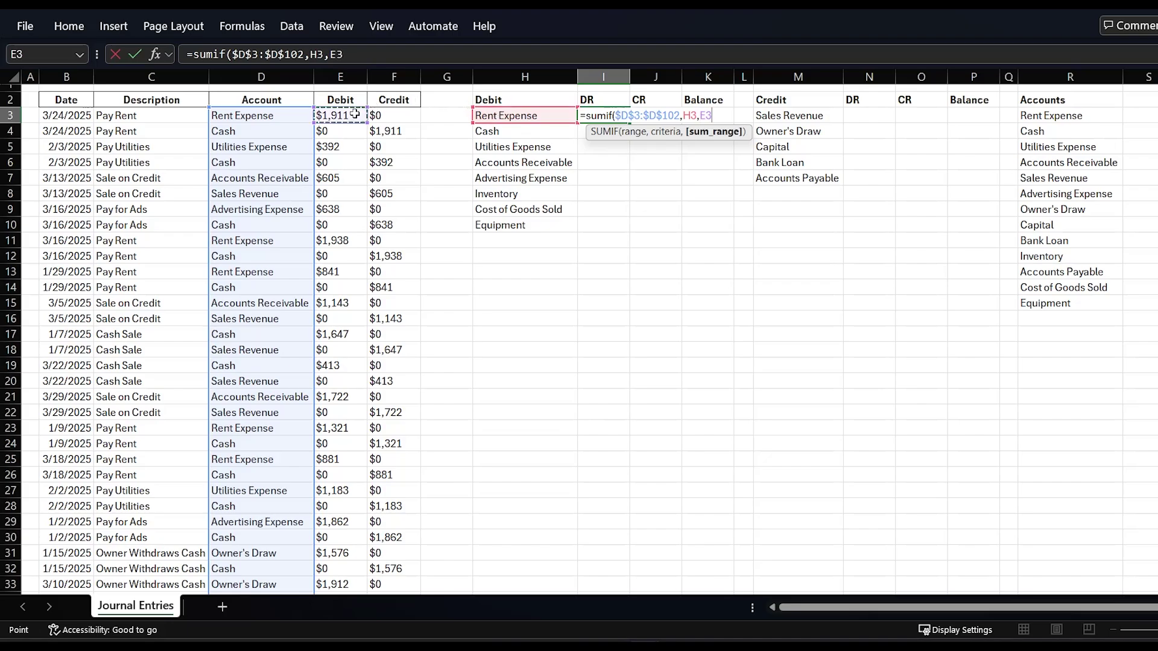
pyautogui.hotkey('ctrl', 'shift', 'Down')
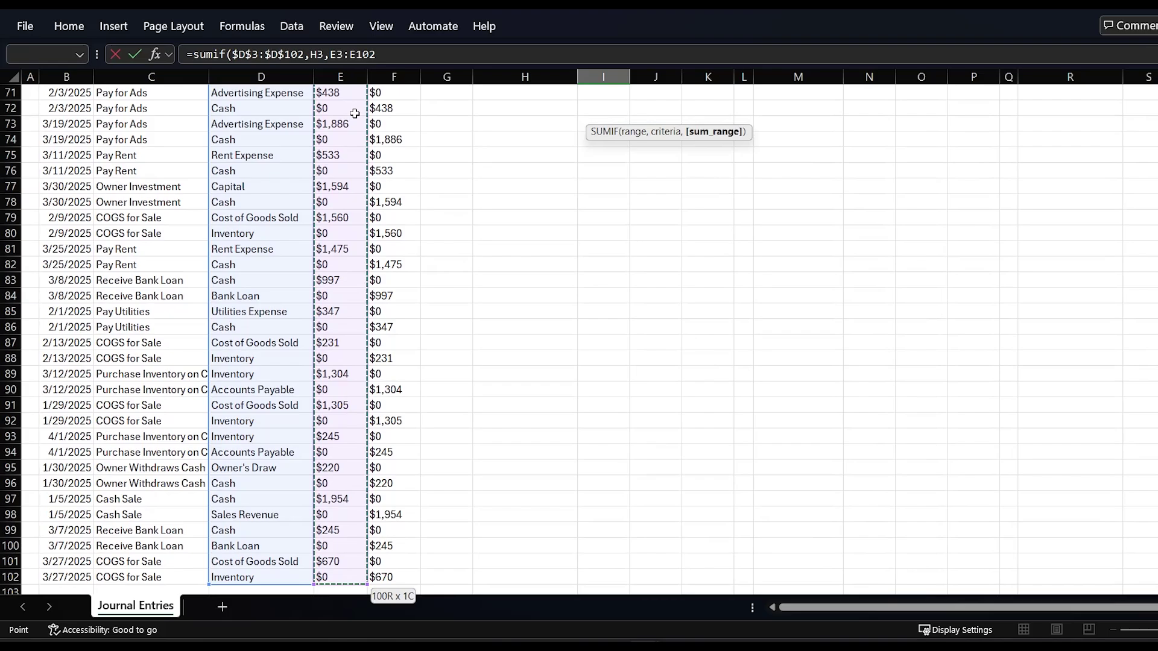
pyautogui.press('F4')
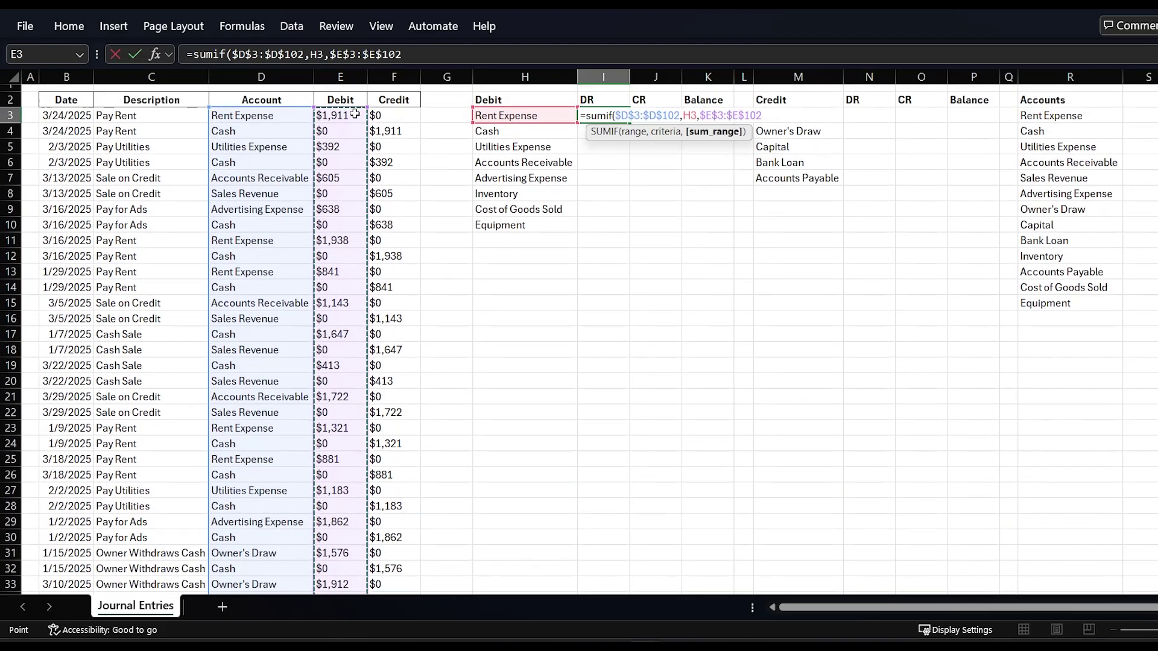
pyautogui.press('Return')
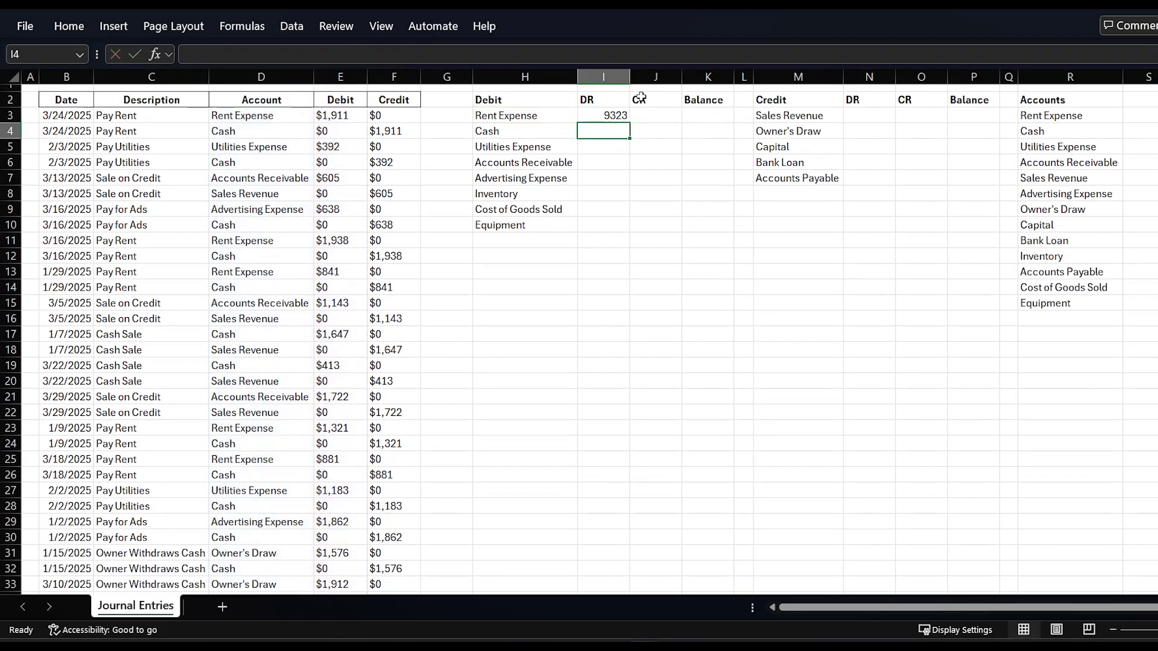
# Fill the DR formula in I3 down through I10 for all the debit accounts.
pyautogui.click(610, 115)
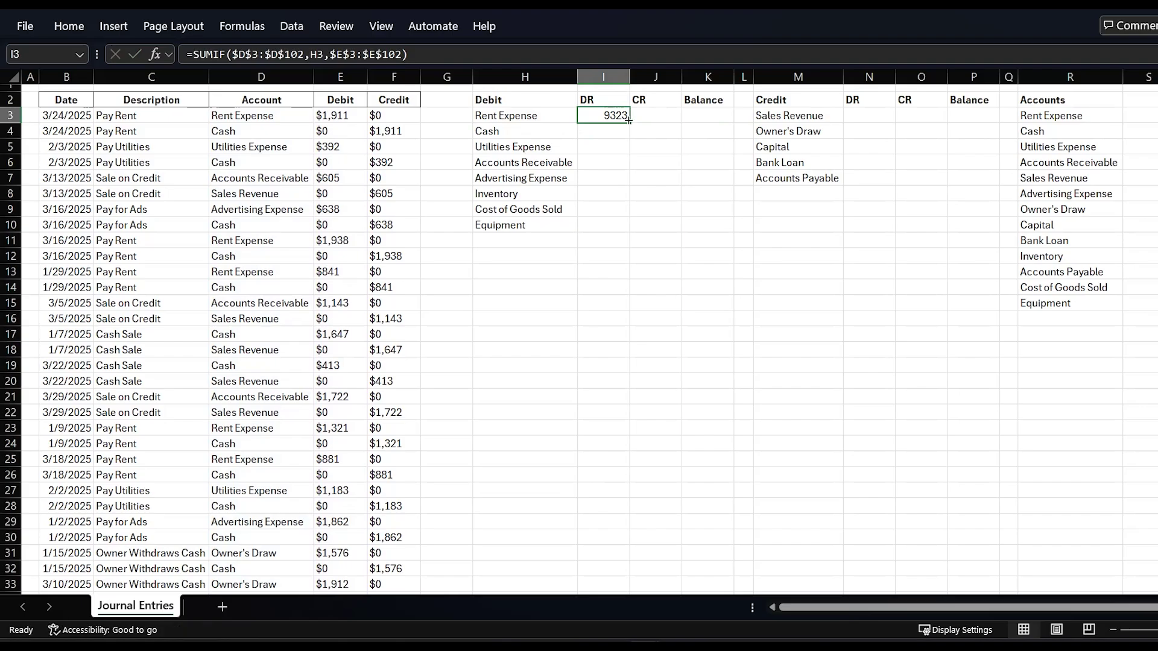
pyautogui.moveTo(628, 123); pyautogui.dragTo(629, 229)
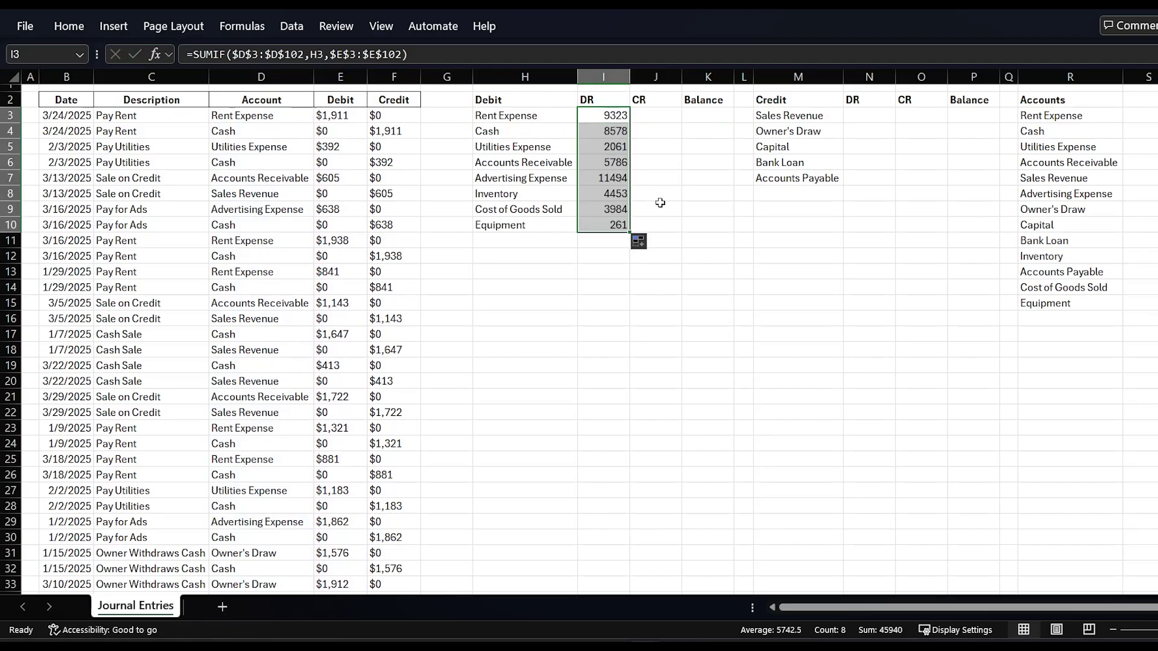
pyautogui.click(690, 269)
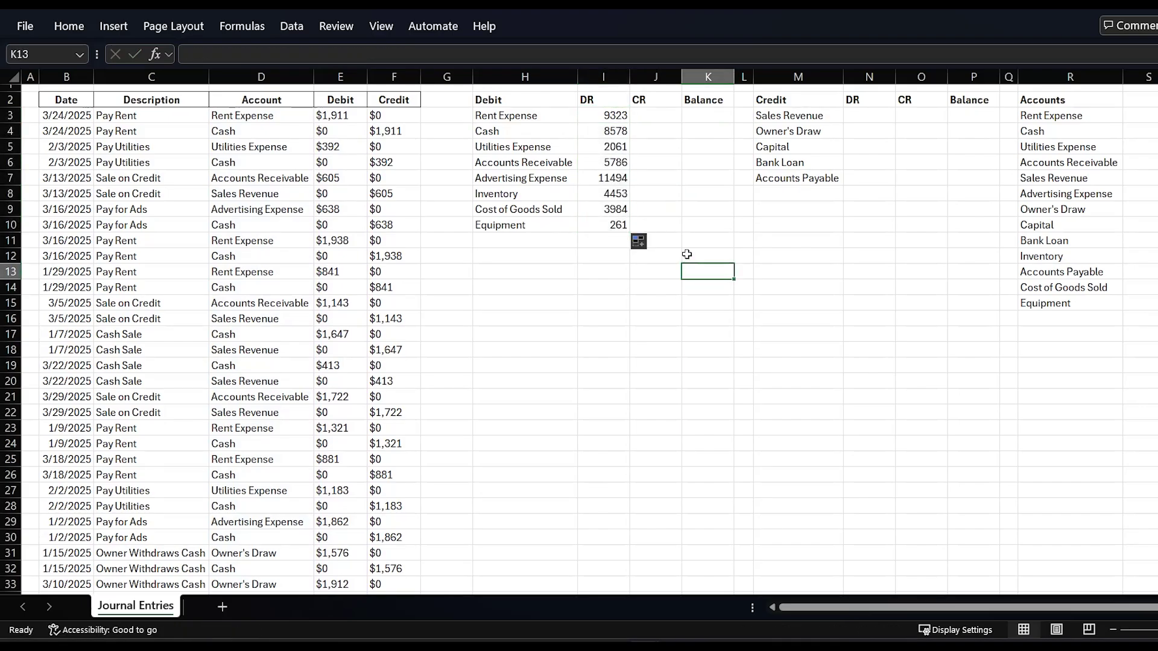
# Enter a SUMIF formula in J3 with absolute range $D$3:$D$102, criteria H3 and absolute sum range $F$3:$F$102.
pyautogui.click(656, 118)
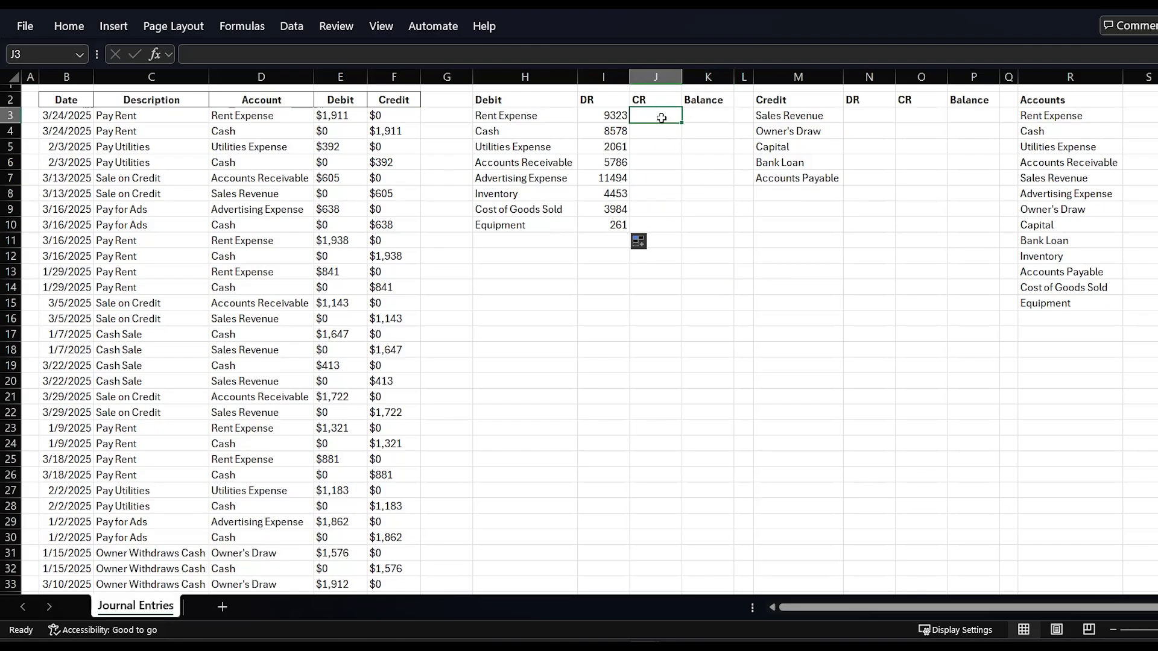
pyautogui.write('=sumif(')
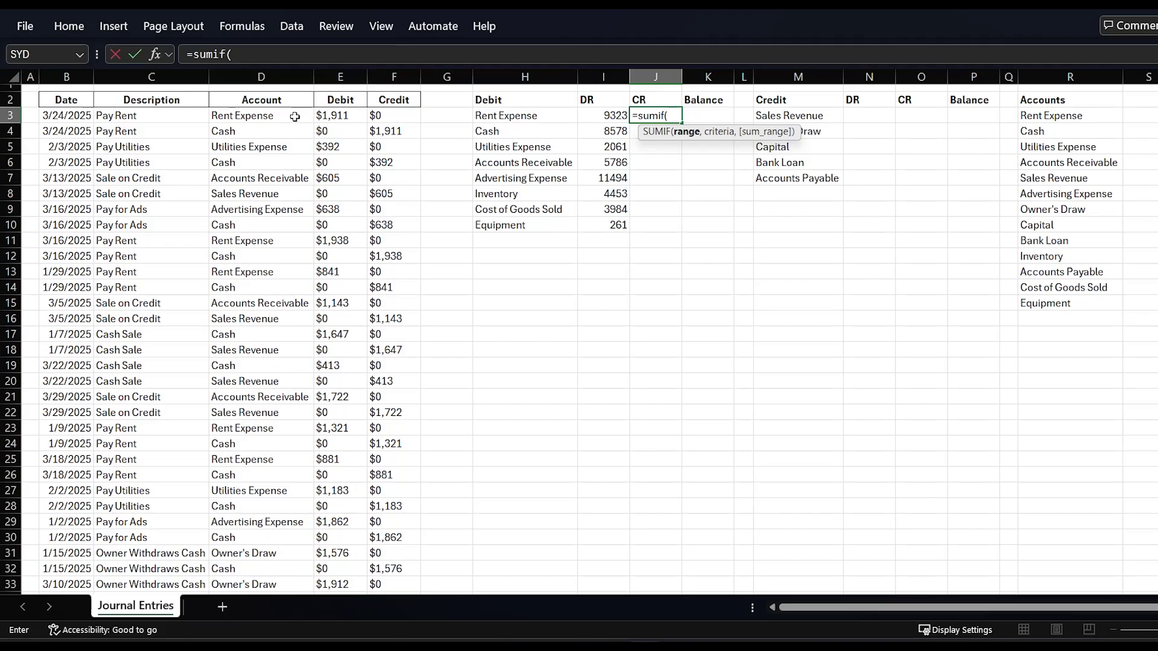
pyautogui.click(259, 113)
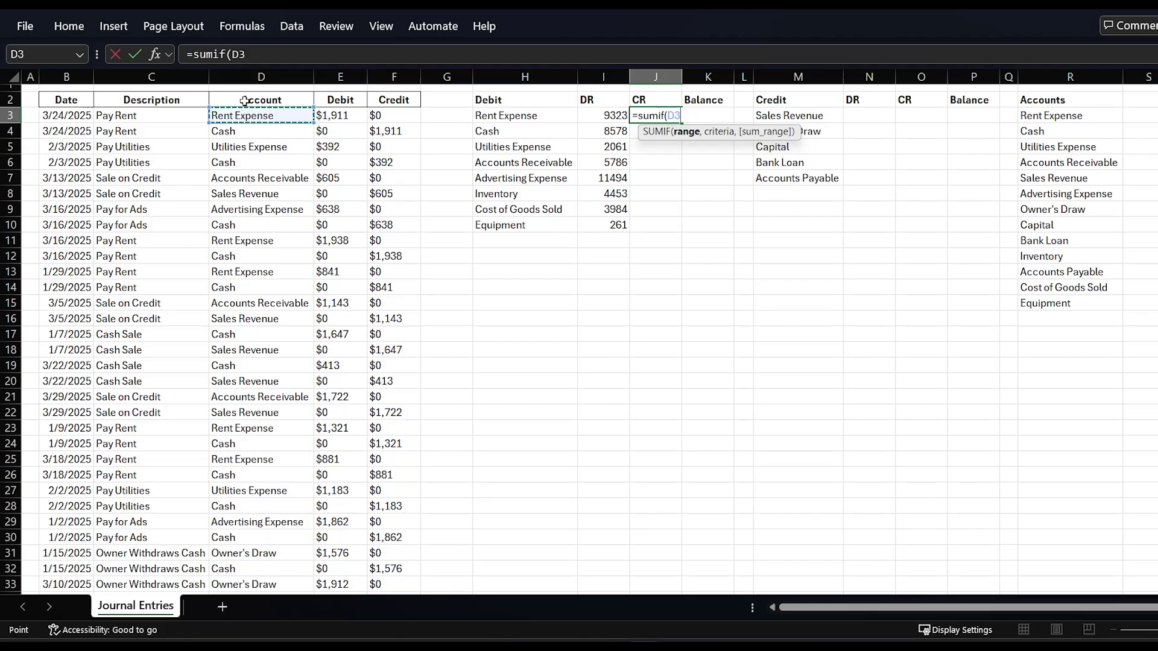
pyautogui.hotkey('ctrl', 'shift', 'Down')
pyautogui.press('F4')
pyautogui.write(',')
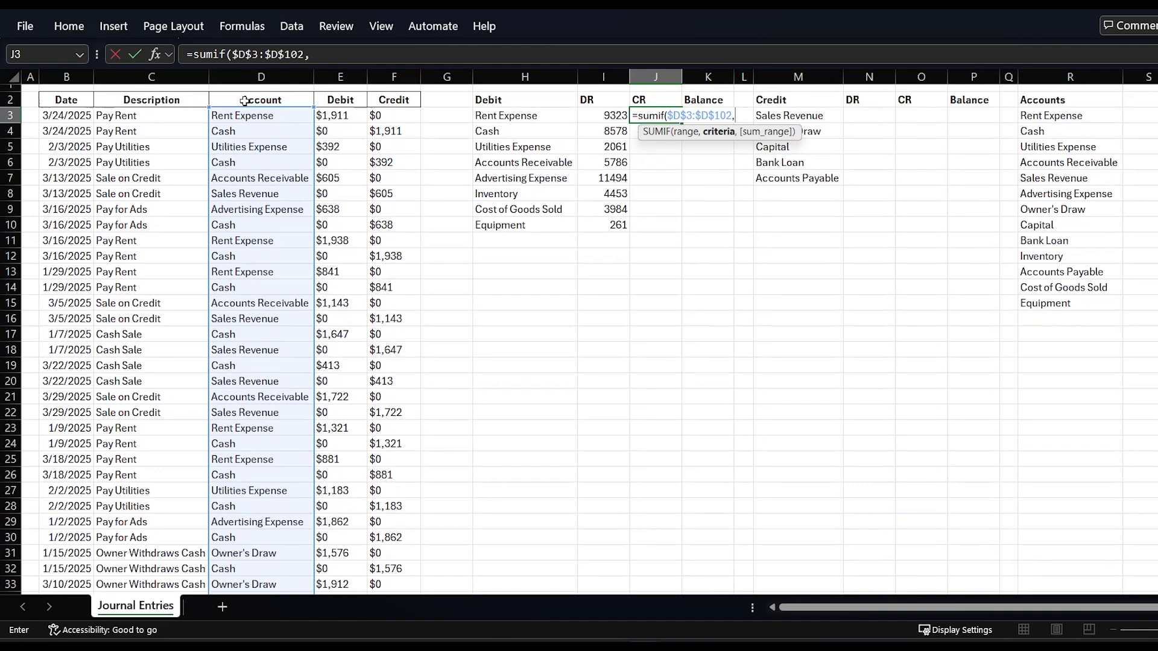
pyautogui.click(527, 115)
pyautogui.write(',')
pyautogui.click(386, 113)
pyautogui.hotkey('ctrl', 'shift', 'Down')
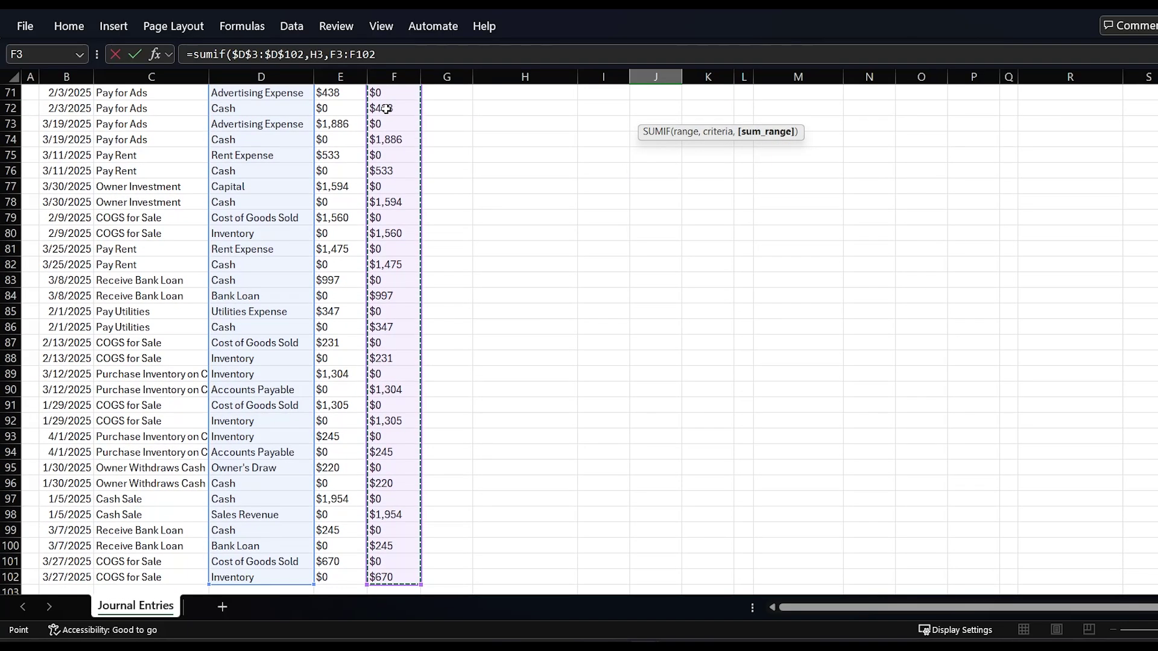
pyautogui.press('F4')
pyautogui.press('Return')
# Fill the CR formula in J3 down through J10 for all the debit accounts.
pyautogui.click(669, 116)
pyautogui.doubleClick(681, 122)
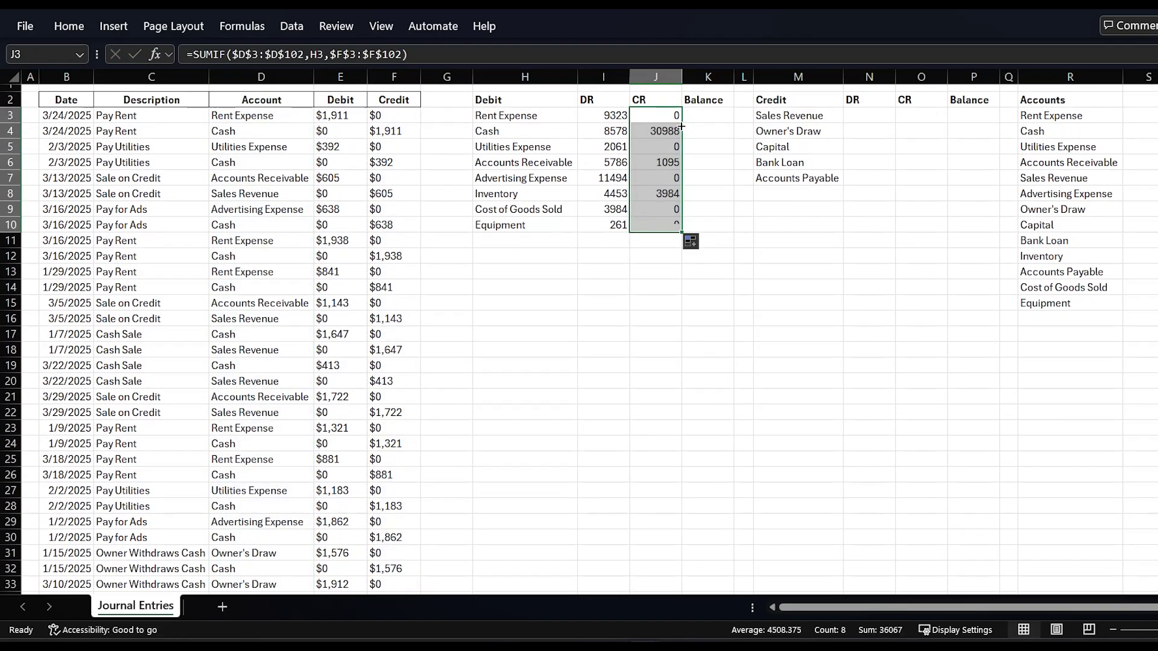
pyautogui.click(704, 270)
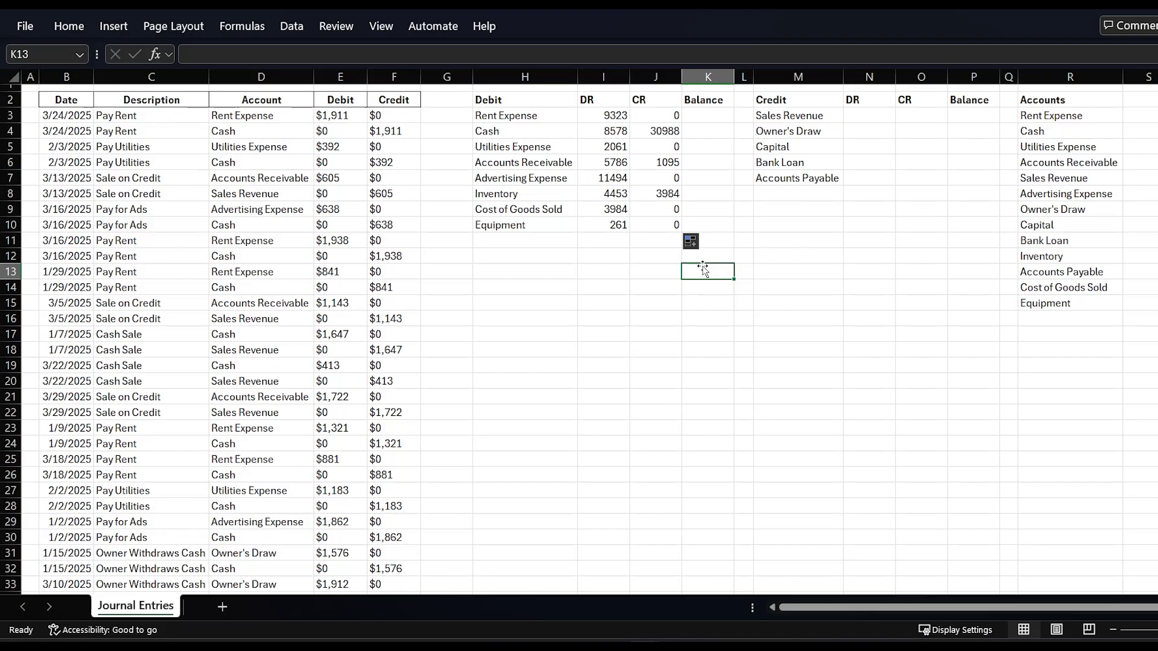
# Calculate the debit accounts' balances with =I3-J3 in K3 and fill the formula down through K10.
pyautogui.click(702, 117)
pyautogui.write('=I3-J3')
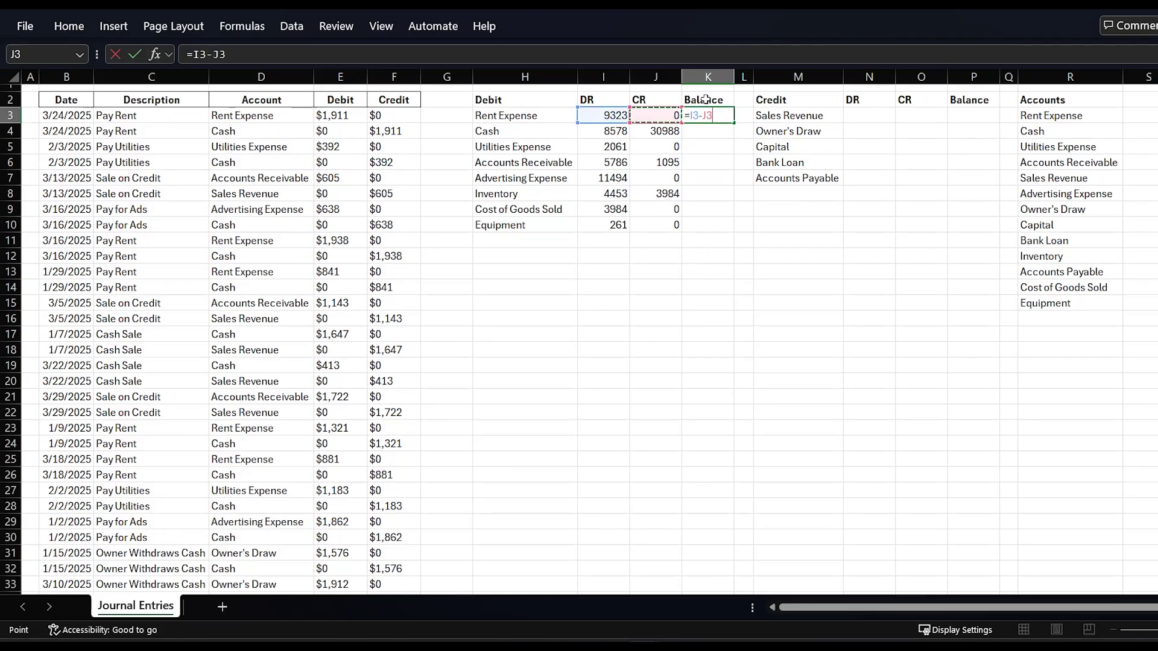
pyautogui.press('Return')
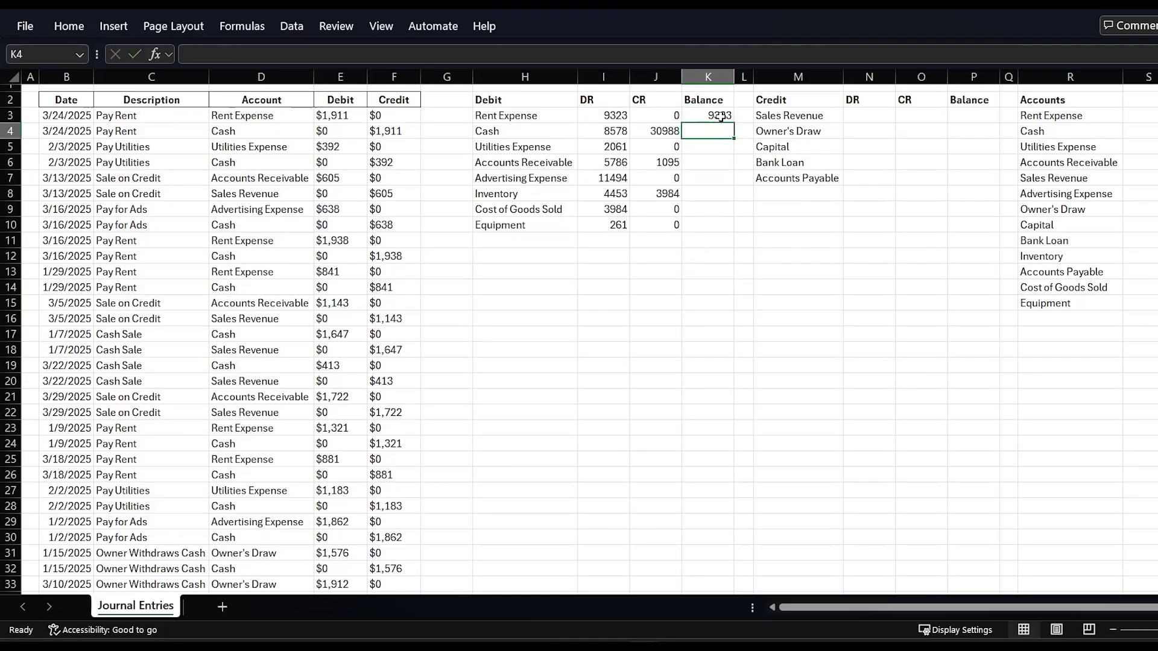
pyautogui.click(720, 116)
pyautogui.moveTo(734, 123); pyautogui.dragTo(729, 229)
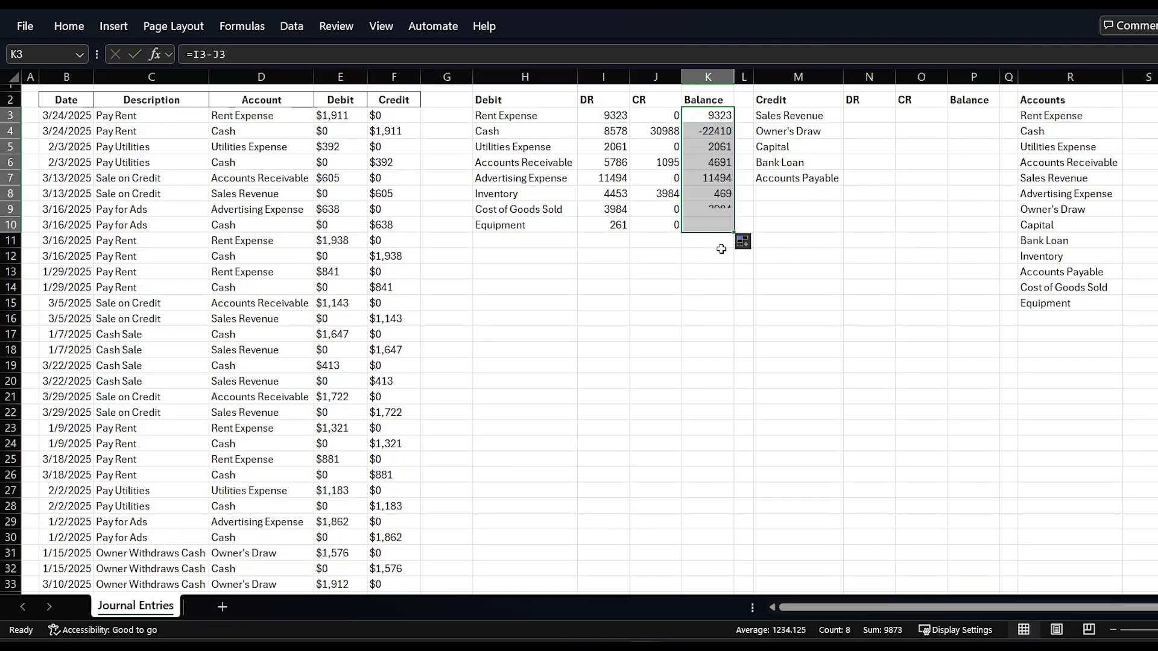
pyautogui.click(716, 259)
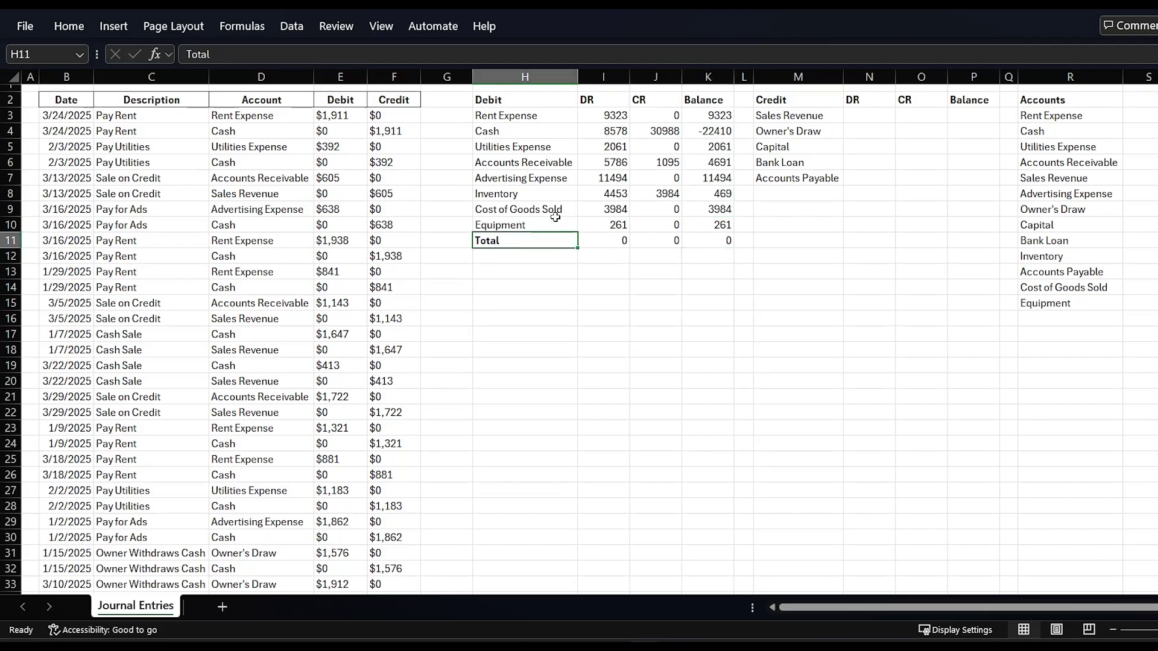
# Replace the formula in I11 with =SUM(I3:I10) to total the debit accounts' DR column.
pyautogui.click(621, 239)
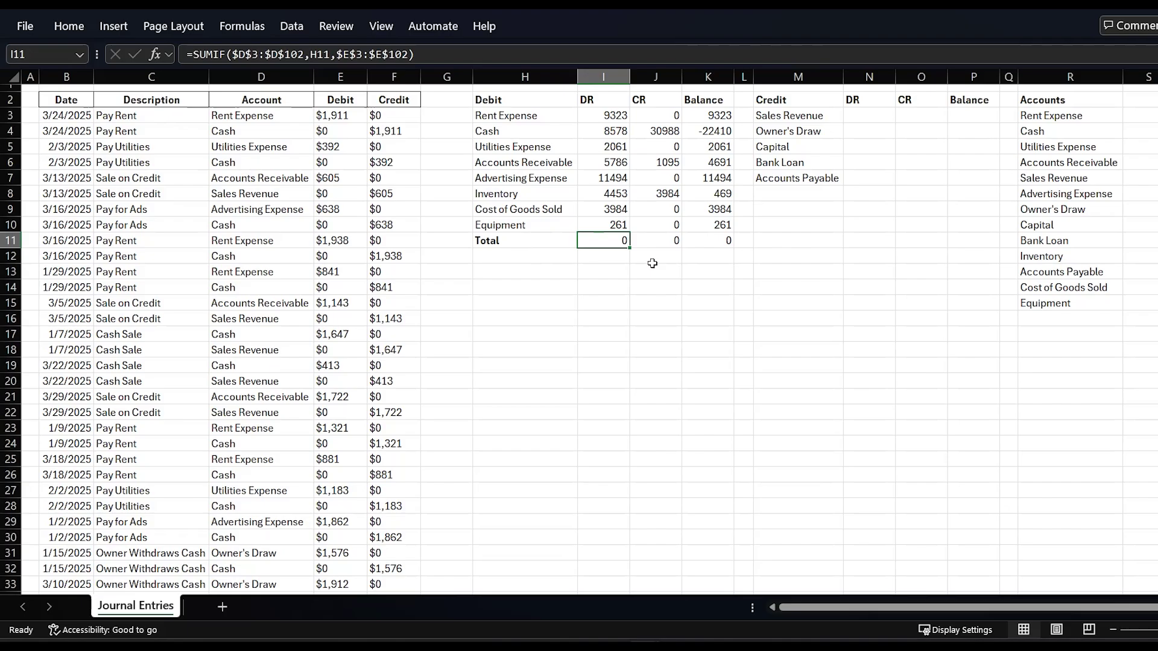
pyautogui.write('=sum(')
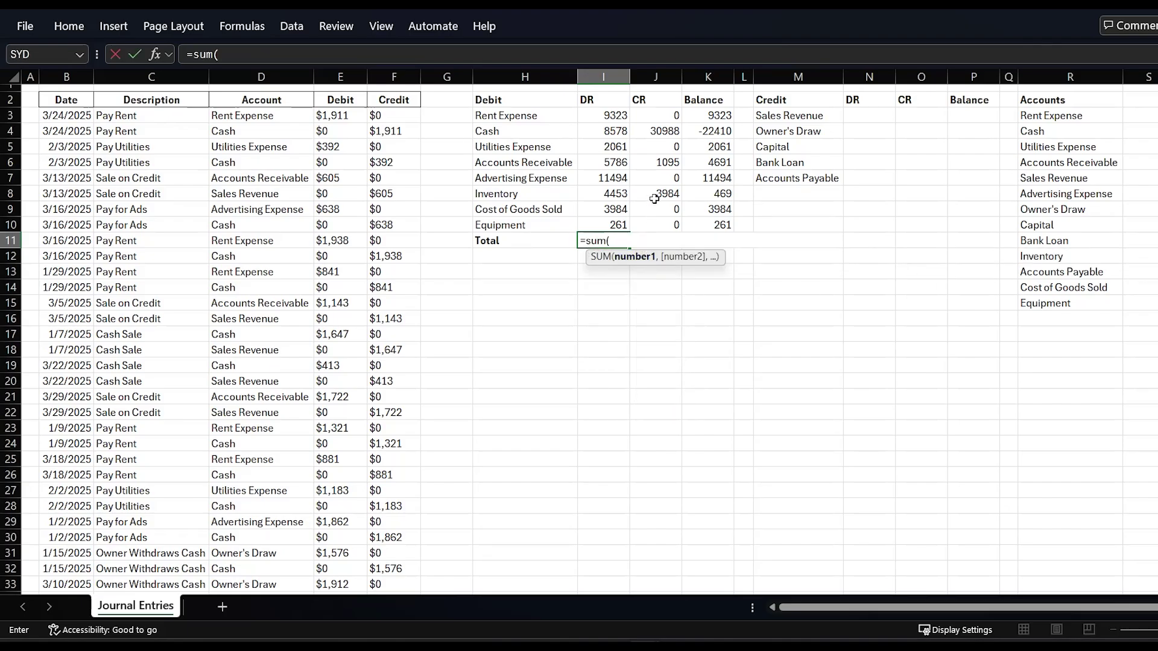
pyautogui.moveTo(615, 116); pyautogui.dragTo(609, 221)
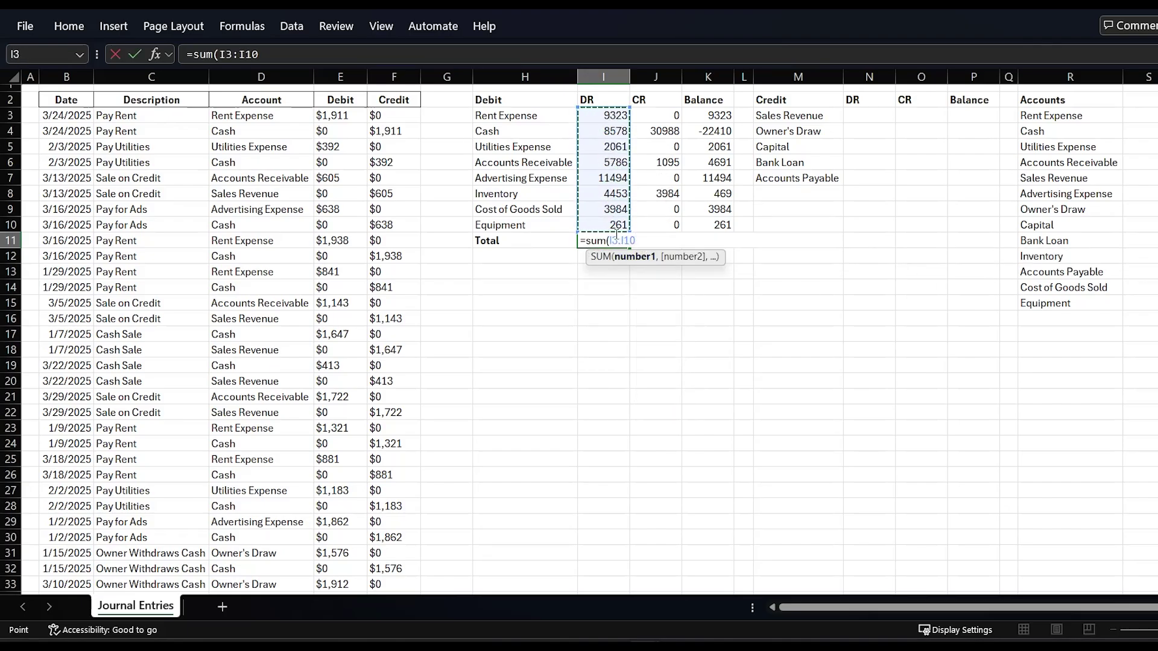
pyautogui.write(')')
pyautogui.press('Return')
# Copy the total formula from I11 into J11:K11 for the CR and Balance columns.
pyautogui.click(616, 240)
pyautogui.hotkey('ctrl', 'c')
pyautogui.press('Right')
pyautogui.hotkey('shift', 'Right')
pyautogui.hotkey('ctrl', 'v')
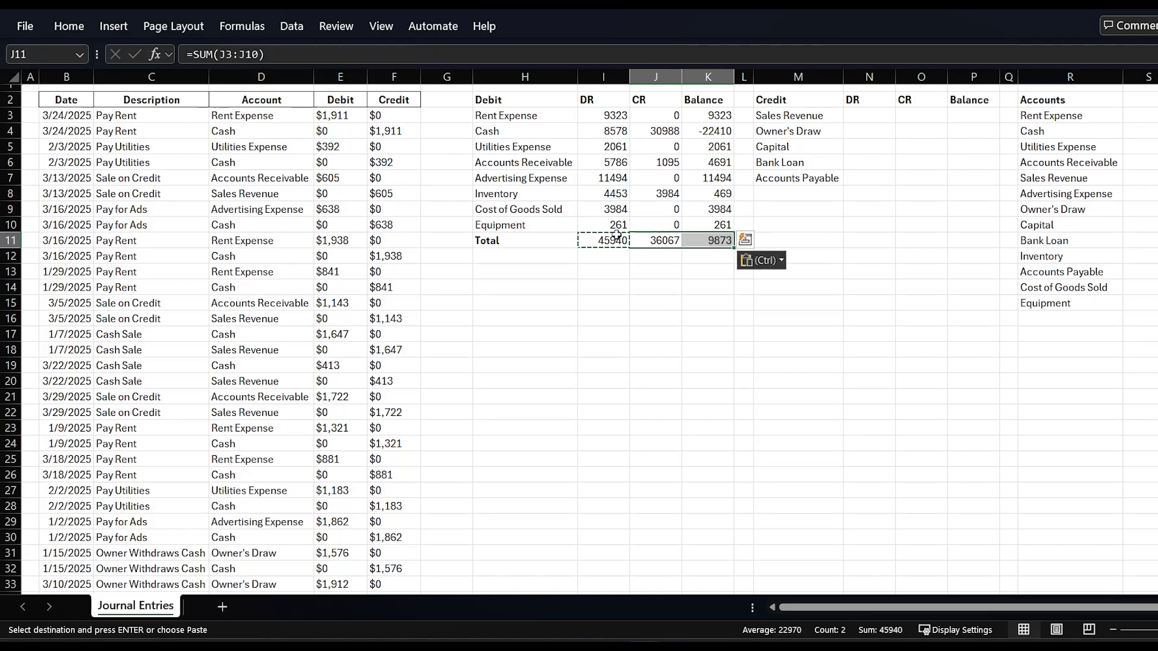
pyautogui.click(663, 283)
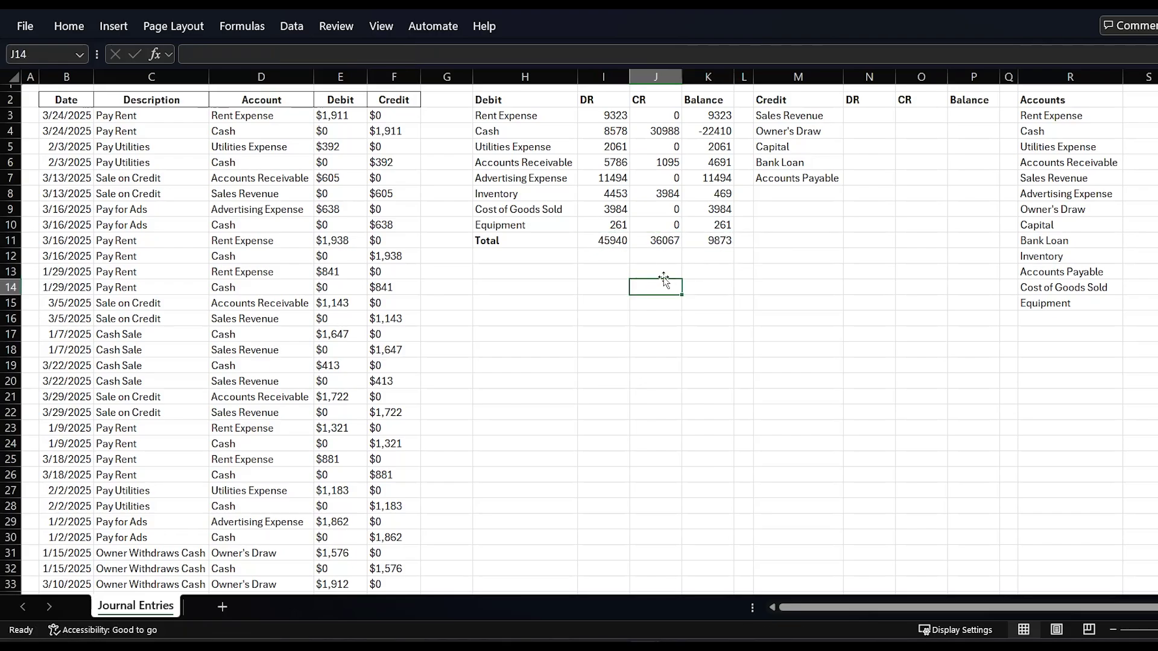
# Format the debit table's figures in I3:K11 as Currency.
pyautogui.moveTo(614, 116); pyautogui.dragTo(731, 240)
pyautogui.click(70, 27)
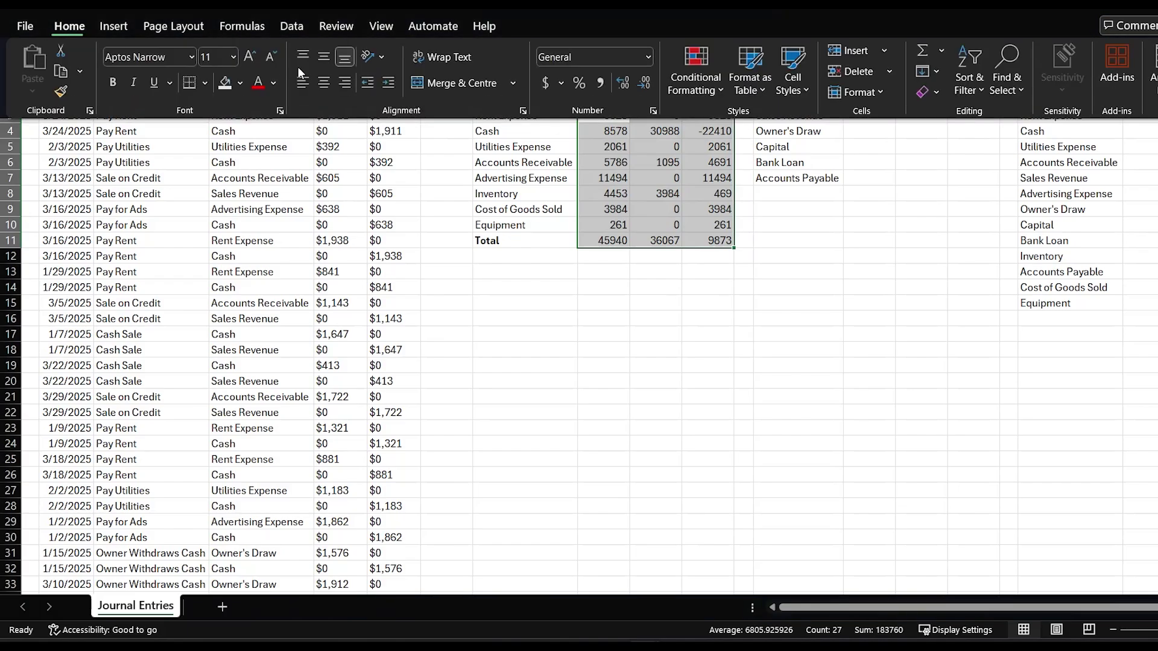
pyautogui.click(647, 57)
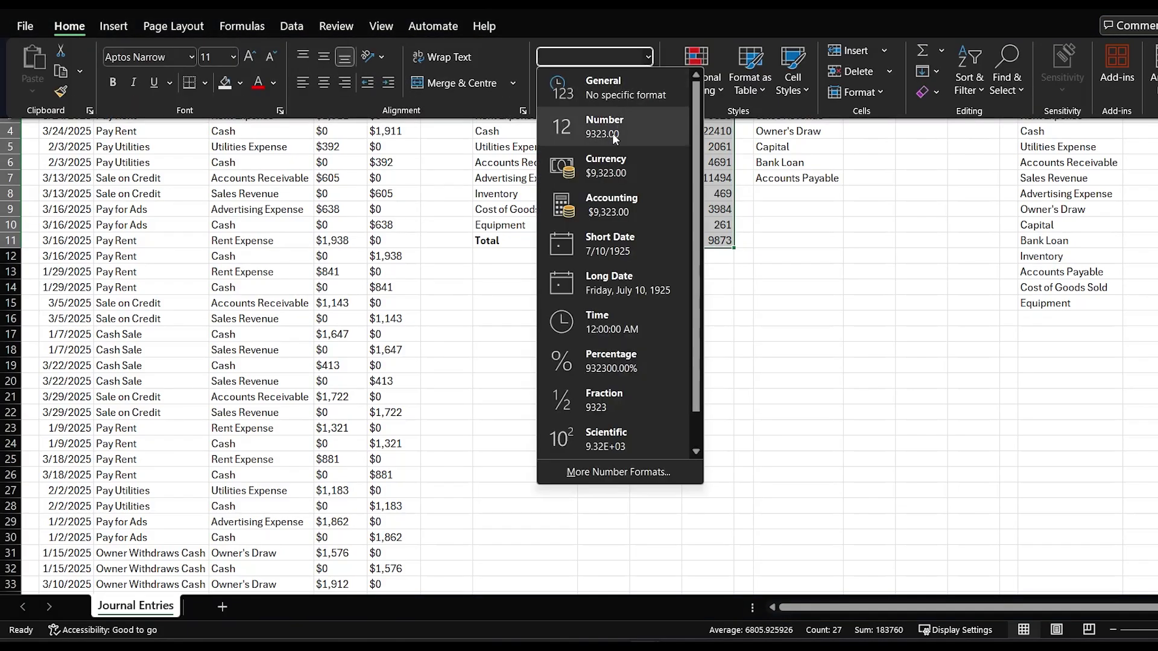
pyautogui.click(613, 170)
pyautogui.click(641, 276)
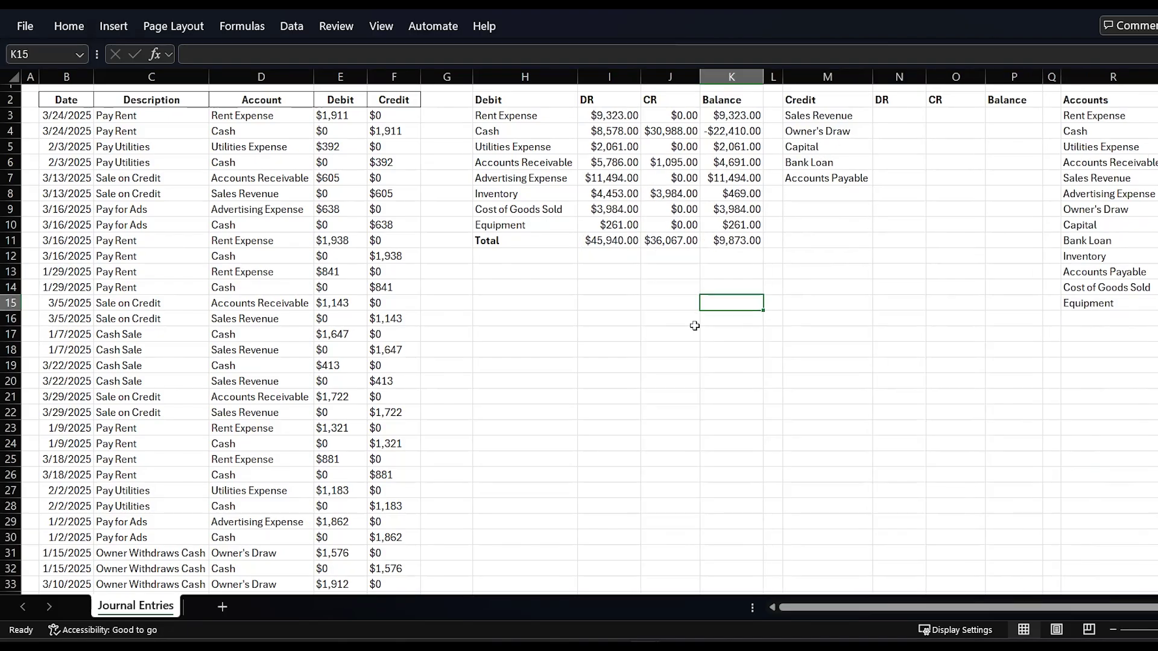
# Enter a SUMIF formula in N3 with absolute range $D$3:$D$102, criteria M3 and the absolute Debit column from E3 down as sum range.
pyautogui.click(881, 115)
pyautogui.write('=sumif(')
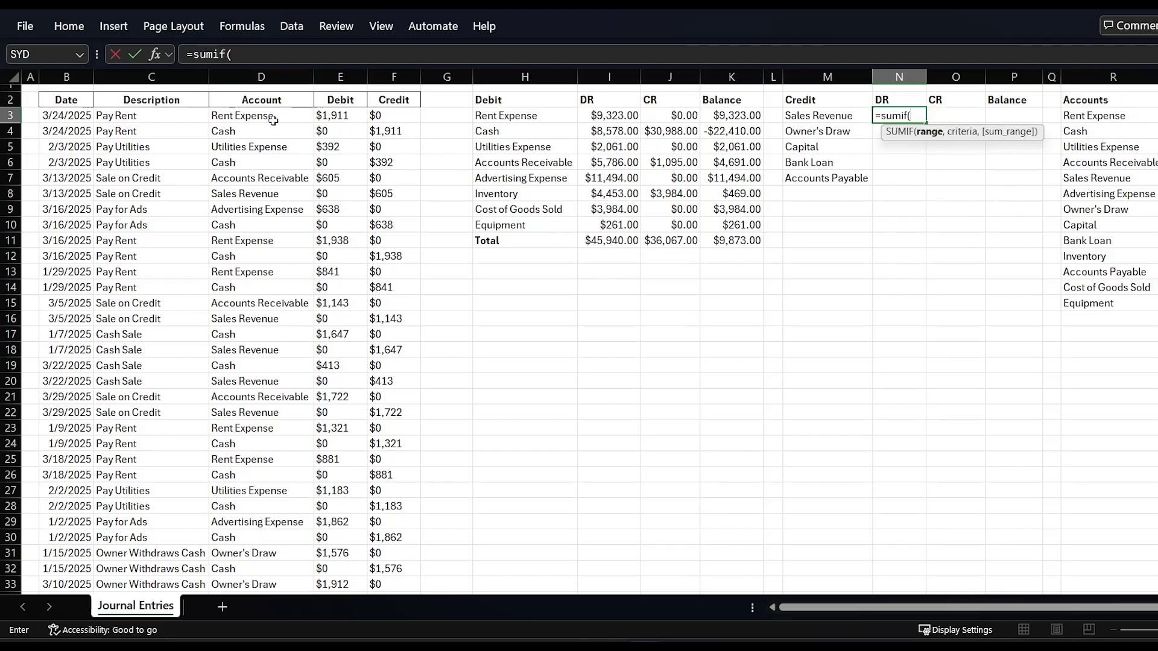
pyautogui.click(275, 120)
pyautogui.hotkey('ctrl', 'shift', 'Down')
pyautogui.press('F4')
pyautogui.write(',')
pyautogui.click(827, 115)
pyautogui.write(',')
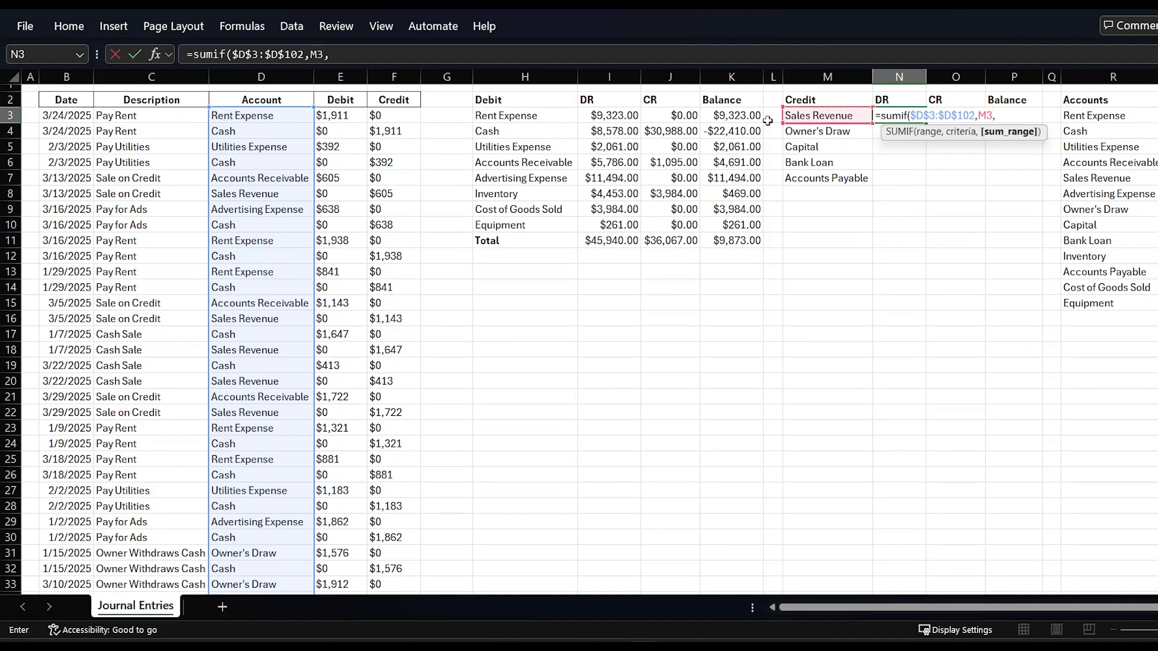
pyautogui.click(353, 118)
pyautogui.hotkey('ctrl', 'shift', 'Down')
pyautogui.press('F4')
pyautogui.write(')')
pyautogui.press('Return')
# Enter a SUMIF formula in O3 with absolute range $D$3:$D$102, criteria M3 and absolute sum range $F$3:$F$102.
pyautogui.press('Right')
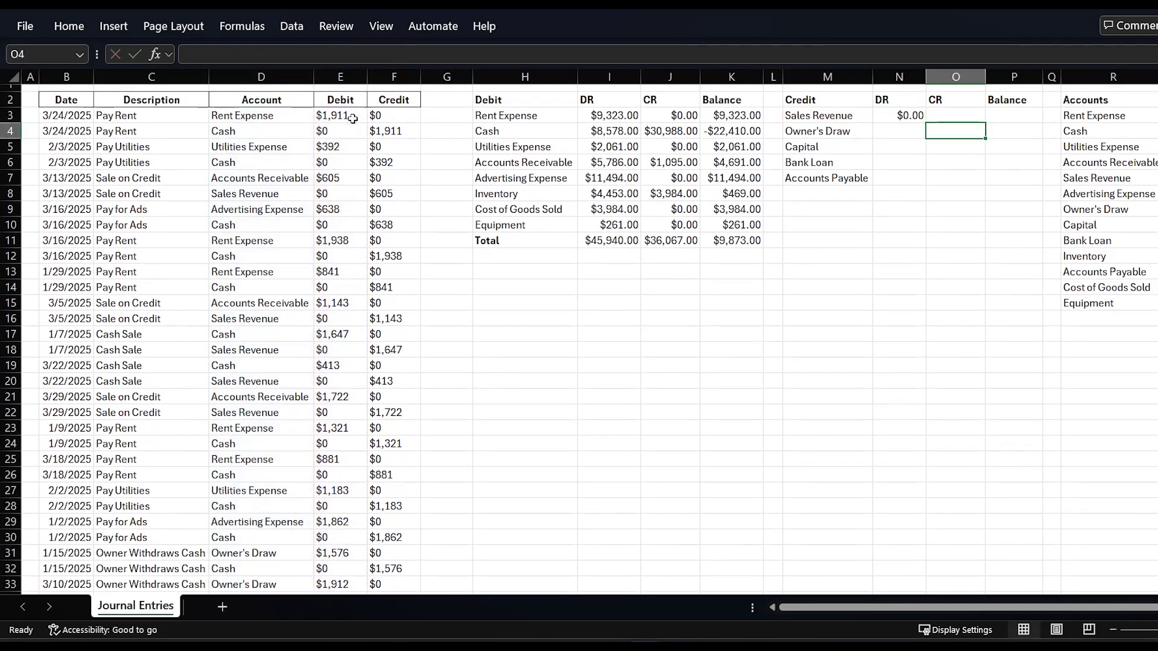
pyautogui.press('Up')
pyautogui.write('=sumif(')
pyautogui.click(213, 123)
pyautogui.hotkey('ctrl', 'shift', 'Down')
pyautogui.press('F4')
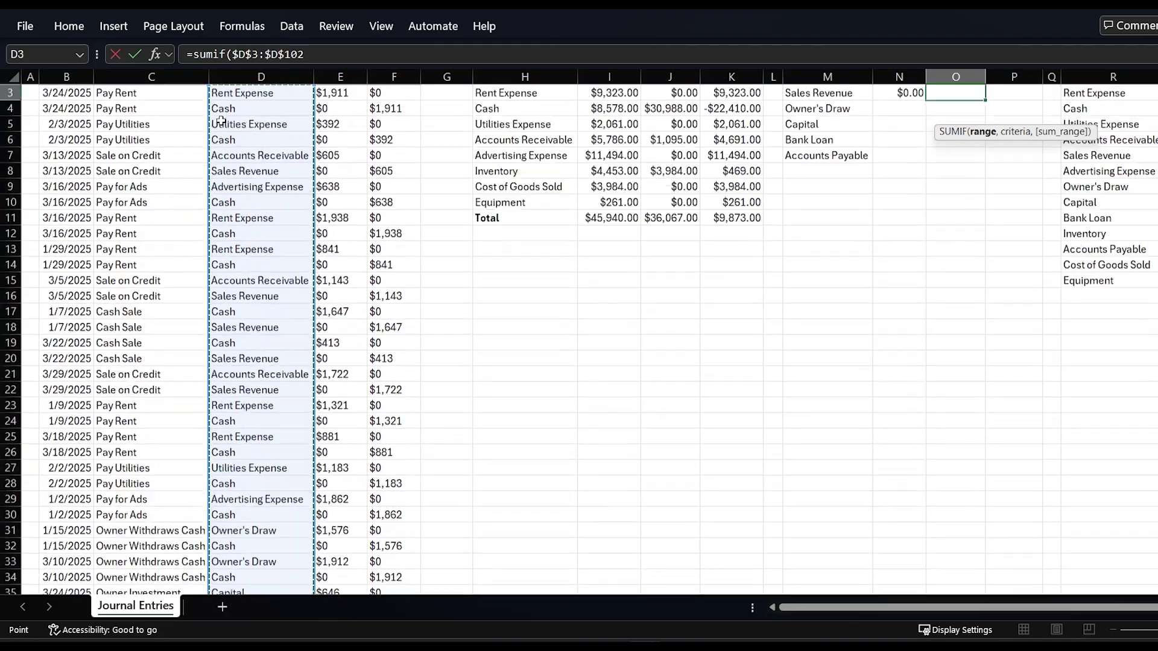
pyautogui.write(',')
pyautogui.click(827, 115)
pyautogui.write(',')
pyautogui.click(386, 117)
pyautogui.hotkey('ctrl', 'shift', 'Down')
pyautogui.press('F4')
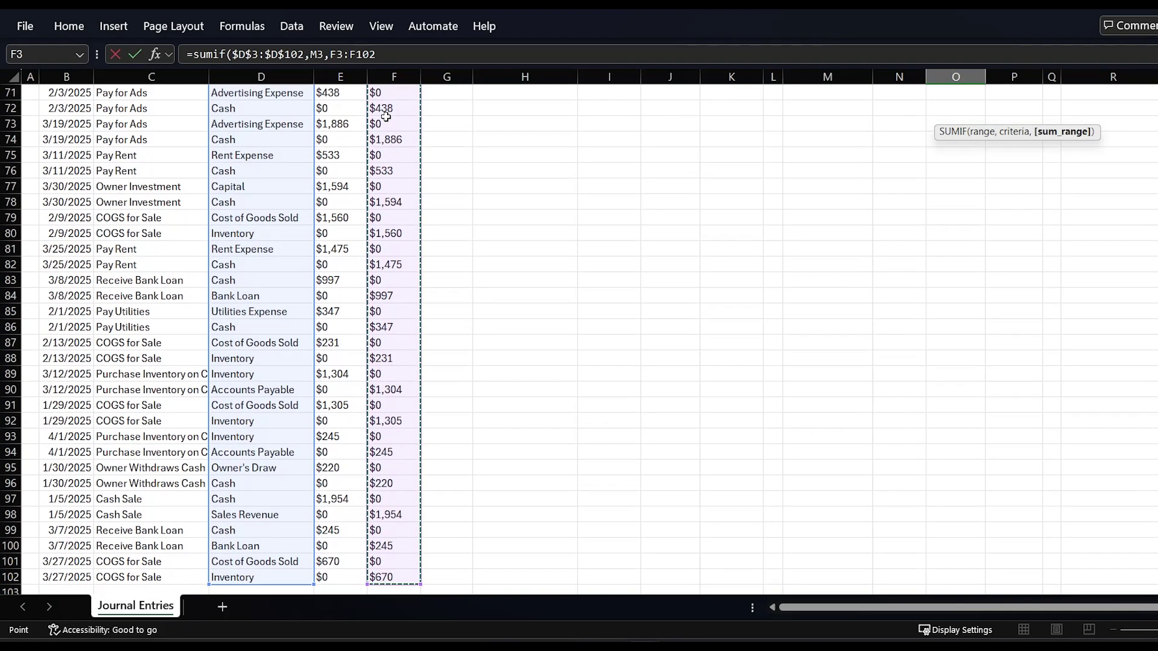
pyautogui.write(')')
pyautogui.press('Return')
# Fill the DR and CR formulas in N3:O3 down through row 7 for all the credit accounts.
pyautogui.click(899, 115)
pyautogui.moveTo(899, 115); pyautogui.dragTo(956, 115)
pyautogui.moveTo(985, 123); pyautogui.dragTo(986, 181)
pyautogui.click(955, 287)
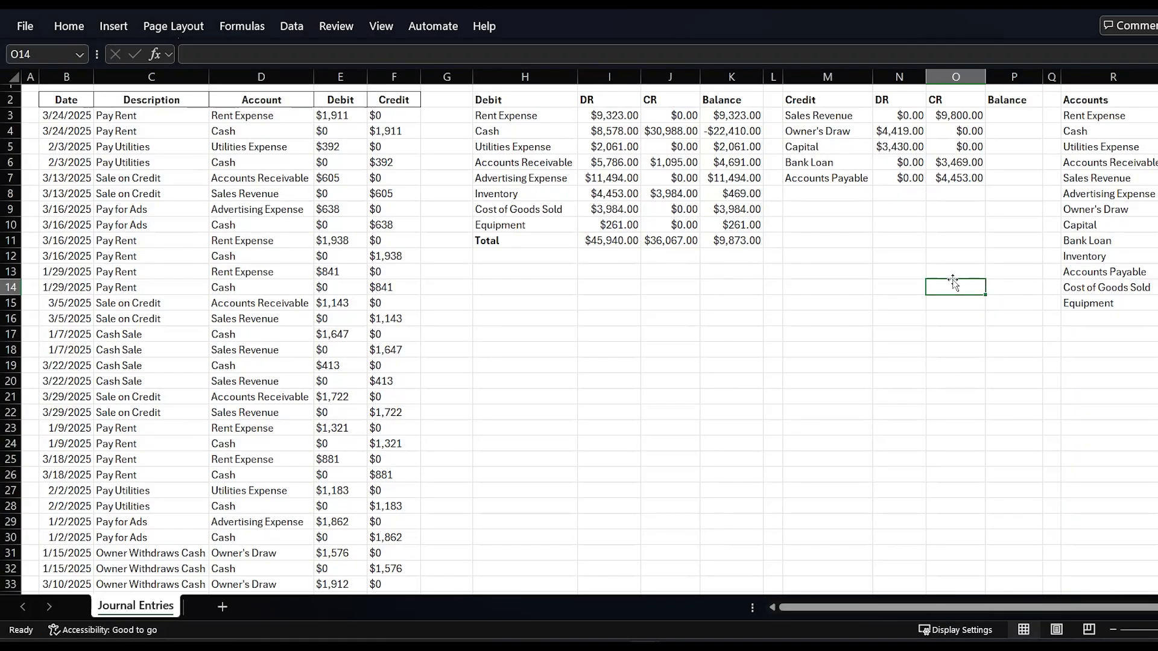
# Calculate the credit accounts' balances with =O3-N3 in P3 and fill the formula down through P7.
pyautogui.click(1015, 117)
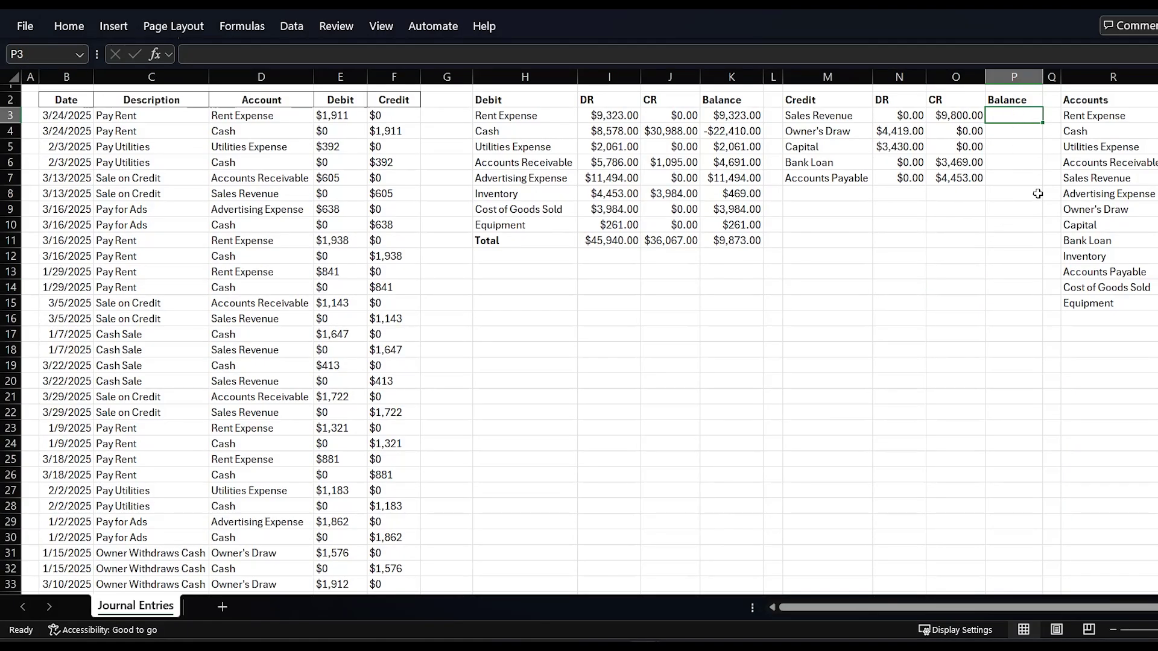
pyautogui.write('=')
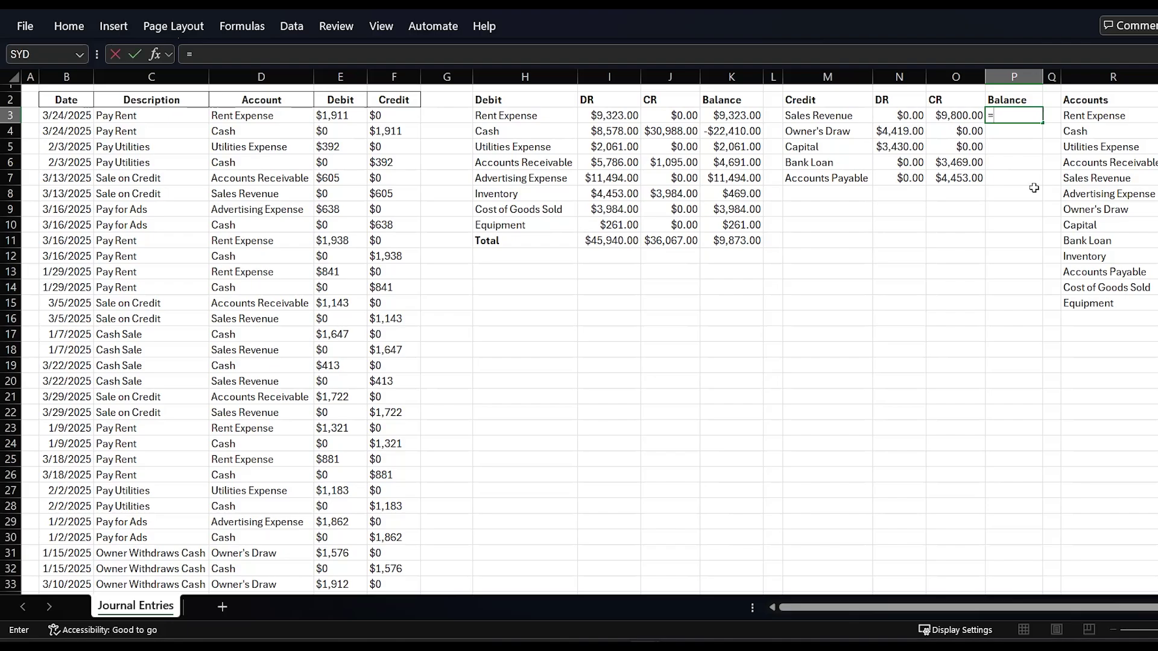
pyautogui.press('Left')
pyautogui.write('-')
pyautogui.press('Left')
pyautogui.press('Left')
pyautogui.press('Return')
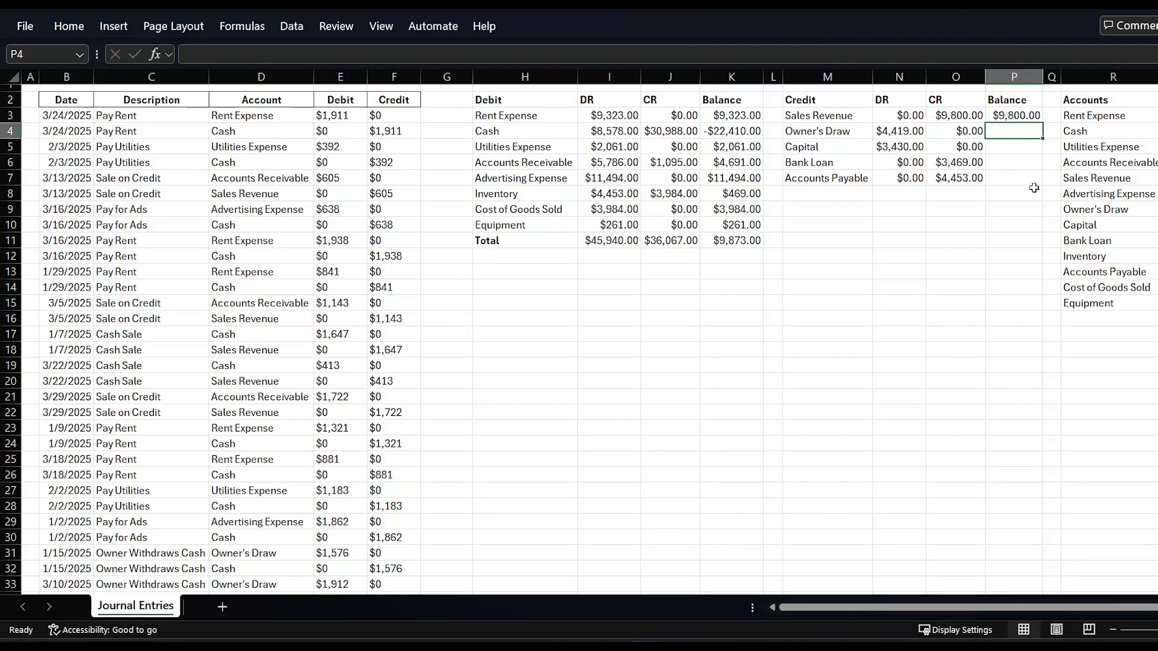
pyautogui.click(1032, 115)
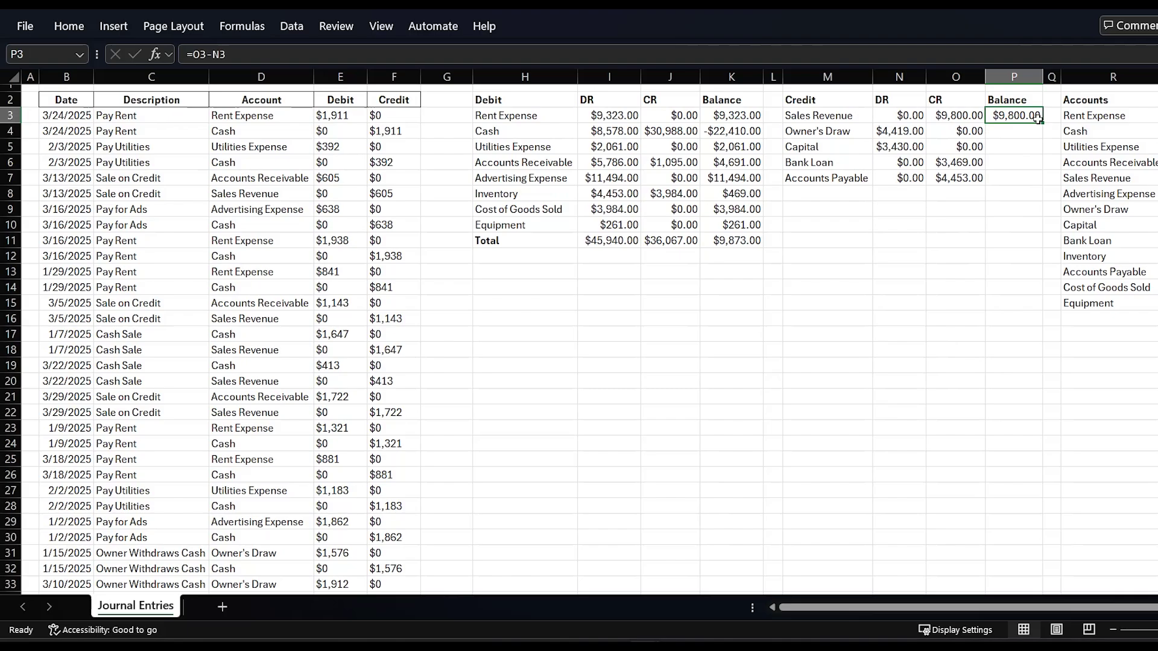
pyautogui.doubleClick(1043, 123)
pyautogui.click(1025, 256)
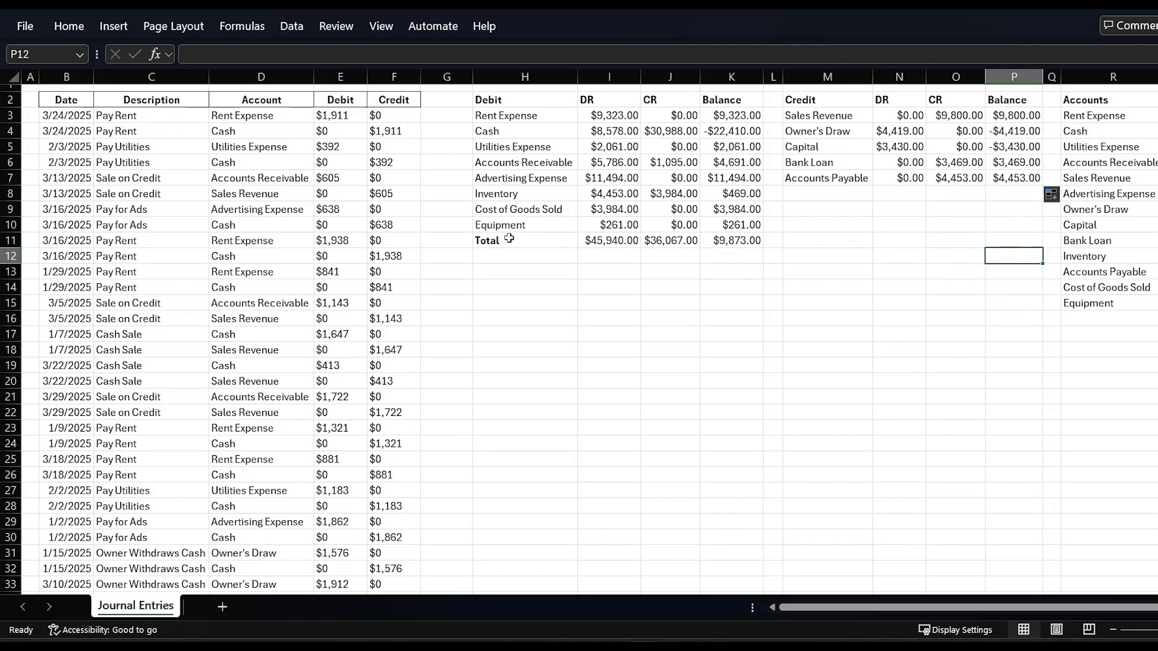
# Copy the debit table's Total row H11:K11 into M11:P11 to total the credit accounts.
pyautogui.moveTo(509, 239); pyautogui.dragTo(713, 240)
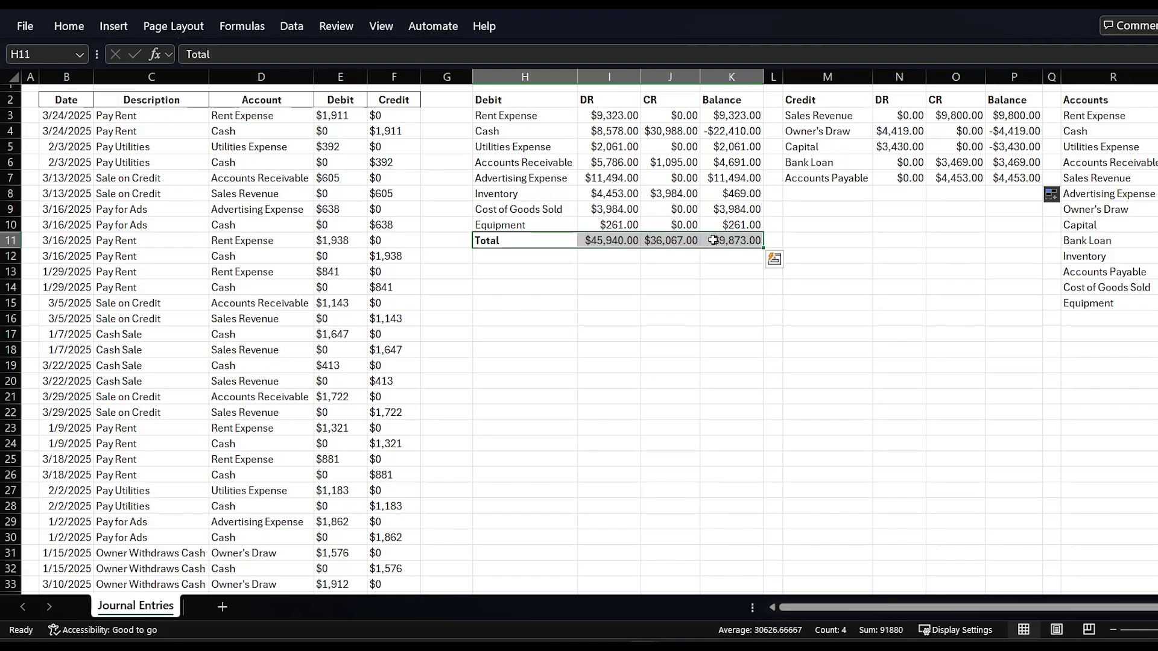
pyautogui.hotkey('ctrl', 'c')
pyautogui.hotkey('ctrl', 'v')
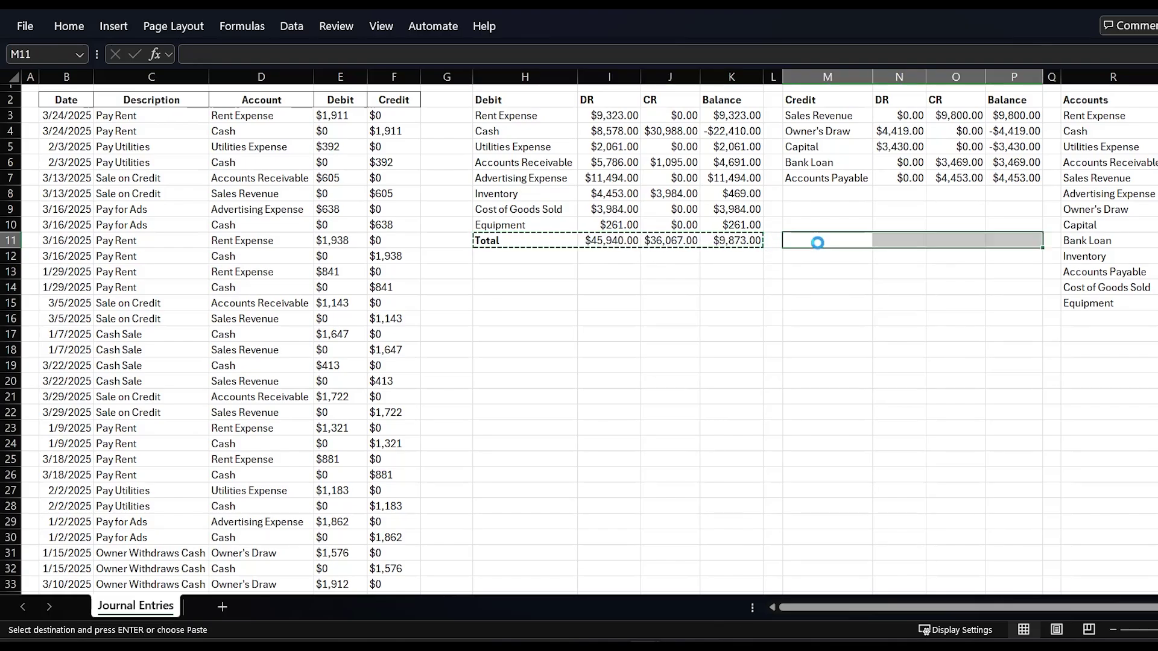
pyautogui.click(831, 313)
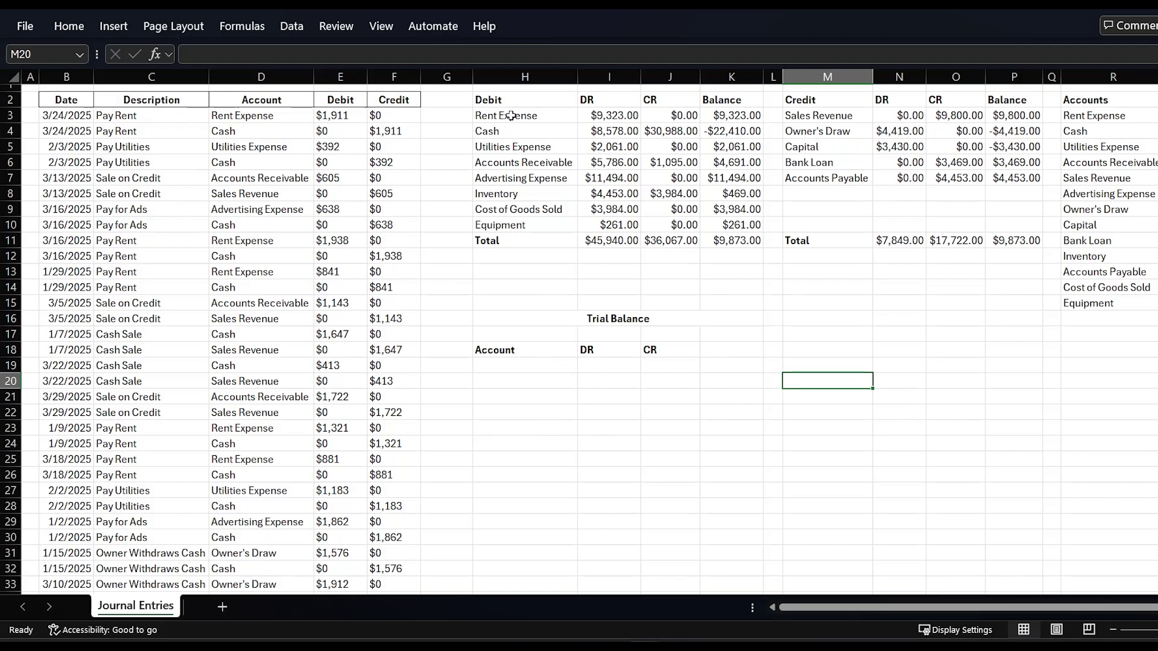
# Copy the debit account names from H3:H10 into the Trial Balance Account column starting at H19.
pyautogui.moveTo(511, 115); pyautogui.dragTo(524, 224)
pyautogui.hotkey('ctrl', 'c')
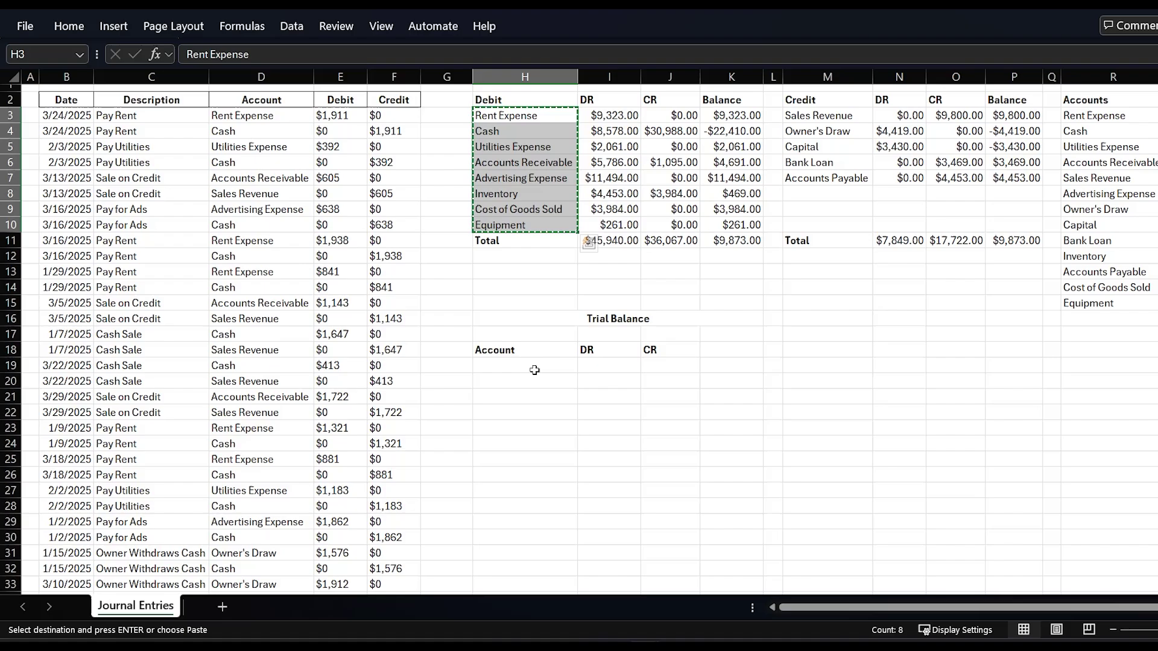
pyautogui.click(535, 370)
pyautogui.hotkey('ctrl', 'v')
# Copy the credit account names from M3:M7 below the debit accounts in the Trial Balance, starting at H27.
pyautogui.moveTo(816, 115); pyautogui.dragTo(844, 179)
pyautogui.hotkey('ctrl', 'c')
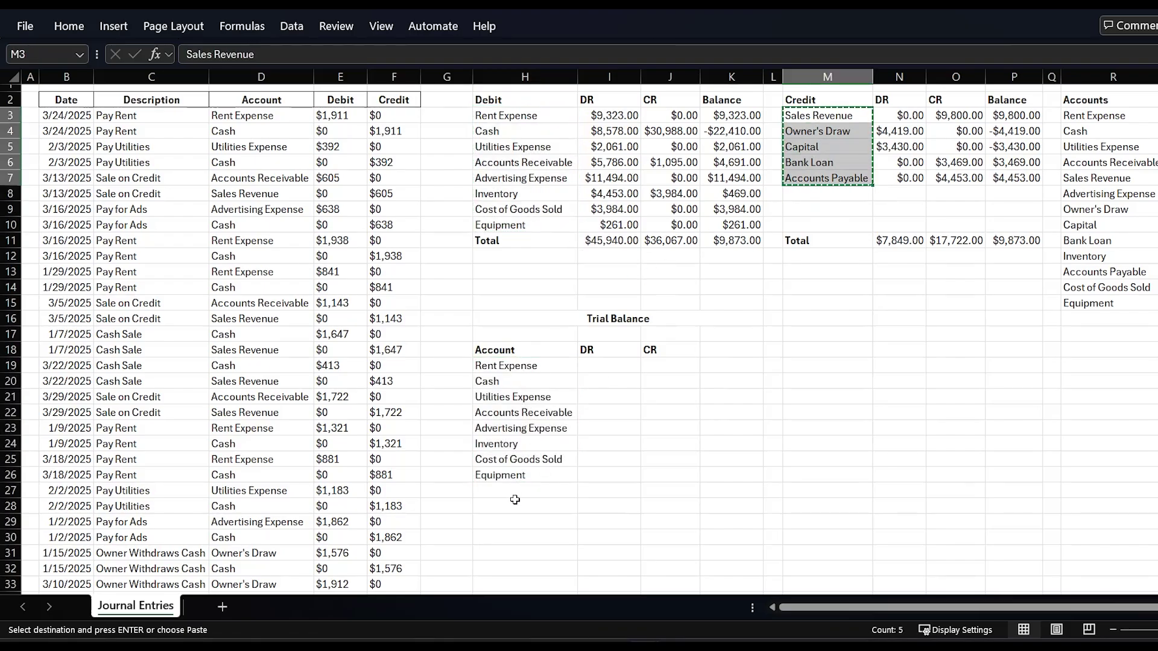
pyautogui.click(514, 500)
pyautogui.hotkey('ctrl', 'v')
pyautogui.scroll(-1, 712, 473)
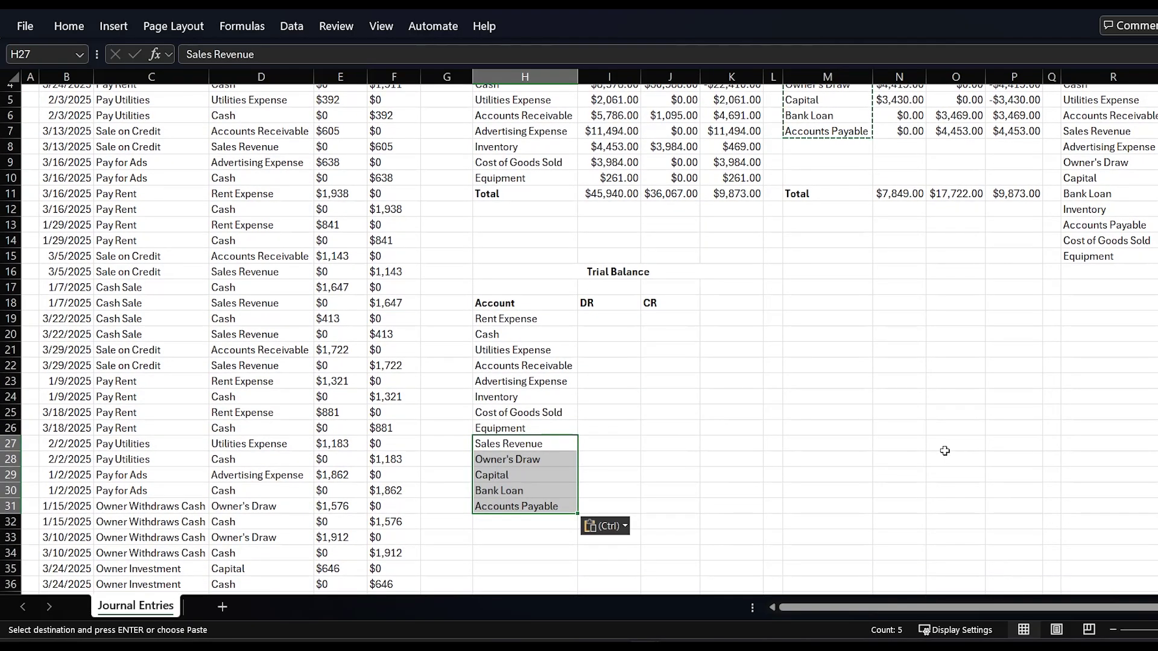
pyautogui.scroll(1, 931, 447)
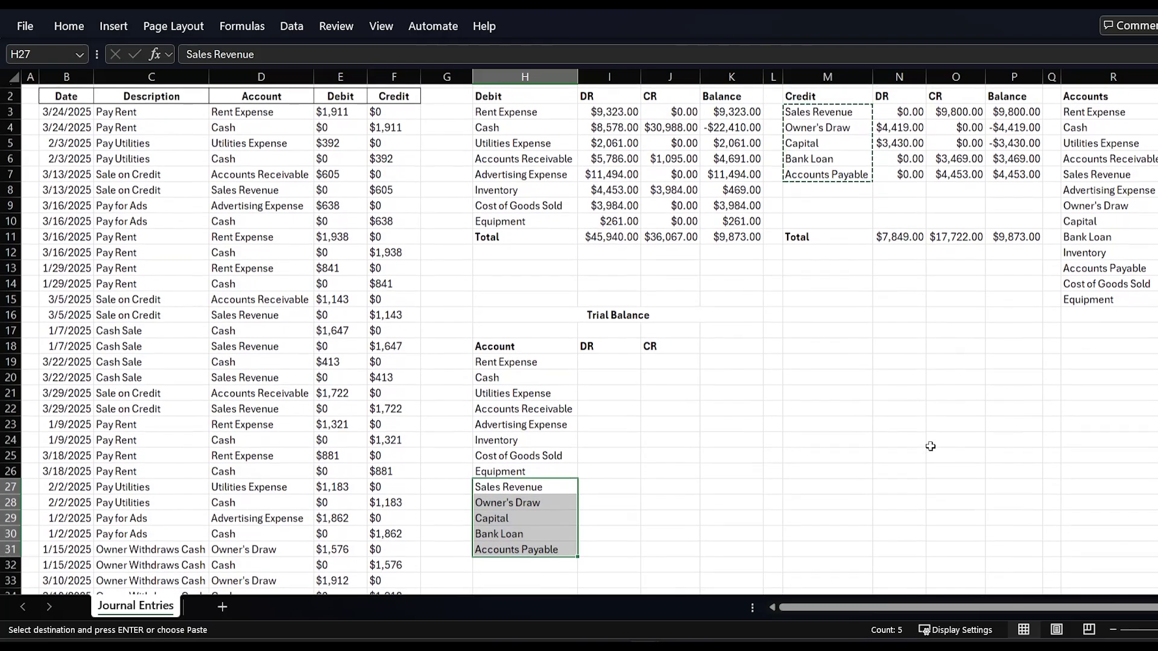
# Copy the debit balances K3:K10 into the Trial Balance DR column from I19 as values only.
pyautogui.moveTo(730, 114); pyautogui.dragTo(735, 228)
pyautogui.hotkey('ctrl', 'c')
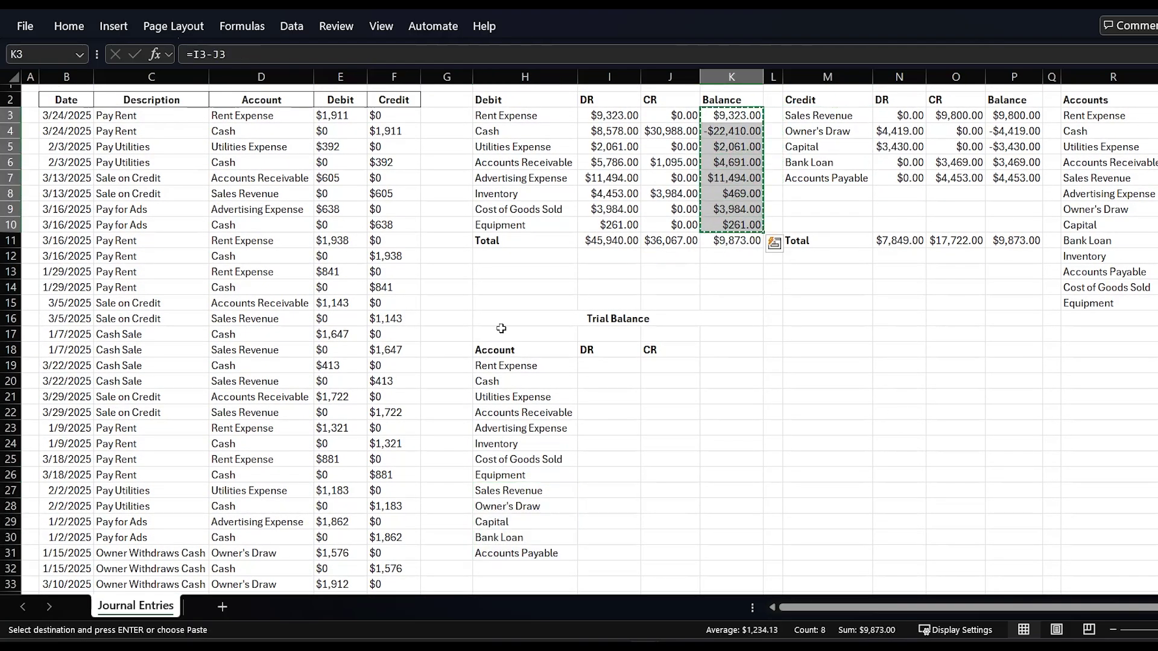
pyautogui.click(584, 364)
pyautogui.hotkey('ctrl', 'v')
pyautogui.click(669, 494)
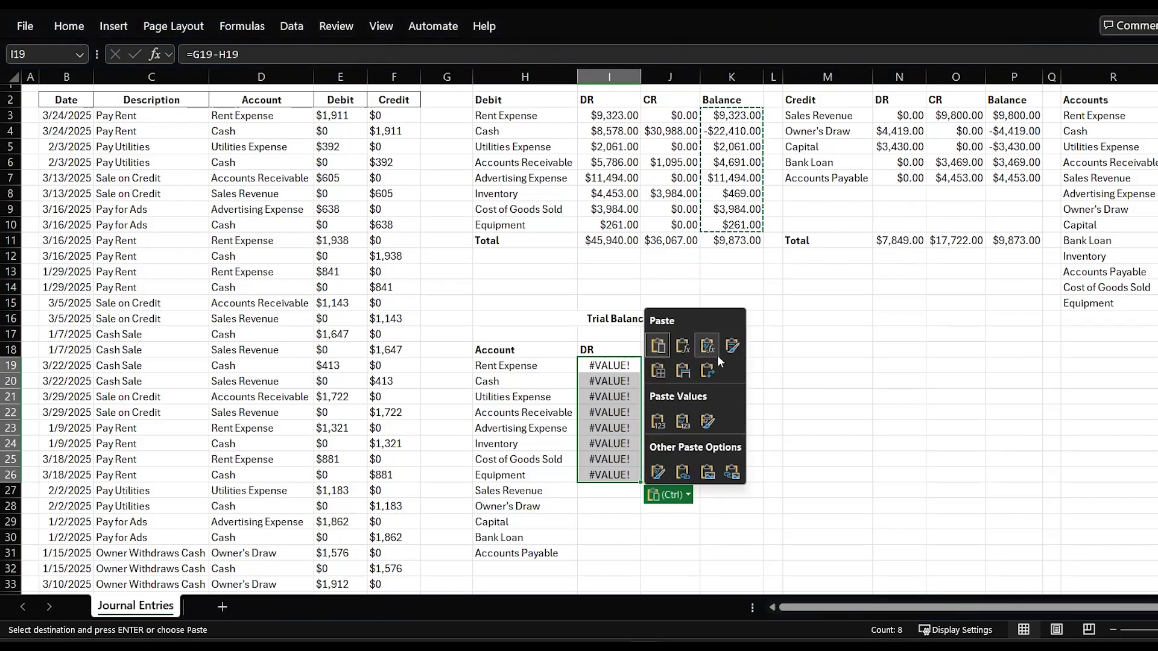
pyautogui.click(658, 421)
# Copy the credit balances P3:P7 into the Trial Balance CR column from J27 as values.
pyautogui.moveTo(1013, 116); pyautogui.dragTo(1014, 178)
pyautogui.hotkey('ctrl', 'c')
pyautogui.click(662, 487)
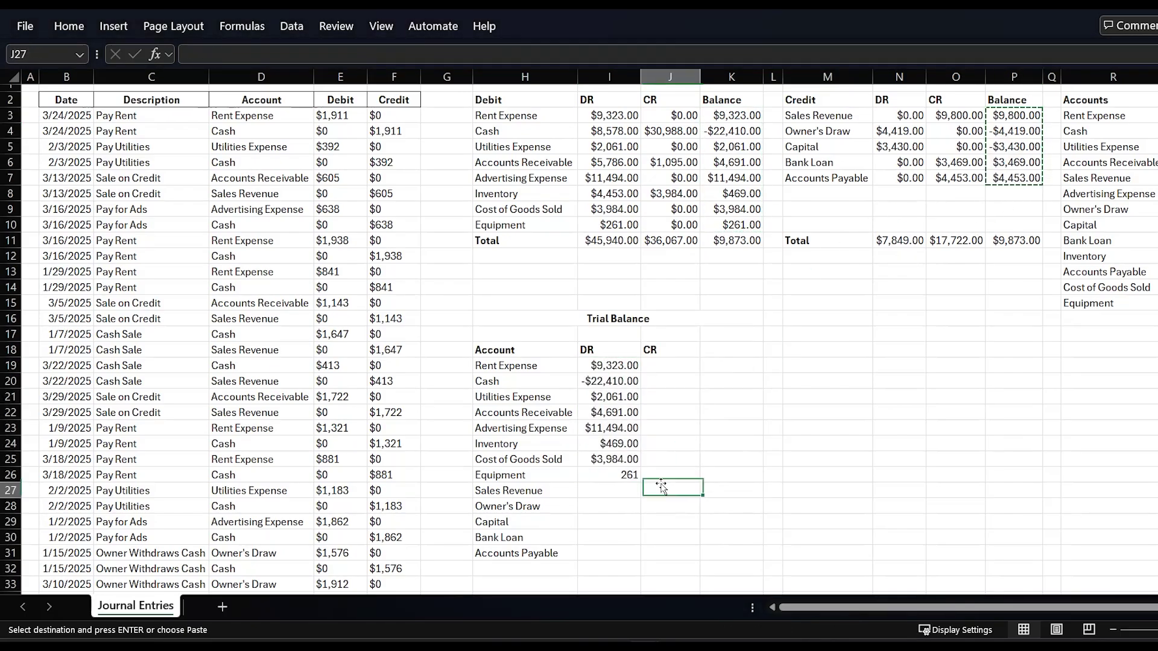
pyautogui.hotkey('ctrl', 'v')
pyautogui.click(709, 564)
pyautogui.click(733, 482)
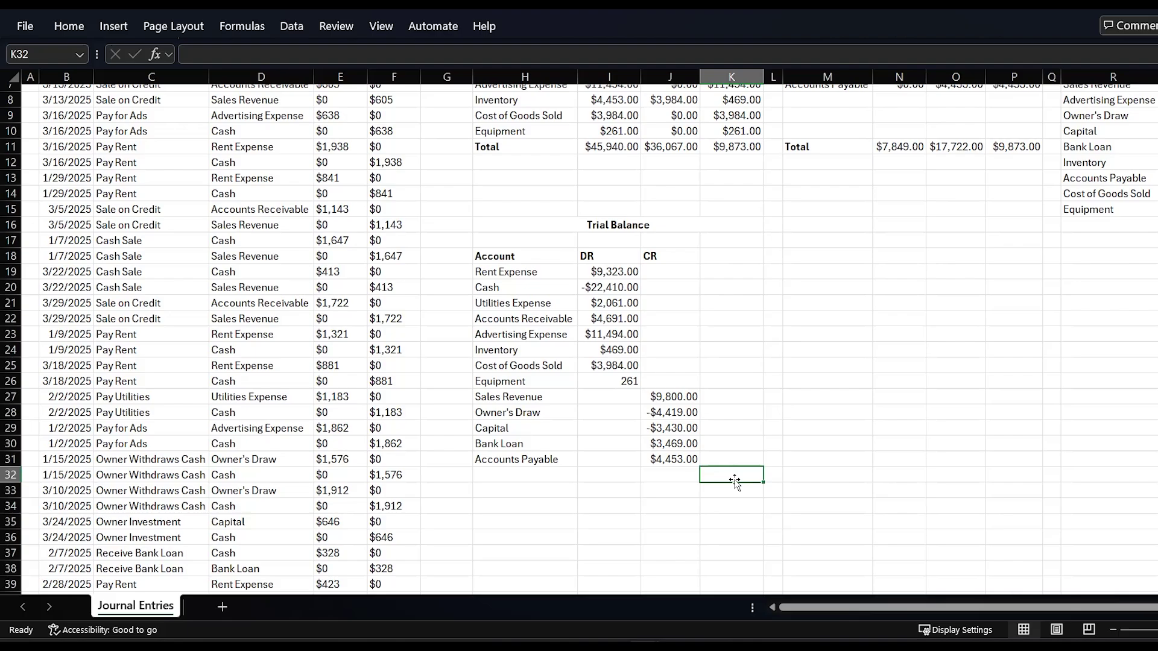
# Enter the label Total in H32 below the last Trial Balance account.
pyautogui.click(561, 473)
pyautogui.write('Tota')
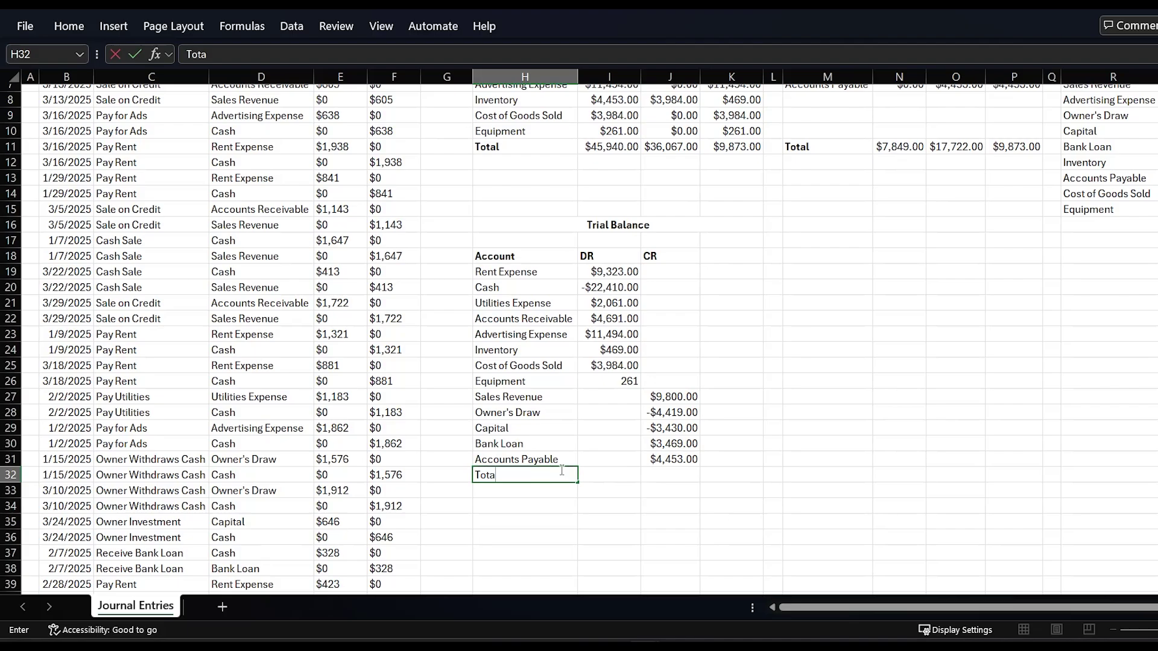
pyautogui.write('l')
pyautogui.press('Tab')
# Total the Trial Balance DR column in I32 with =SUM(I19:I31).
pyautogui.write('=sum(')
pyautogui.press('Up')
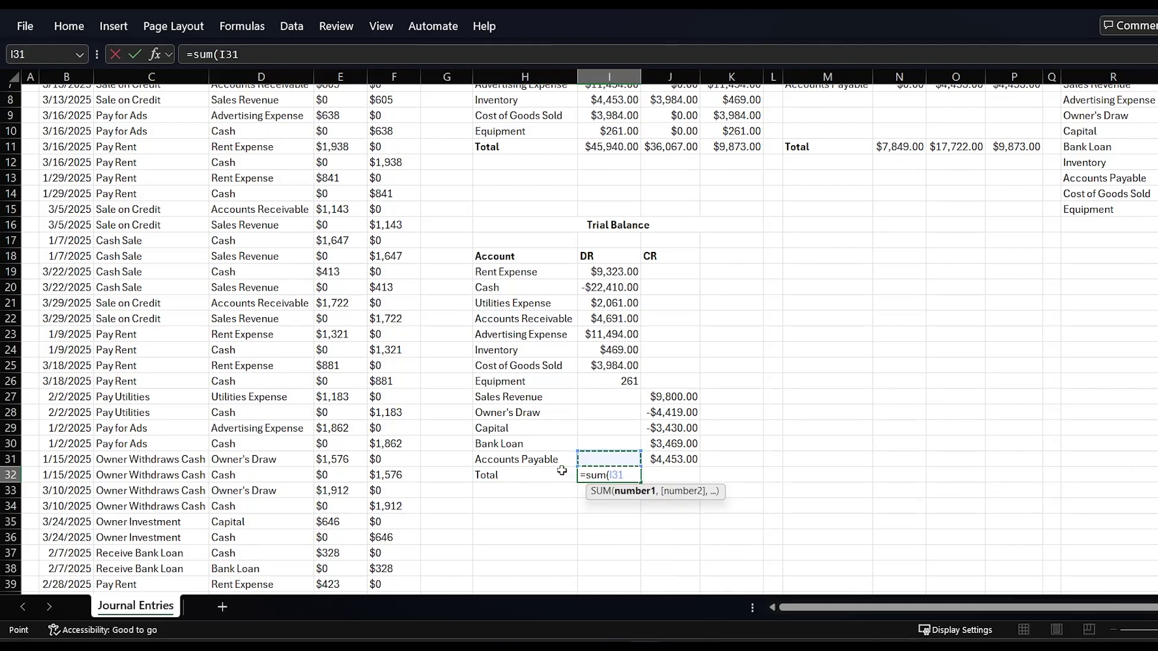
pyautogui.hotkey('shift', 'Up')
pyautogui.hotkey('shift', 'Up')
pyautogui.hotkey('shift', 'Up')
pyautogui.hotkey('shift', 'Up')
pyautogui.hotkey('shift', 'Up')
pyautogui.hotkey('shift', 'Up')
pyautogui.hotkey('shift', 'Up')
pyautogui.hotkey('shift', 'Up')
pyautogui.hotkey('shift', 'Up')
pyautogui.hotkey('shift', 'Up')
pyautogui.hotkey('shift', 'Up')
pyautogui.hotkey('shift', 'Up')
pyautogui.hotkey('shift', 'Tab')
# Copy the DR total formula from I32 into J32 to total the CR column.
pyautogui.press('Right')
pyautogui.hotkey('ctrl', 'c')
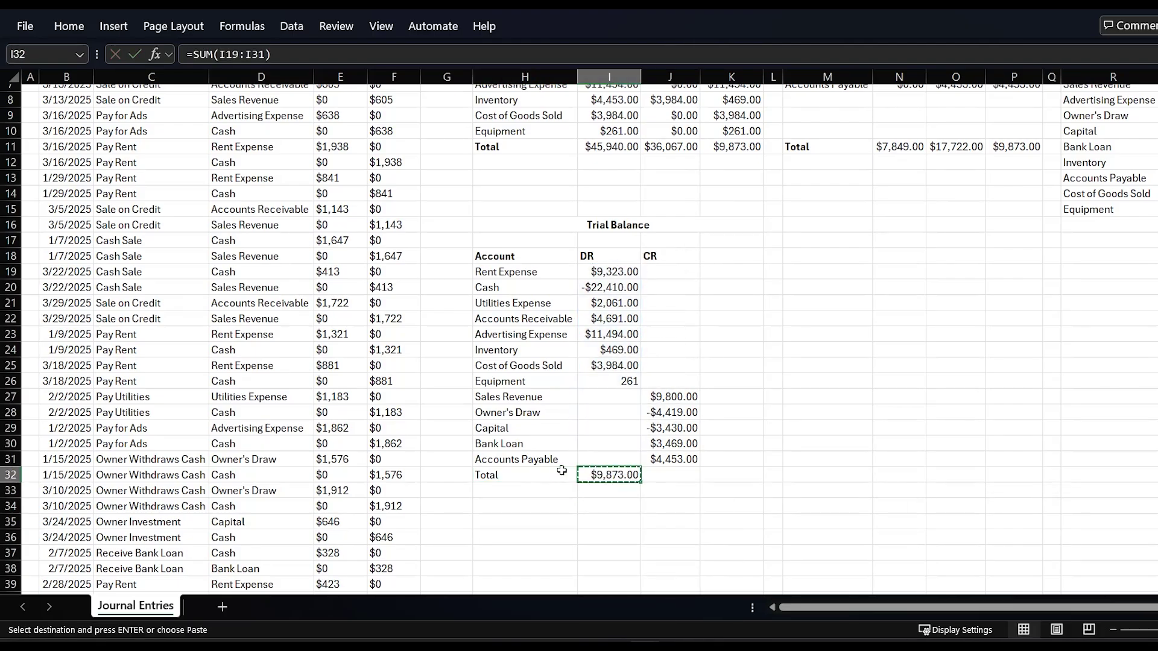
pyautogui.press('Right')
pyautogui.hotkey('ctrl', 'v')
# Make the Trial Balance's Total label in H32 bold.
pyautogui.click(562, 471)
pyautogui.hotkey('ctrl', 'b')
pyautogui.press('Escape')
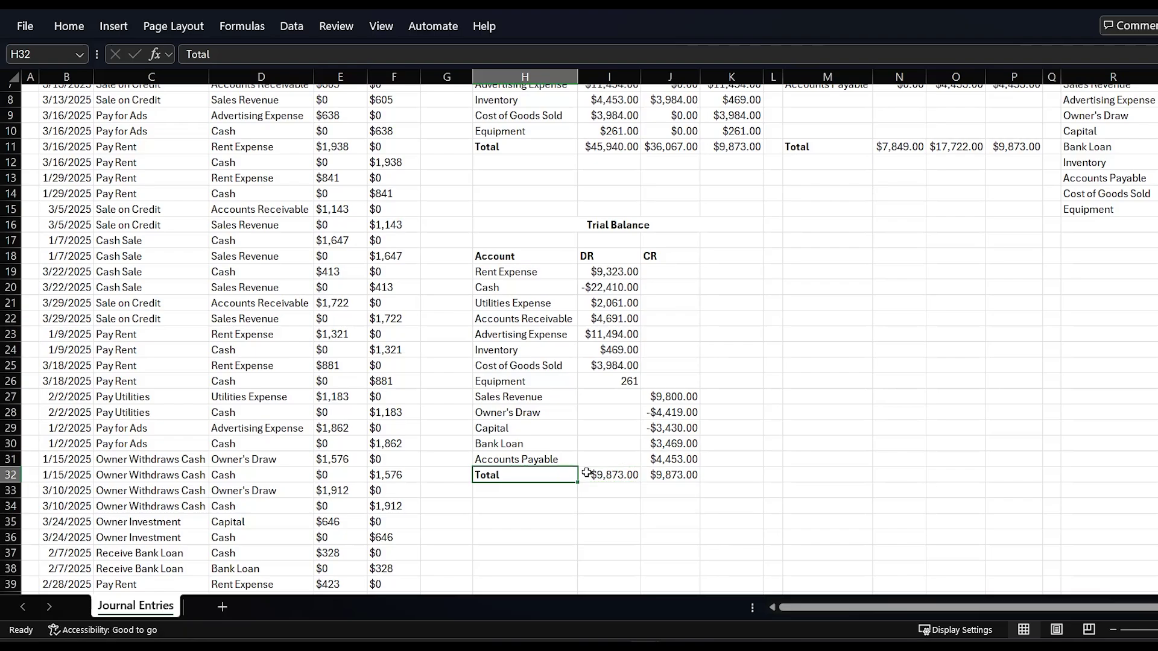
pyautogui.click(813, 465)
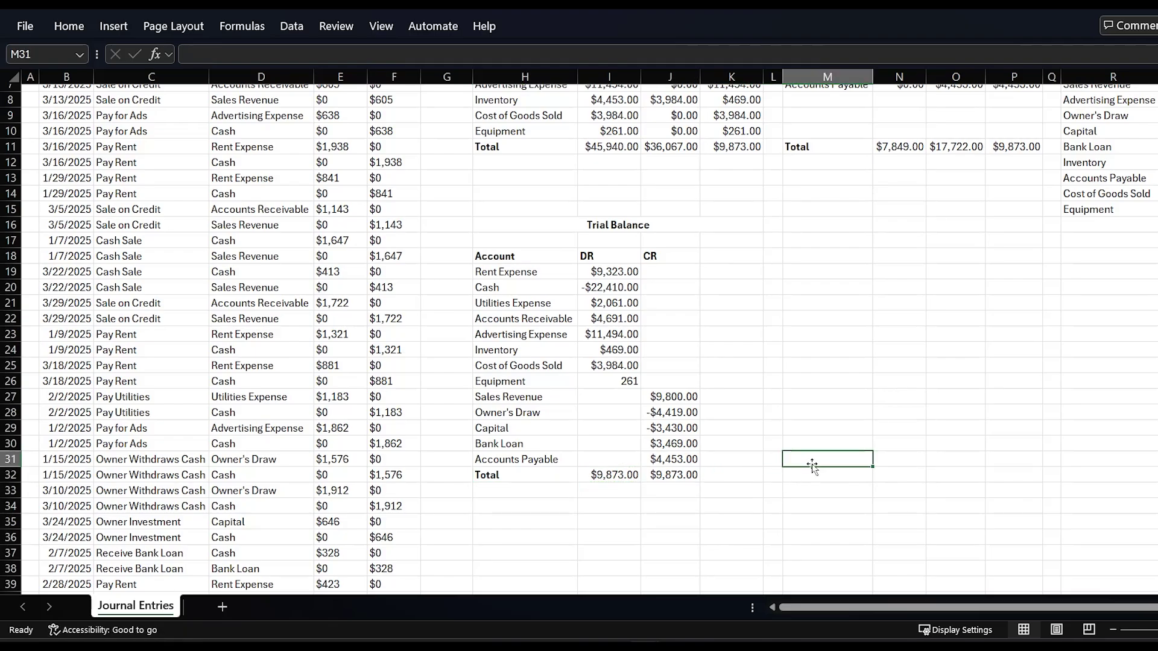
# Add a new worksheet to the workbook and name it Income Statement.
pyautogui.press('Down')
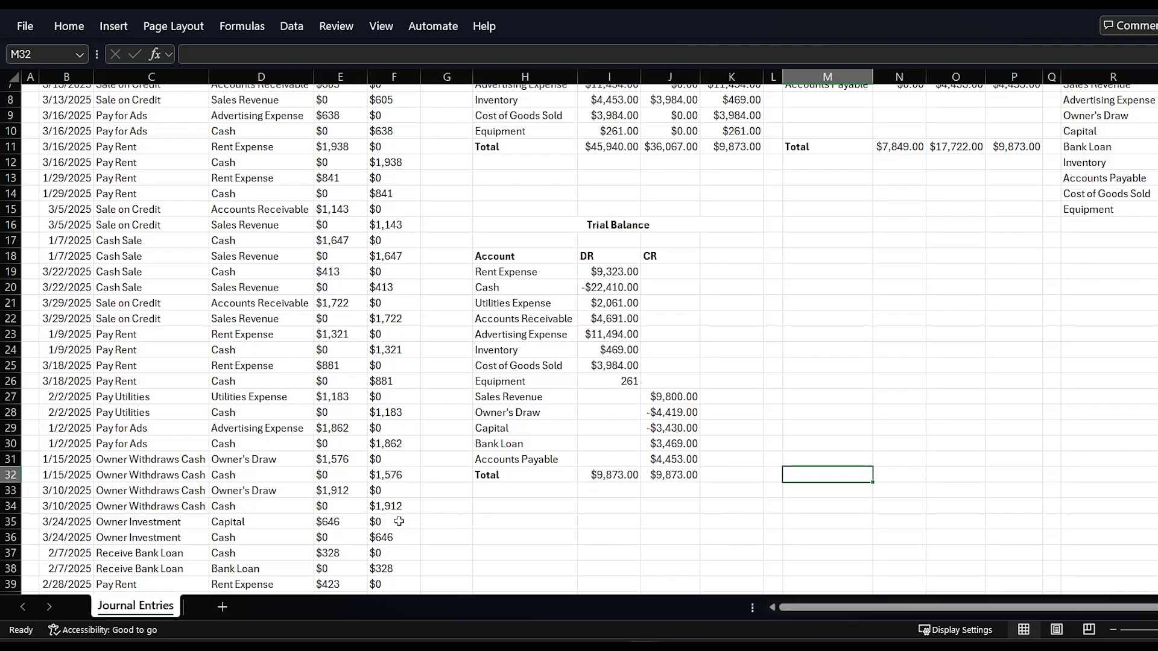
pyautogui.scroll(2, 398, 521)
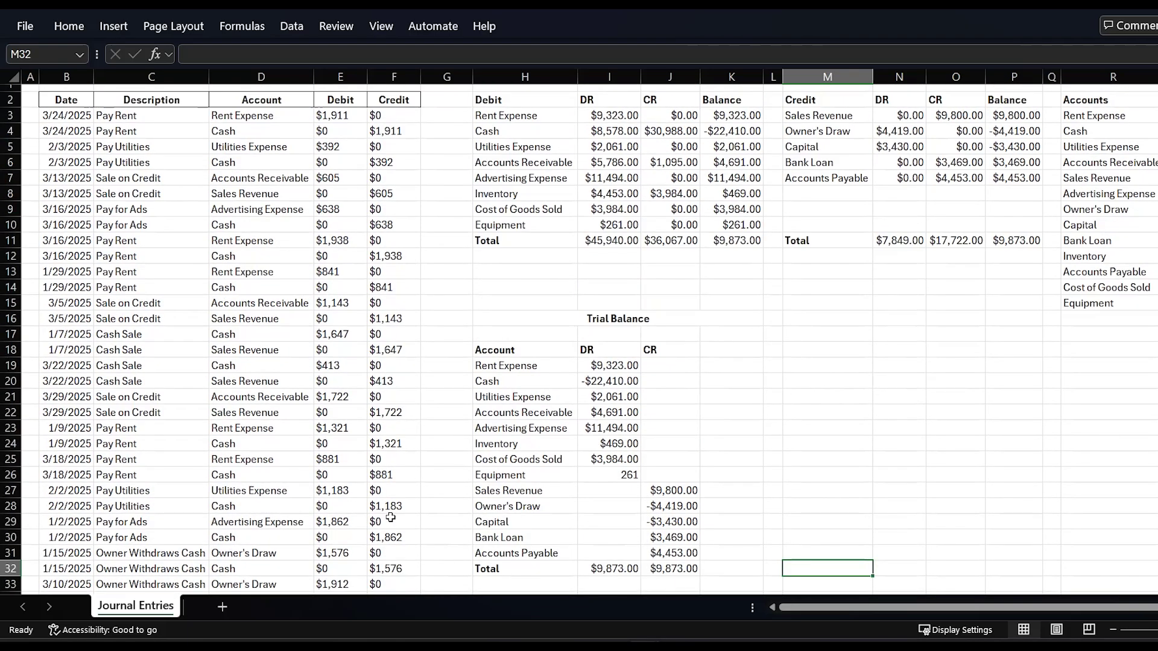
pyautogui.click(222, 607)
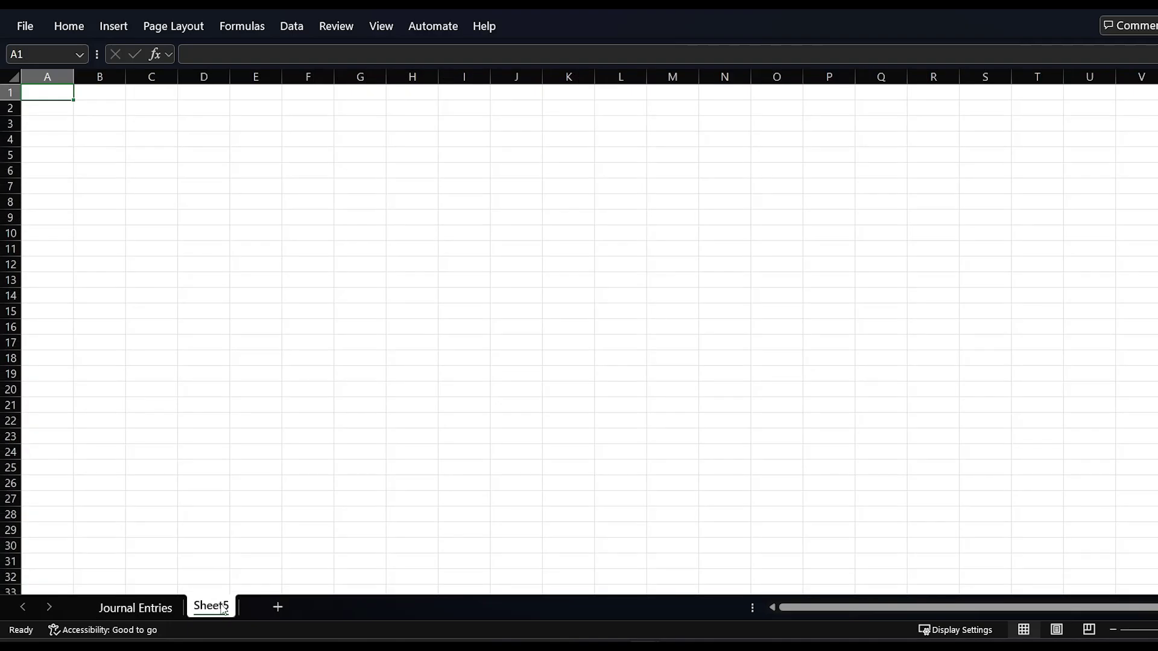
pyautogui.doubleClick(211, 607)
pyautogui.write('Income')
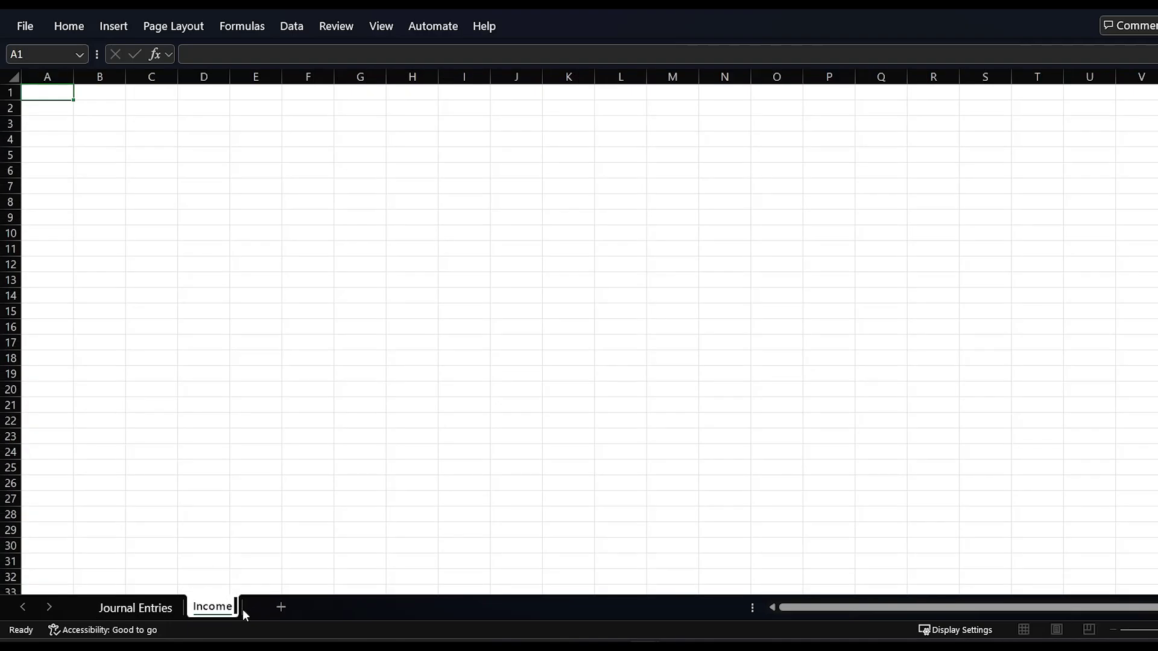
pyautogui.write(' Statement')
pyautogui.press('Return')
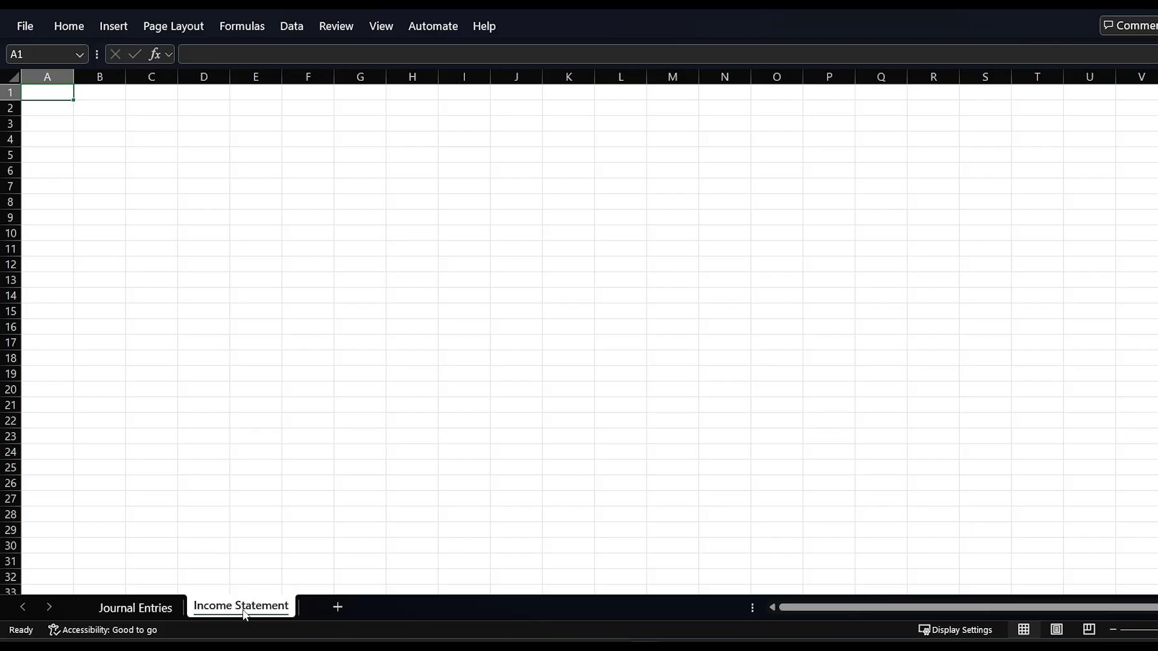
# Review the revenue and expense accounts in the Journal Entries sheet's Trial Balance that belong in the income statement.
pyautogui.hotkey('ctrl', 'pageup')
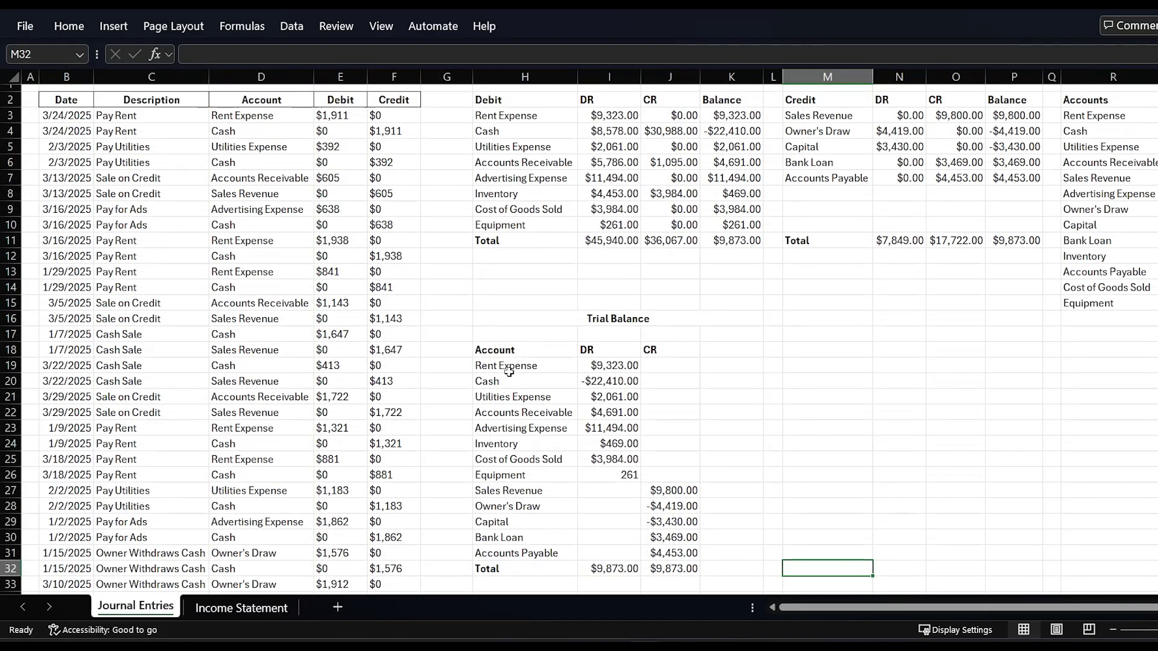
pyautogui.click(528, 495)
pyautogui.click(542, 368)
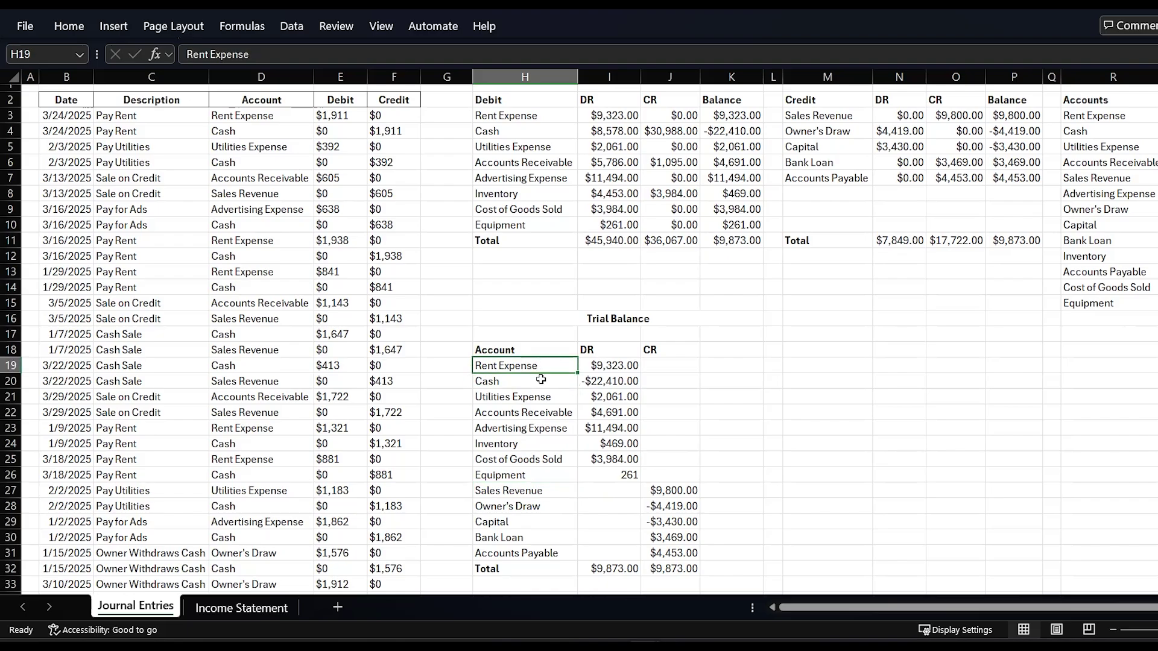
pyautogui.click(543, 398)
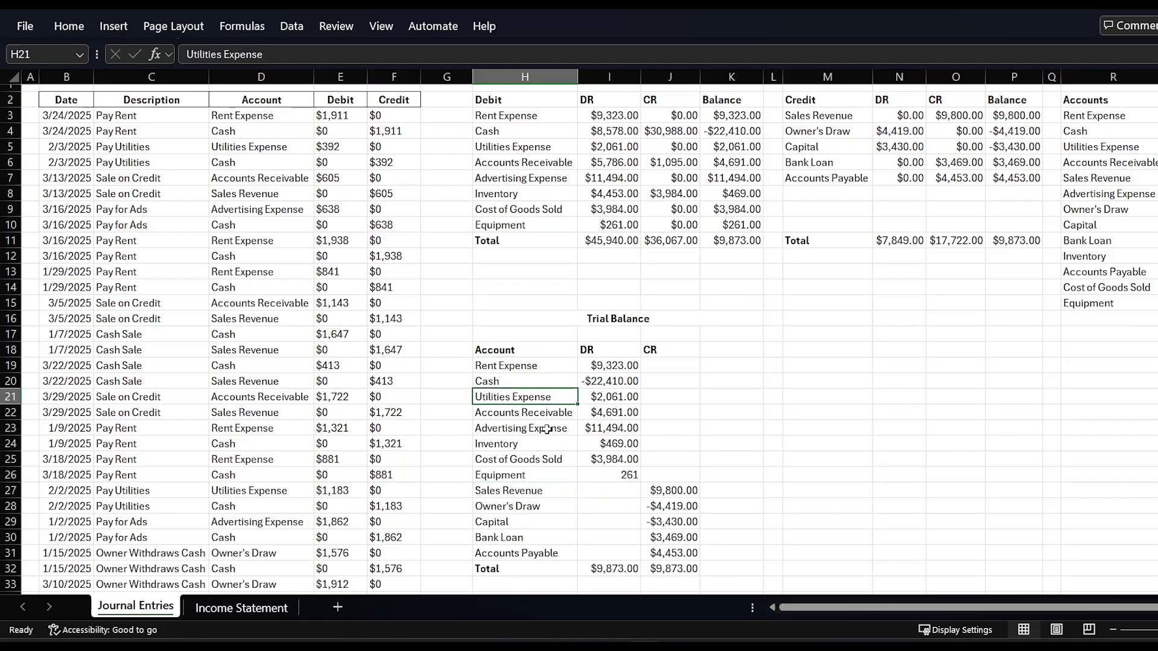
pyautogui.click(545, 430)
pyautogui.click(540, 460)
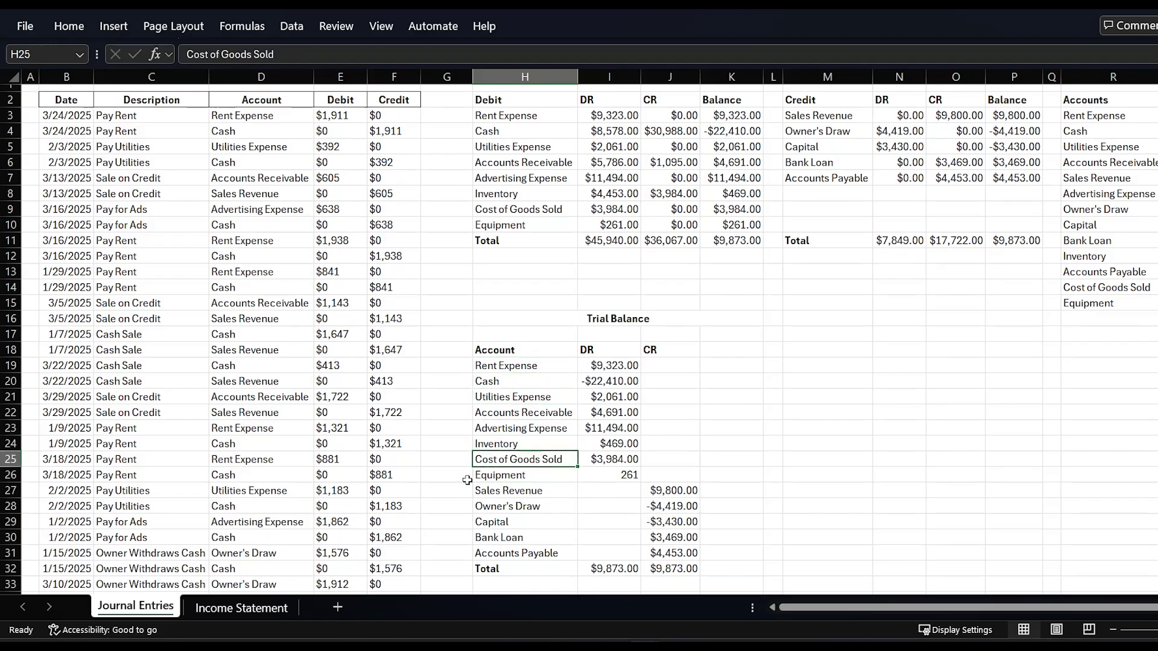
pyautogui.click(241, 608)
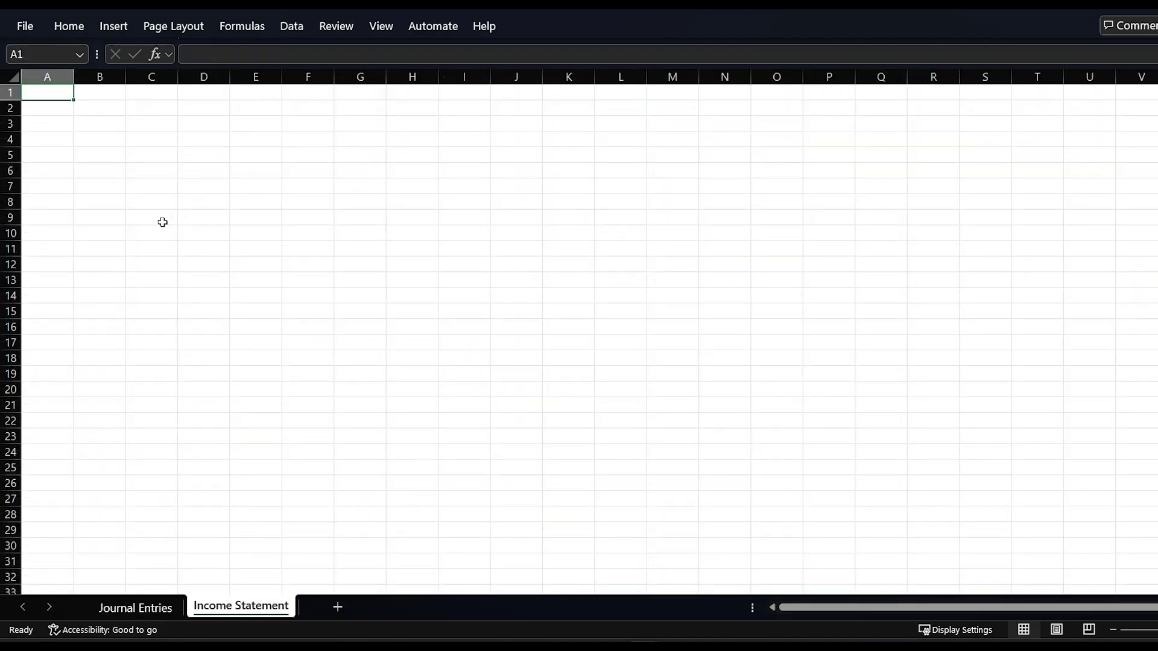
# Enter the heading Revenues in C5 of the Income Statement sheet.
pyautogui.click(137, 154)
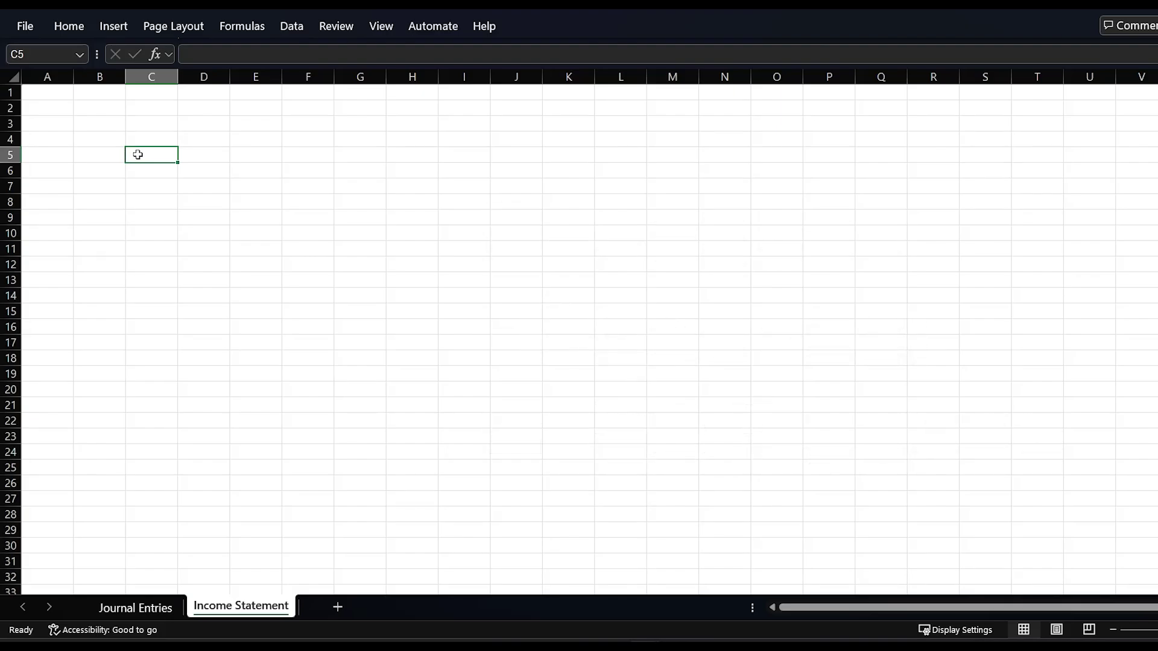
pyautogui.write('Revenues')
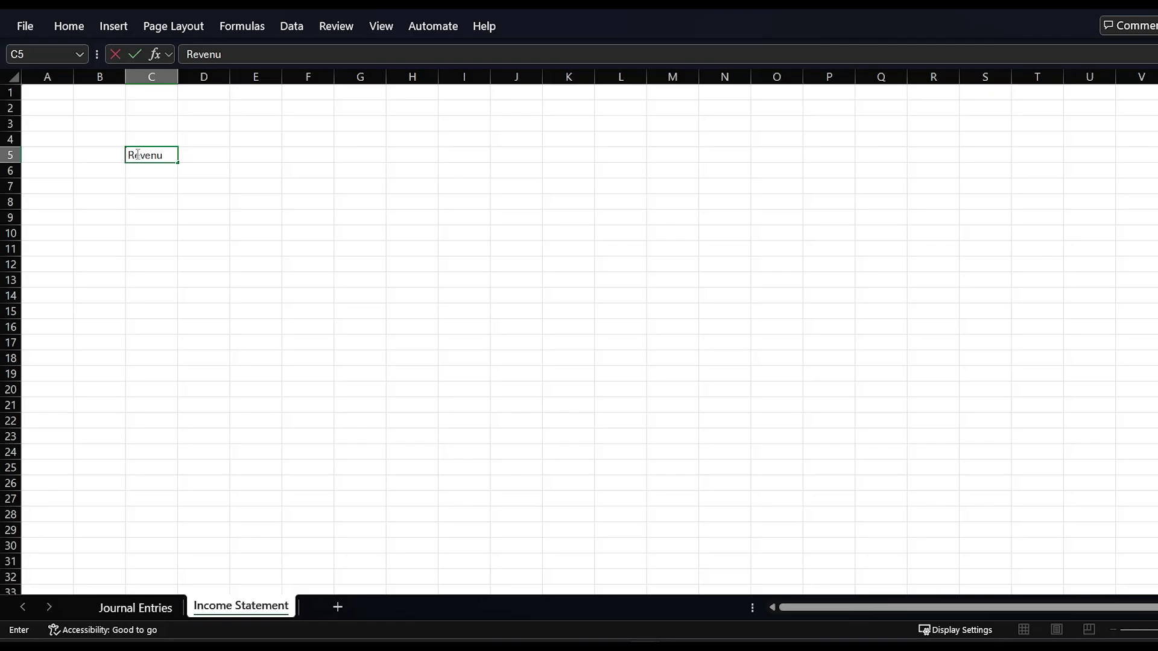
pyautogui.press('Return')
# Link D6 to the Sales Revenue account name in H27 of the Journal Entries sheet's Trial Balance.
pyautogui.press('Right')
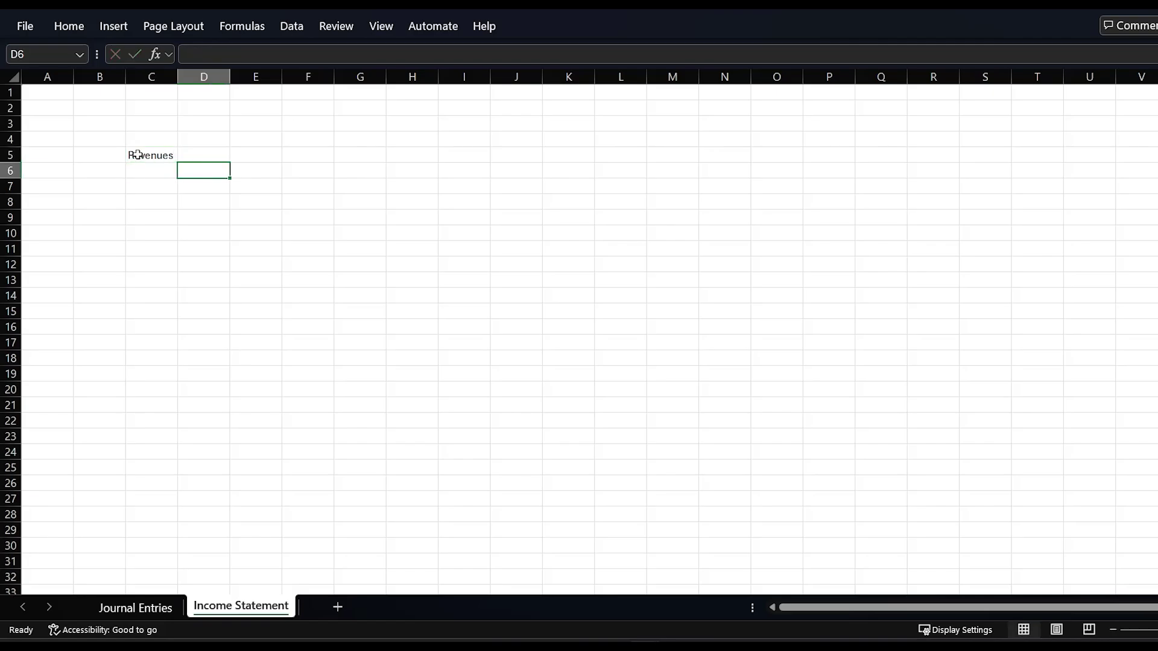
pyautogui.write('=')
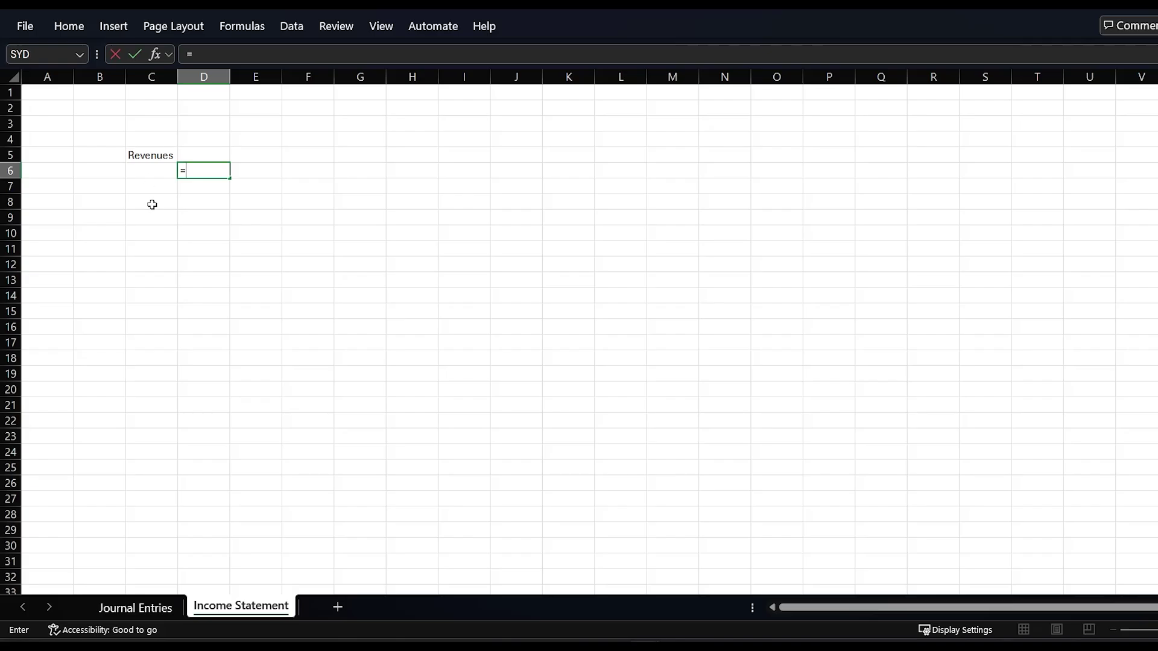
pyautogui.click(148, 606)
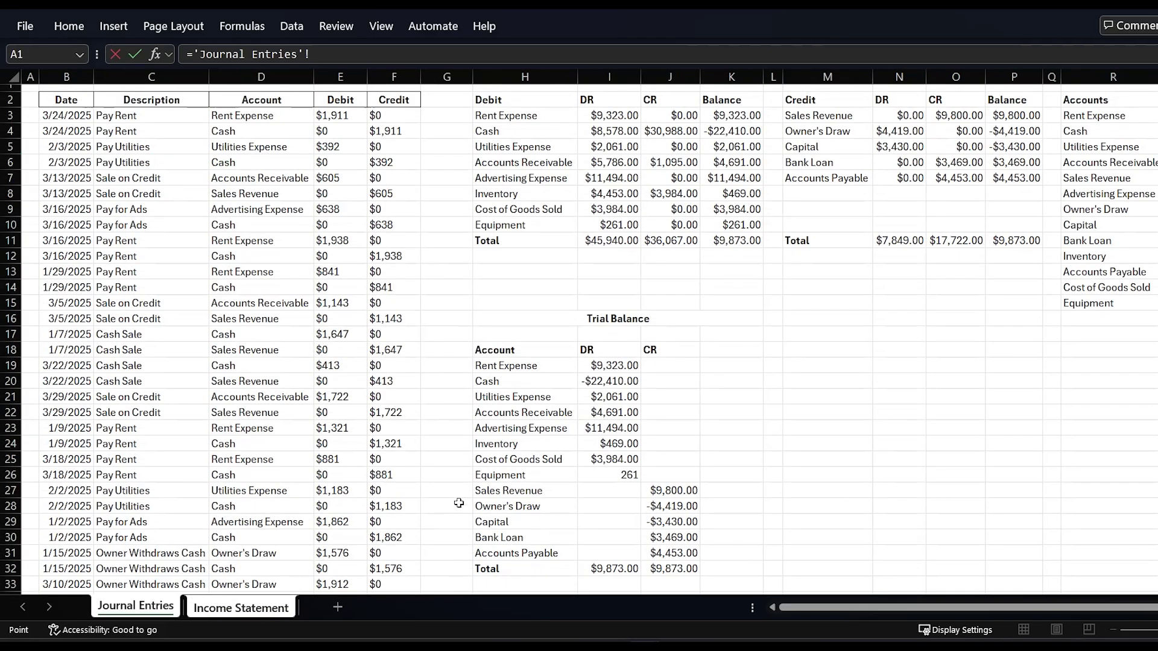
pyautogui.click(496, 490)
pyautogui.press('Return')
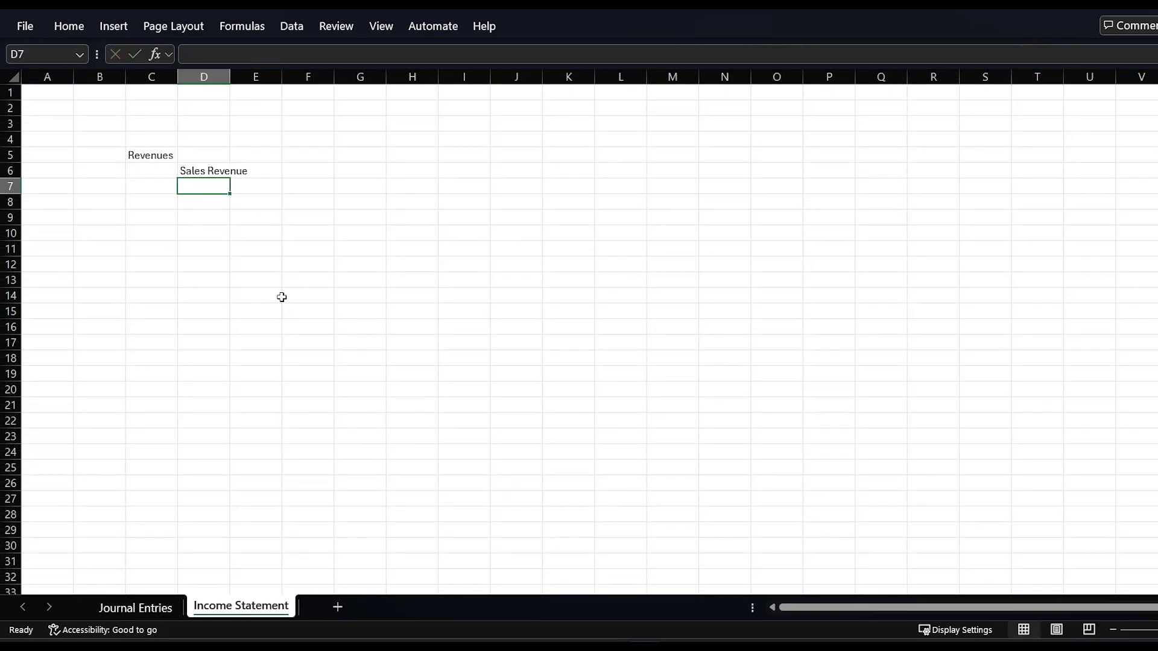
# Enter the label Total Revenues in E7, one row below the Sales Revenue line.
pyautogui.press('Right')
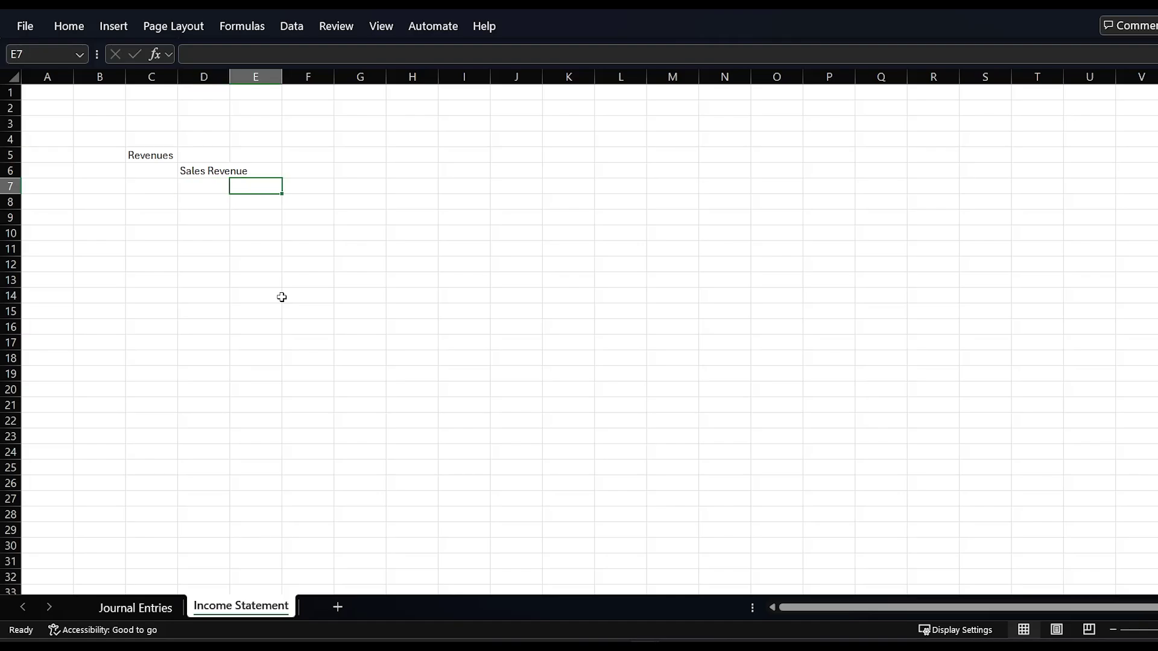
pyautogui.write('t')
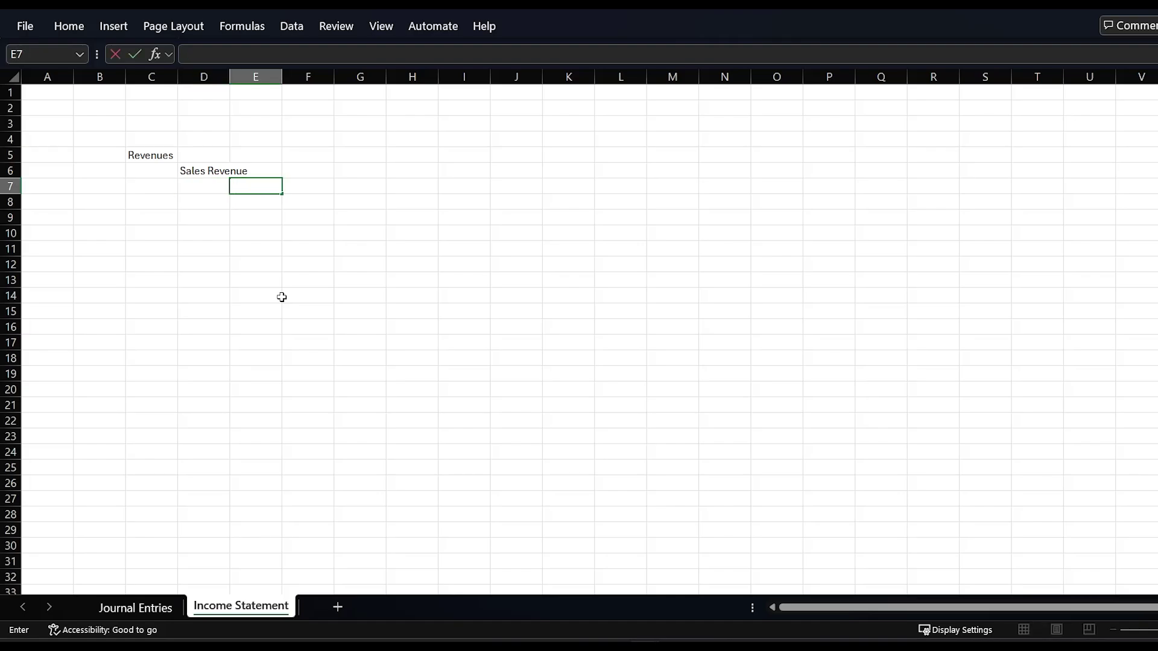
pyautogui.write('otal Revenues')
pyautogui.press('Return')
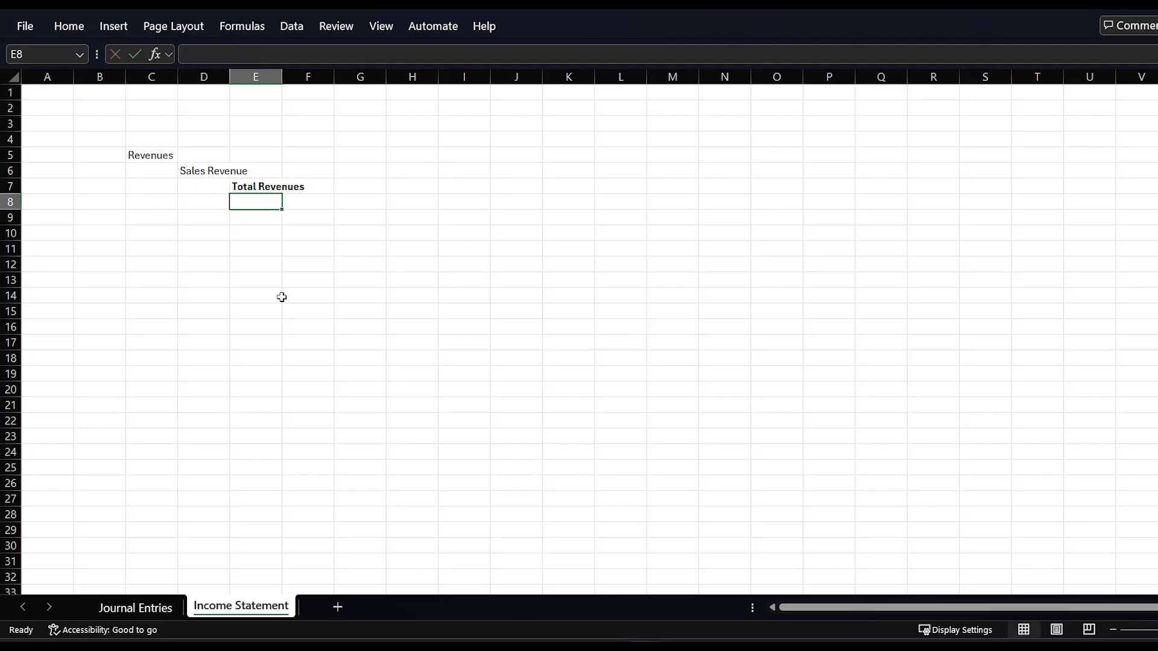
# Total the revenues in F7 with =SUM(F6) and widen column E to fit the Total Revenues label.
pyautogui.press('Right')
pyautogui.press('Up')
pyautogui.write('=sum')
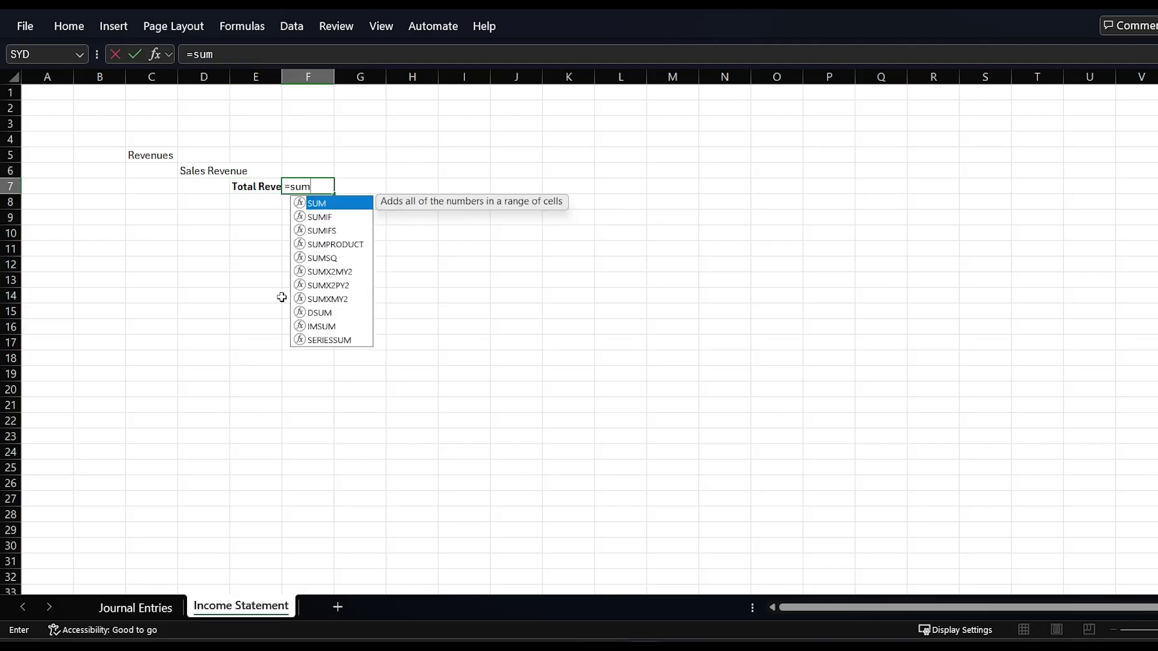
pyautogui.write('(')
pyautogui.press('Up')
pyautogui.write(')')
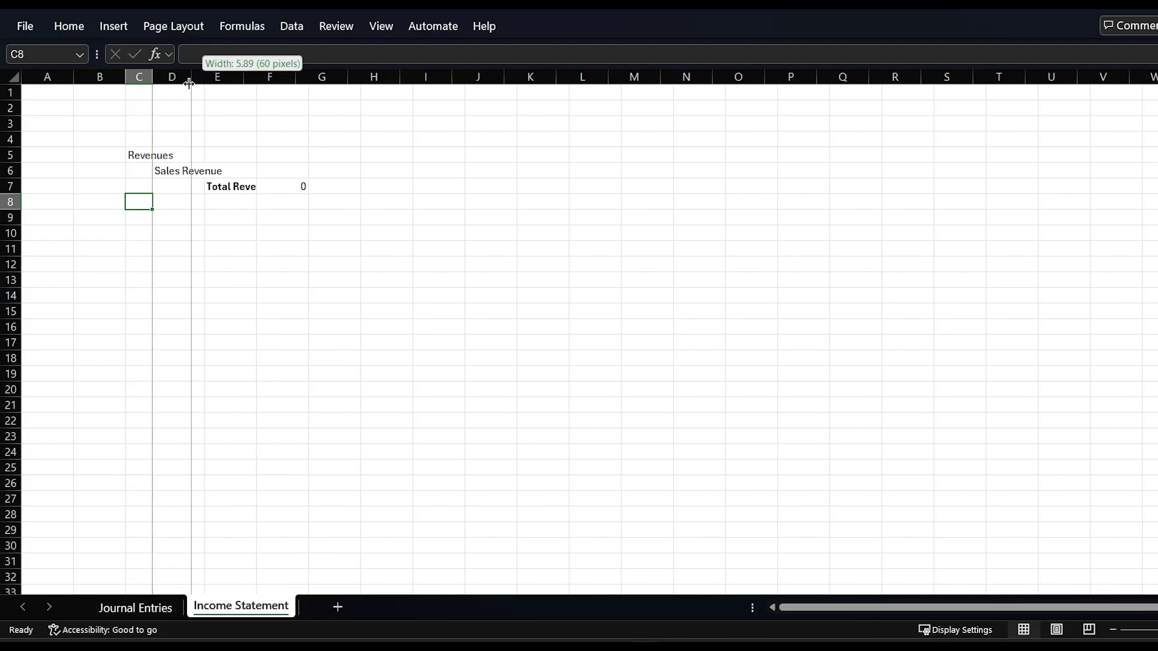
pyautogui.moveTo(188, 83); pyautogui.dragTo(283, 78)
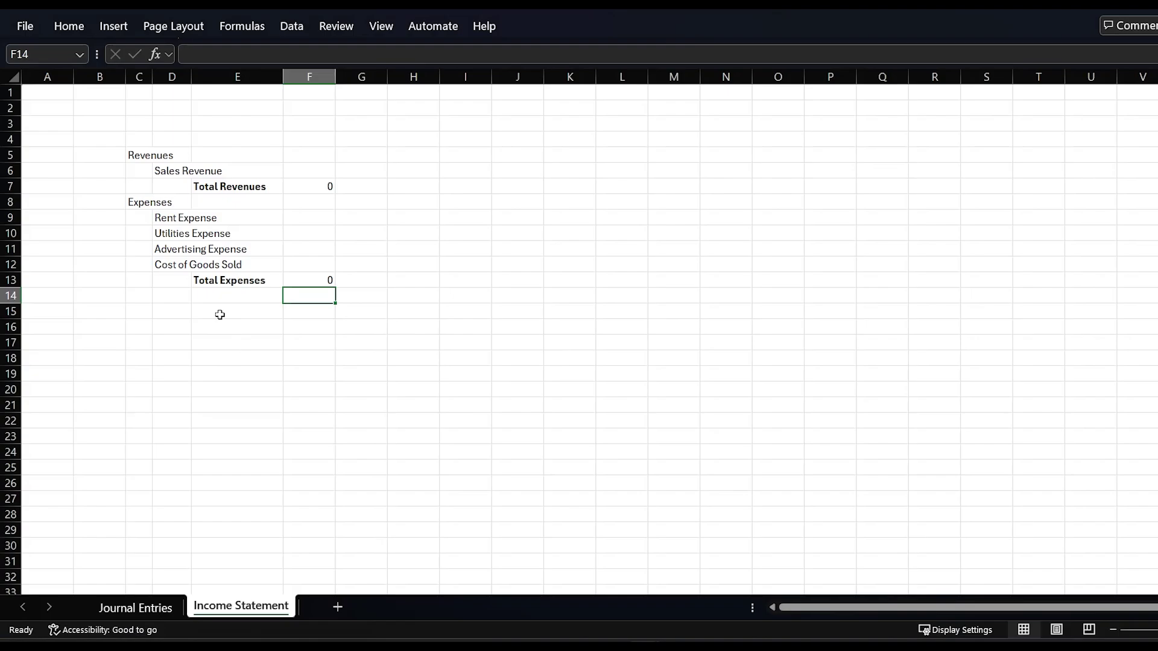
# Enter the label Net Income in C14 below the Total Expenses row.
pyautogui.click(219, 313)
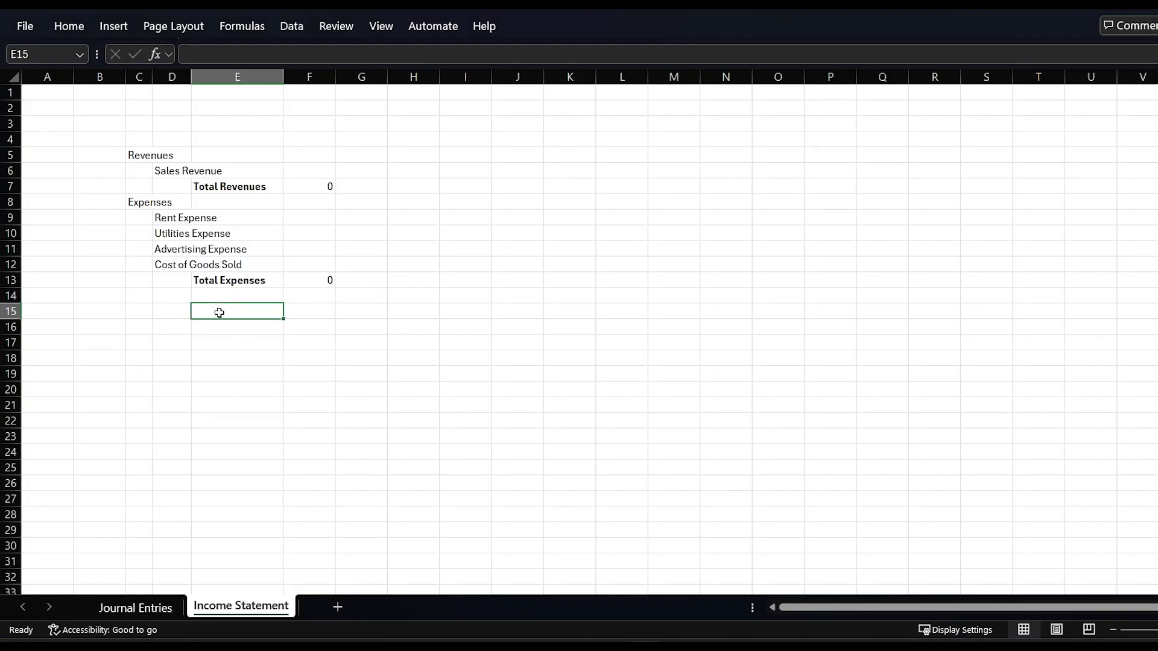
pyautogui.click(136, 294)
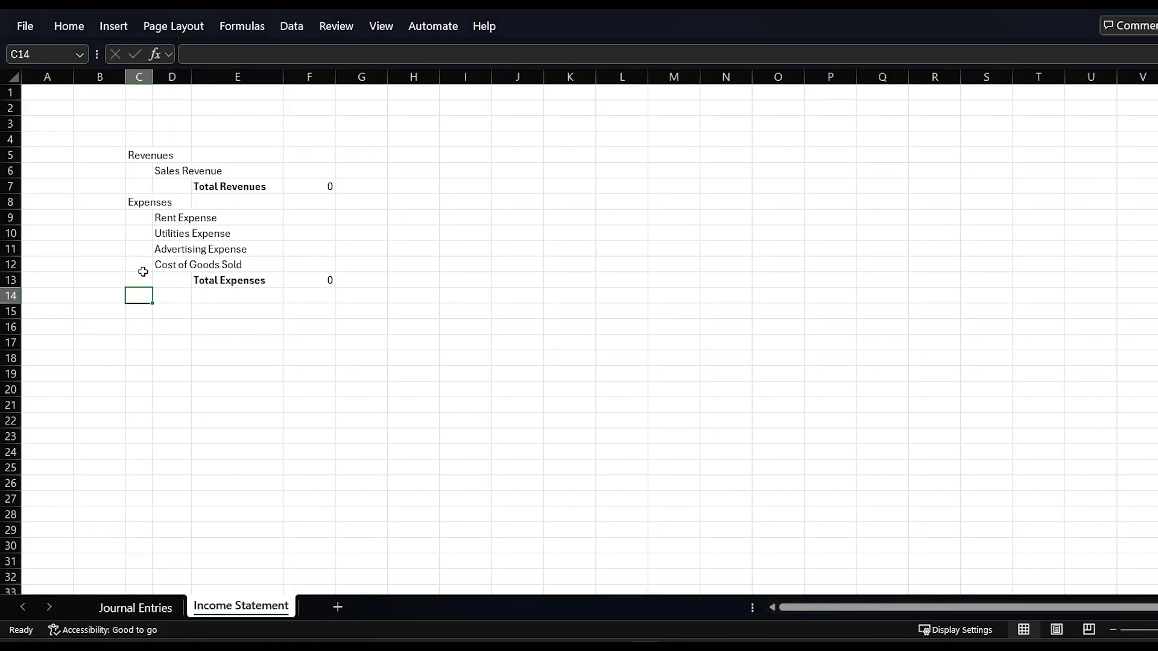
pyautogui.write('Net Income')
pyautogui.press('Tab')
pyautogui.press('Tab')
pyautogui.press('Tab')
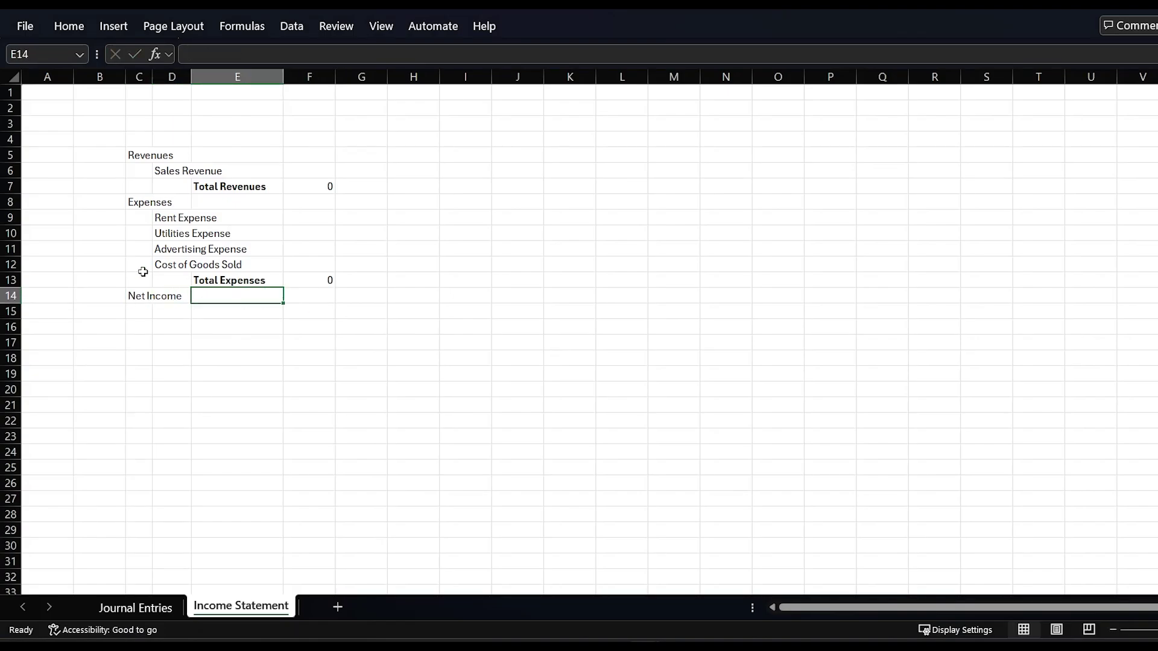
# Calculate net income in F14 as total revenues minus total expenses with =F7-F13.
pyautogui.write('=')
pyautogui.press('Up')
pyautogui.press('Up')
pyautogui.press('Up')
pyautogui.press('Up')
pyautogui.press('Up')
pyautogui.press('Up')
pyautogui.press('Up')
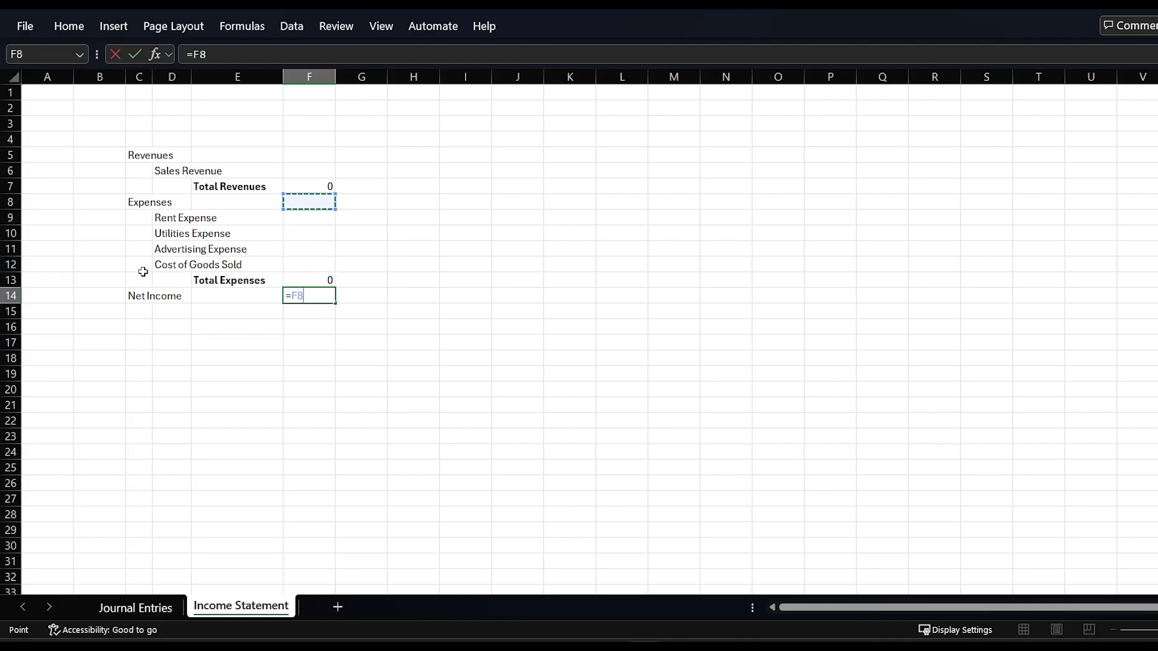
pyautogui.write('-')
pyautogui.press('Up')
pyautogui.press('Return')
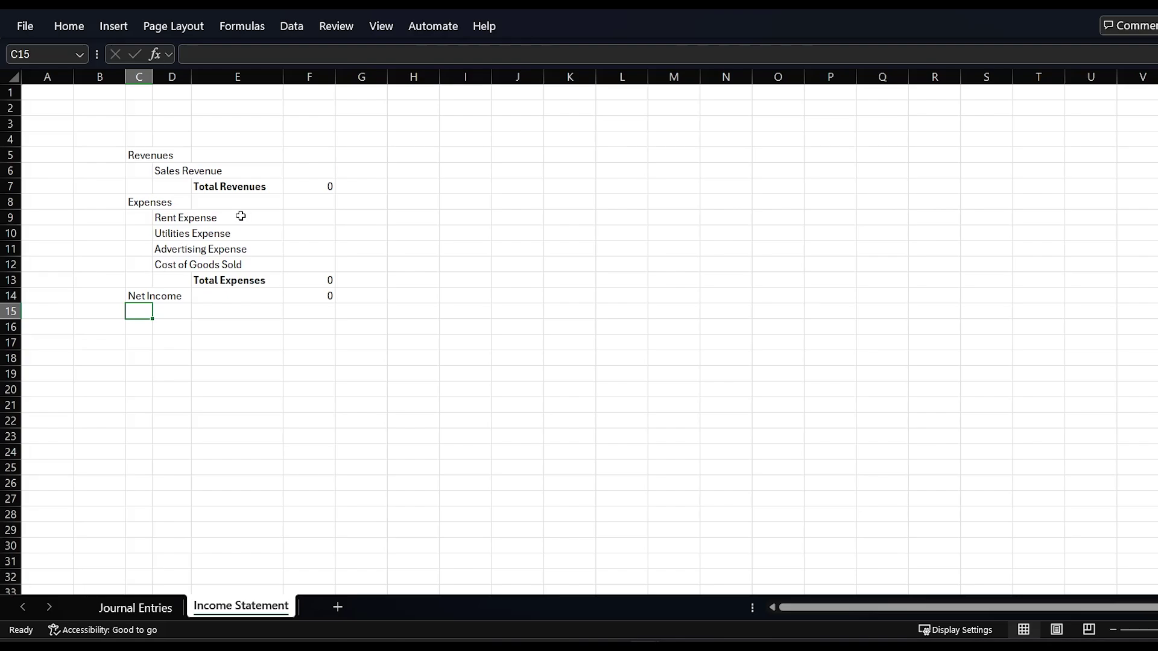
# Look up the Sales Revenue balance in F6 with =XLOOKUP(D6,'Journal Entries'!$M$3:$M$7,'Journal Entries'!$P$3:$P$7).
pyautogui.click(304, 173)
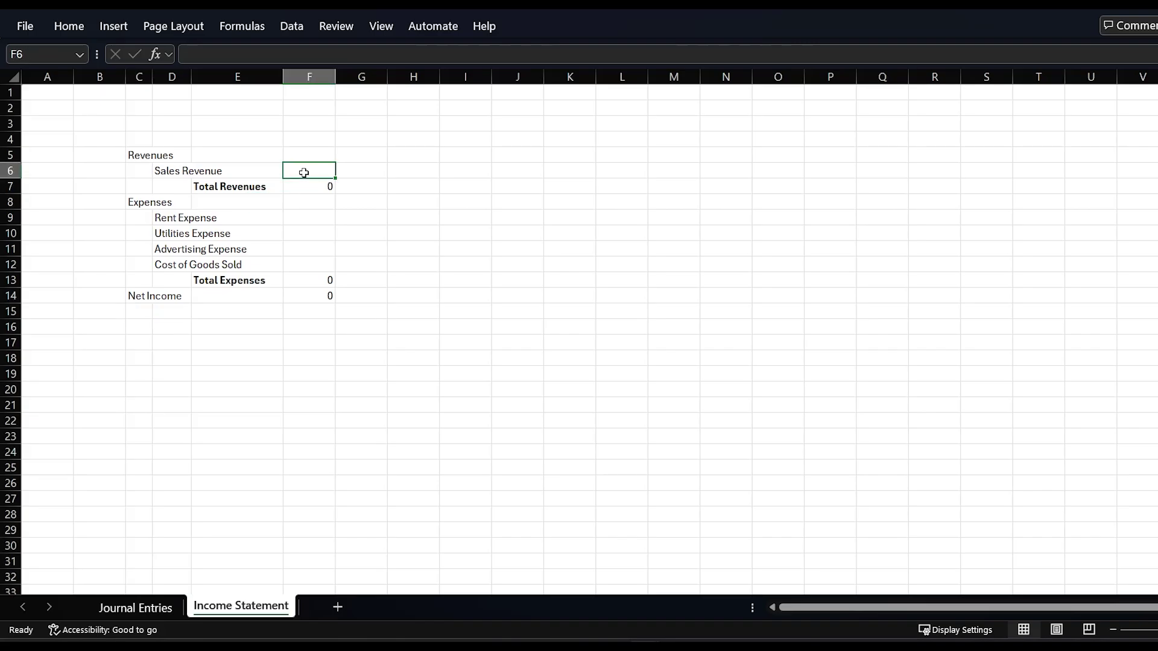
pyautogui.click(161, 606)
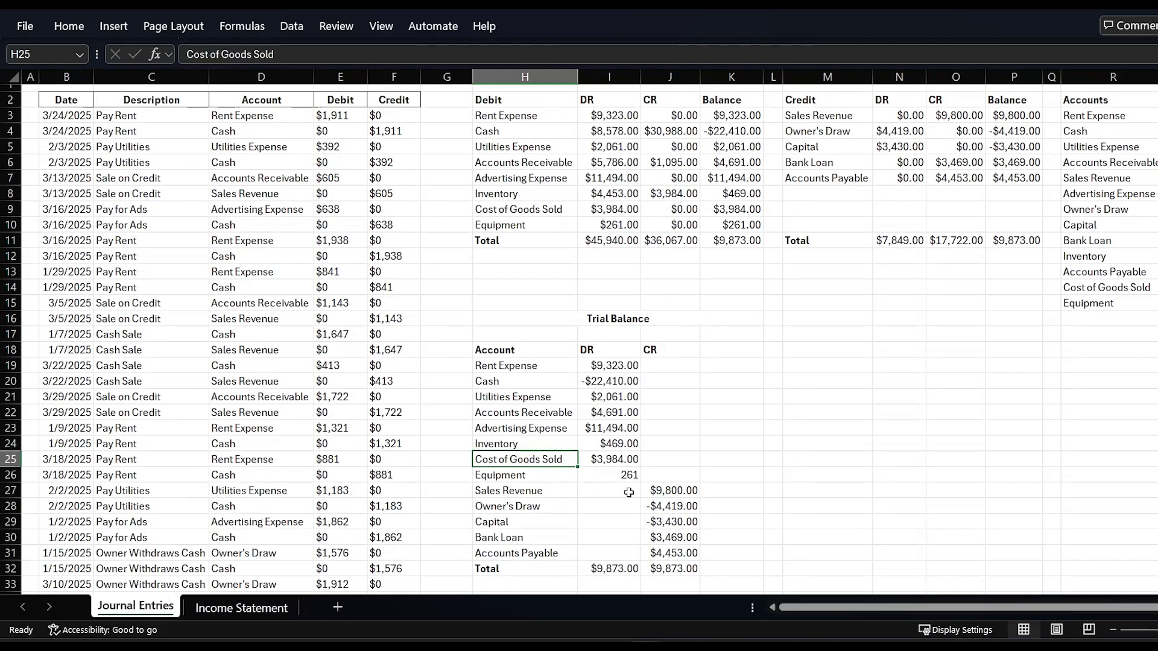
pyautogui.click(234, 608)
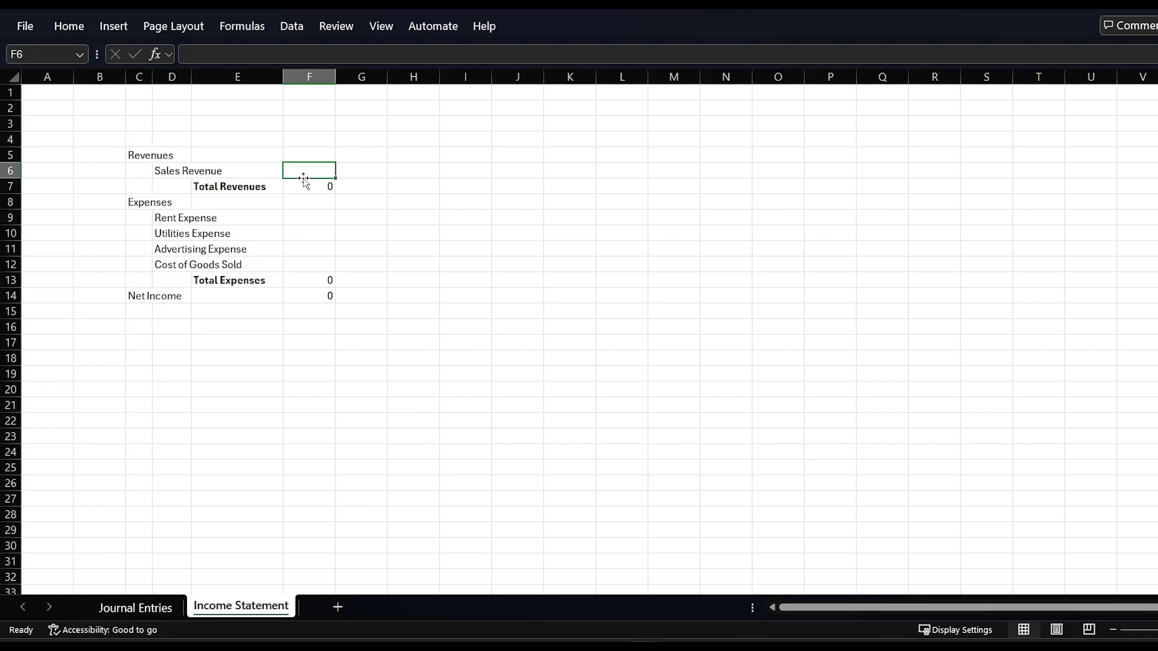
pyautogui.write('=x')
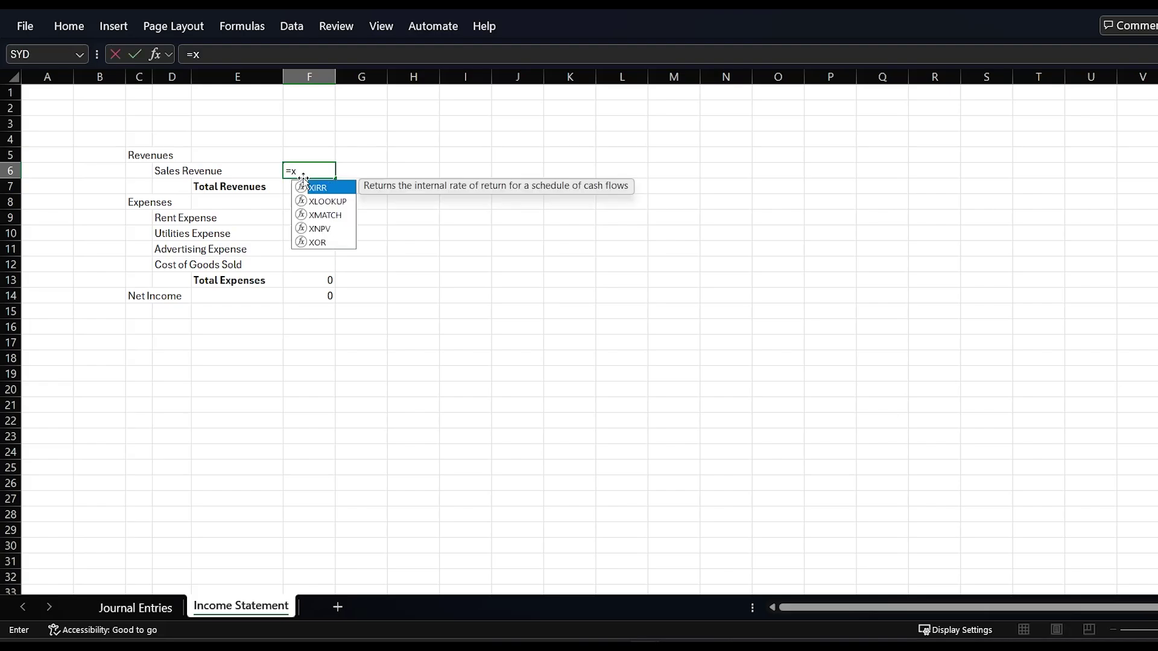
pyautogui.write('lookup(')
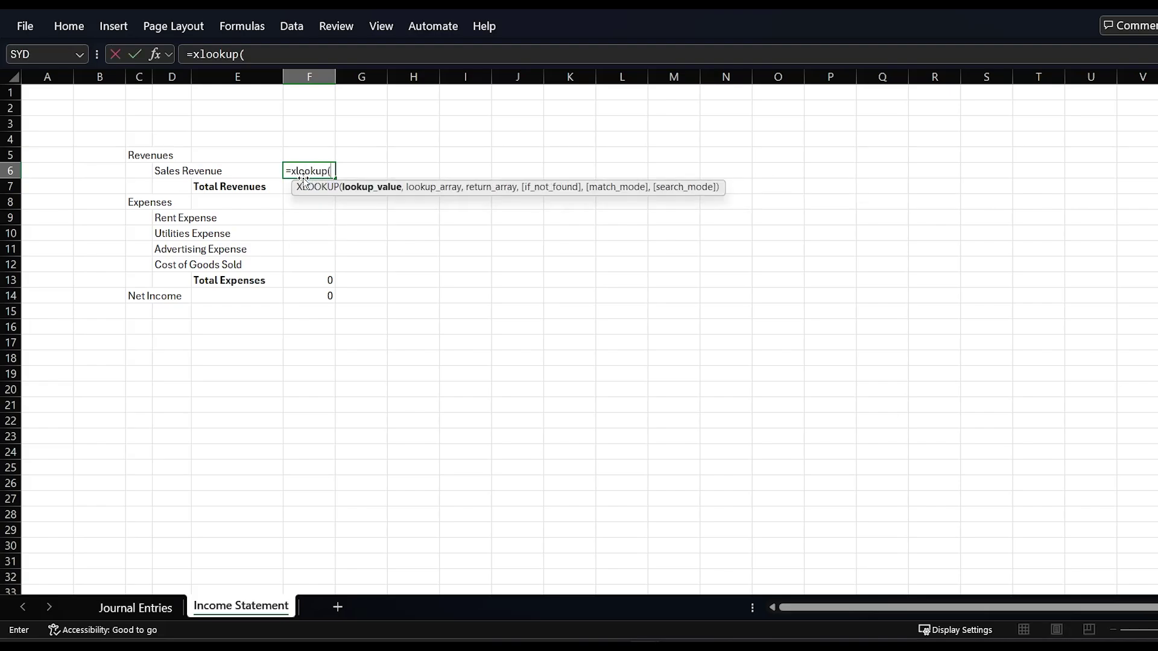
pyautogui.press('Left')
pyautogui.press('Left')
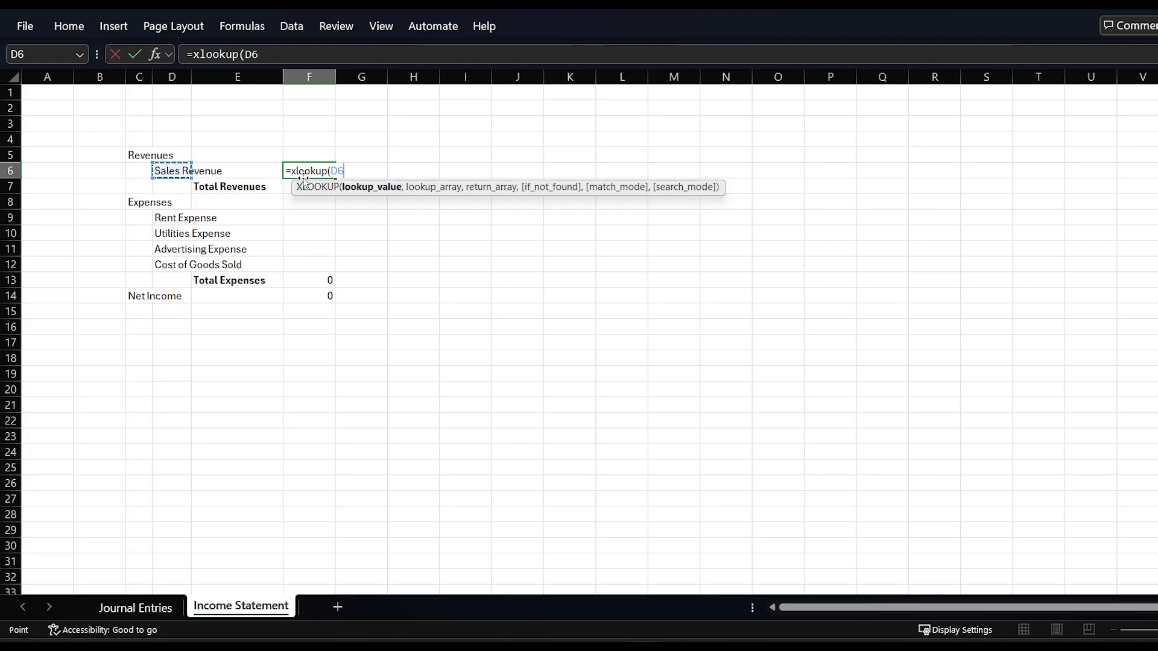
pyautogui.write(',')
pyautogui.hotkey('ctrl', 'pageup')
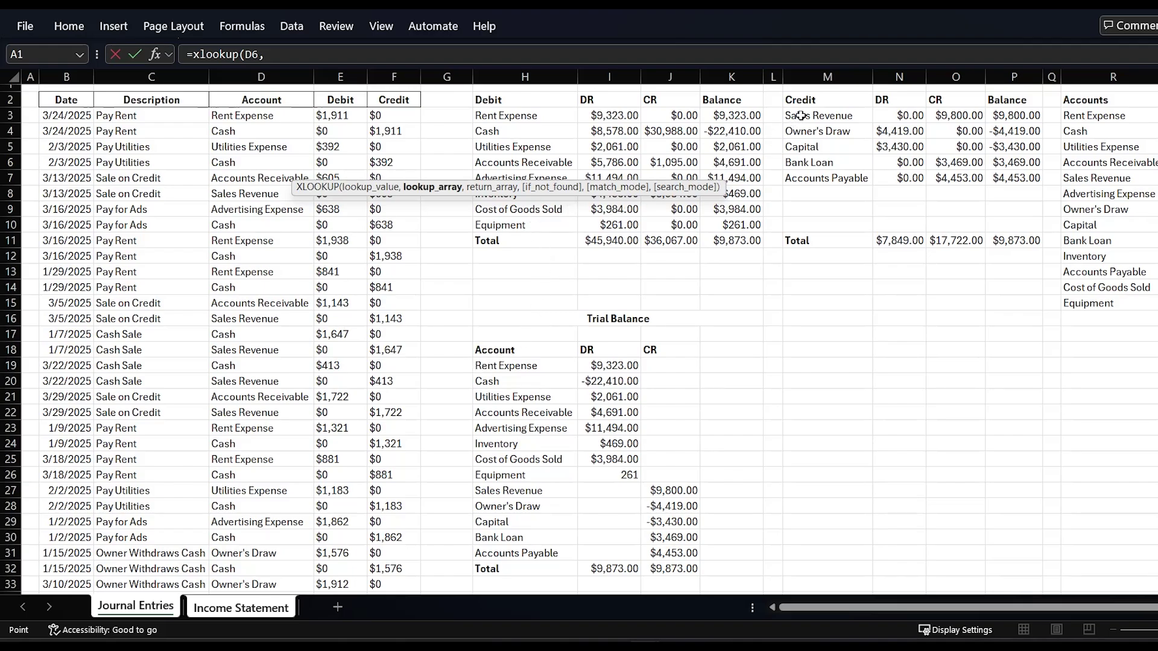
pyautogui.moveTo(796, 116); pyautogui.dragTo(807, 173)
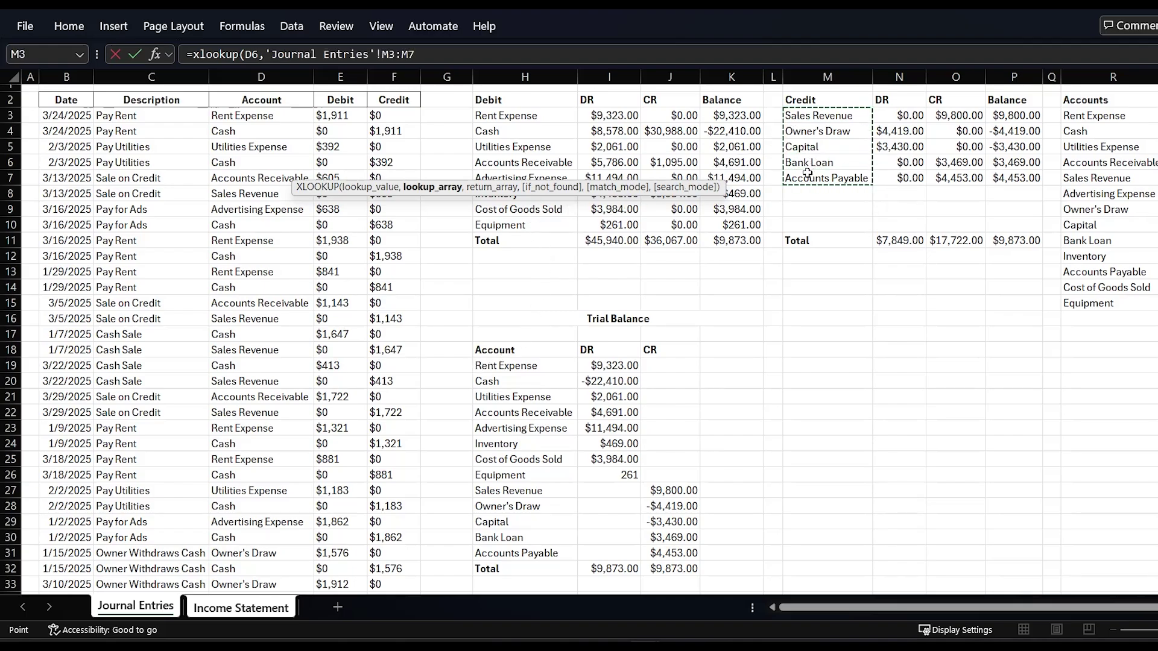
pyautogui.press('F4')
pyautogui.write(',')
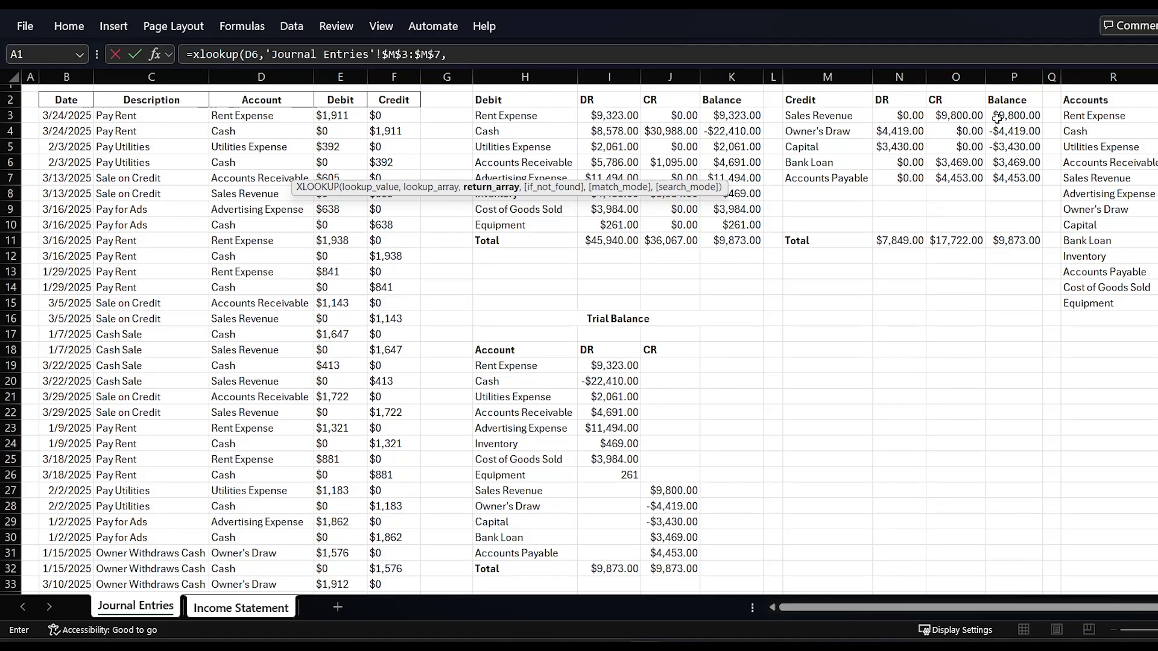
pyautogui.moveTo(998, 116); pyautogui.dragTo(1000, 169)
pyautogui.press('F4')
pyautogui.write(')')
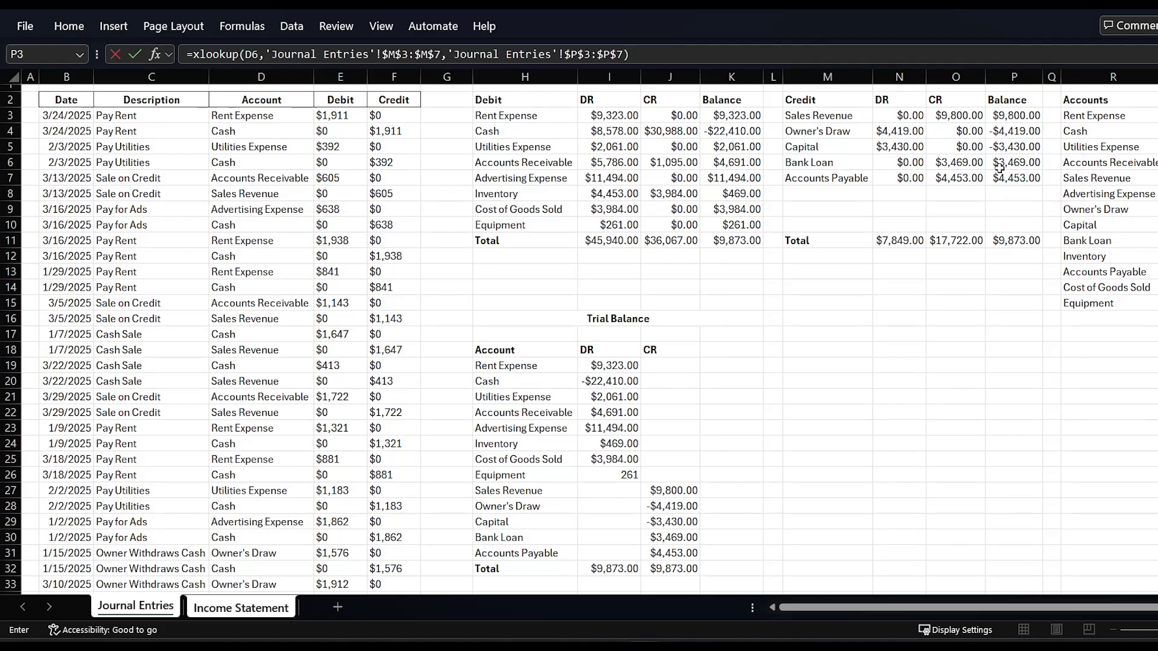
pyautogui.press('Return')
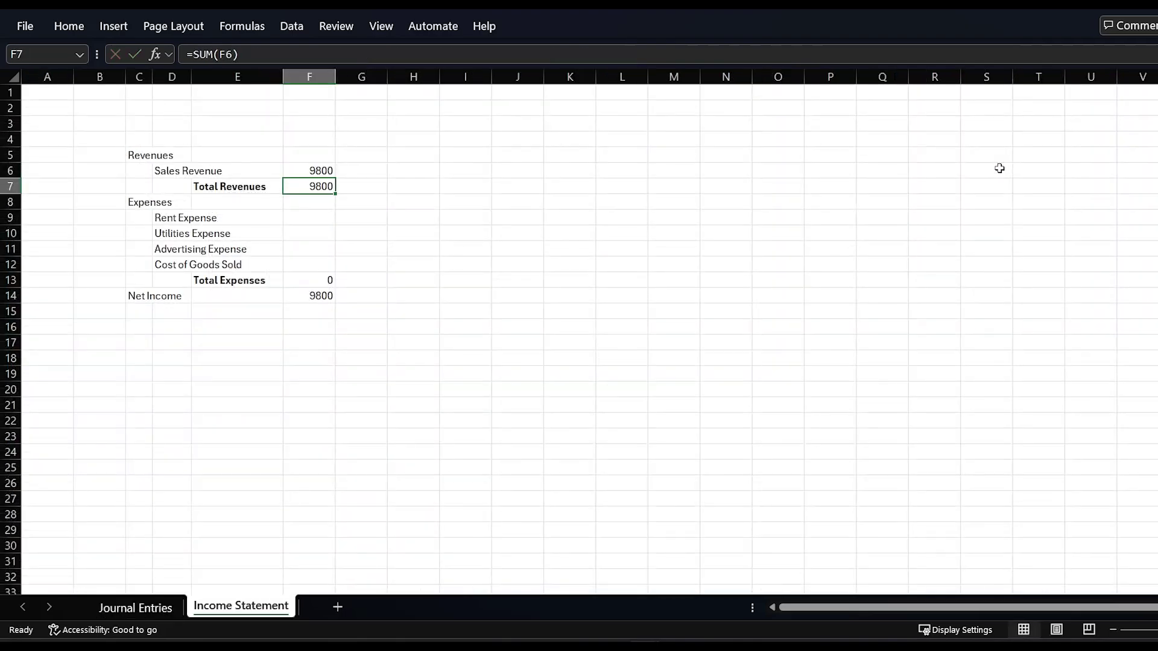
# In F9, use XLOOKUP to find D9 in Journal Entries $H$3:$H$10 and return its debit Balance from column K, and fill down through F12.
pyautogui.click(329, 220)
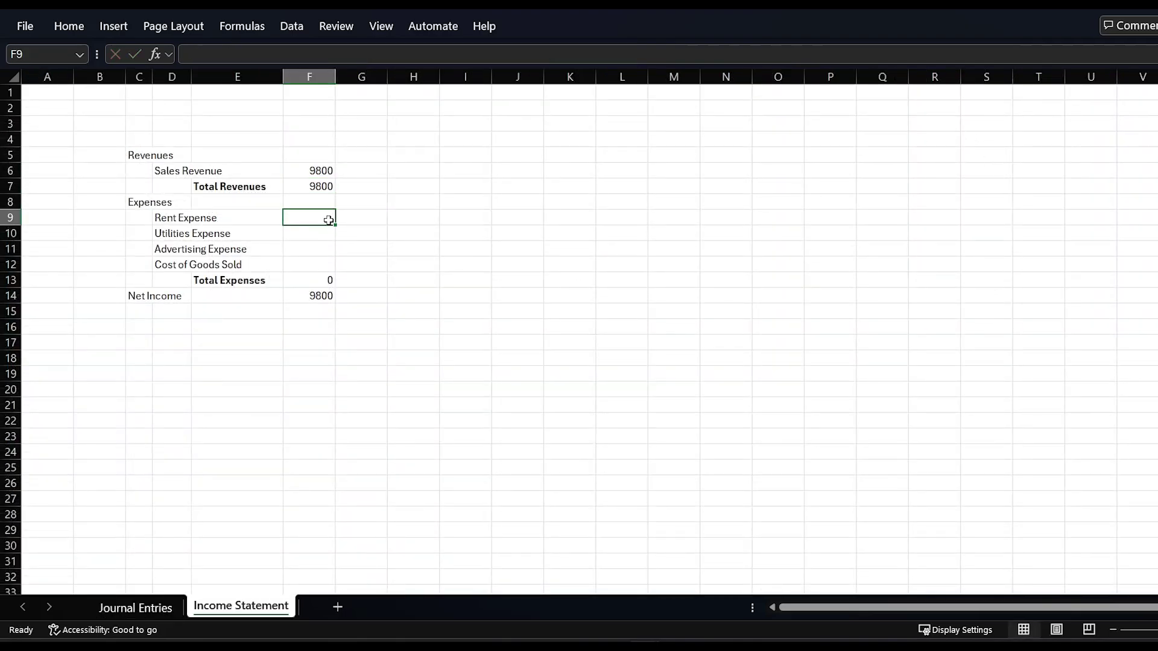
pyautogui.write('=xlookup(')
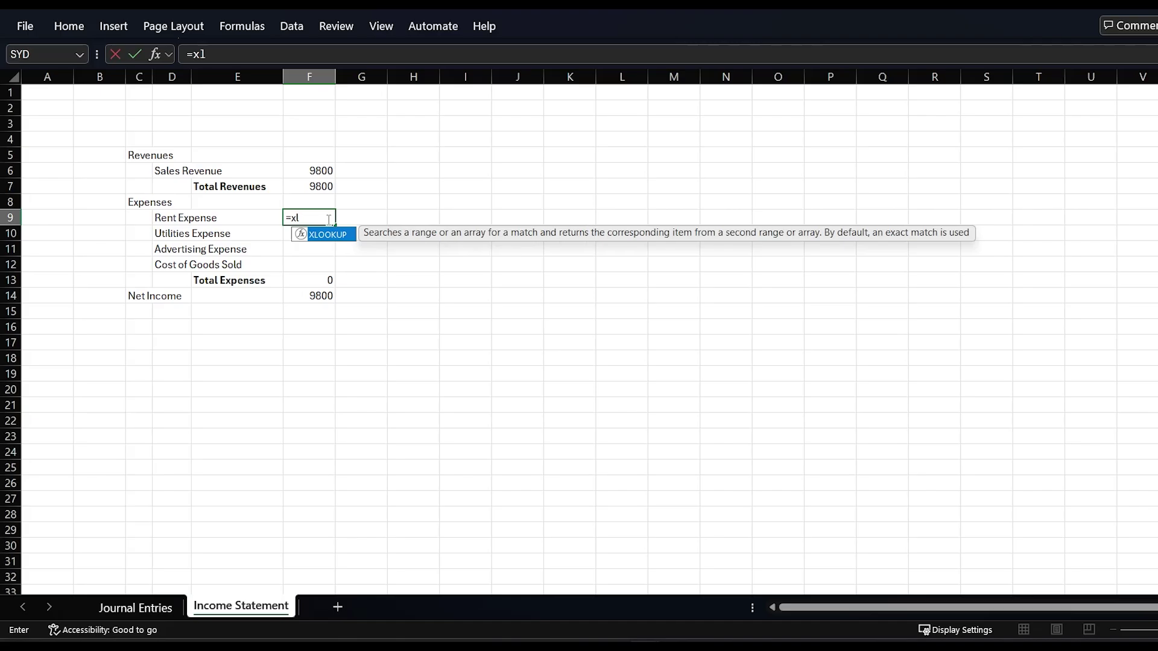
pyautogui.press('Left')
pyautogui.press('Left')
pyautogui.write(',')
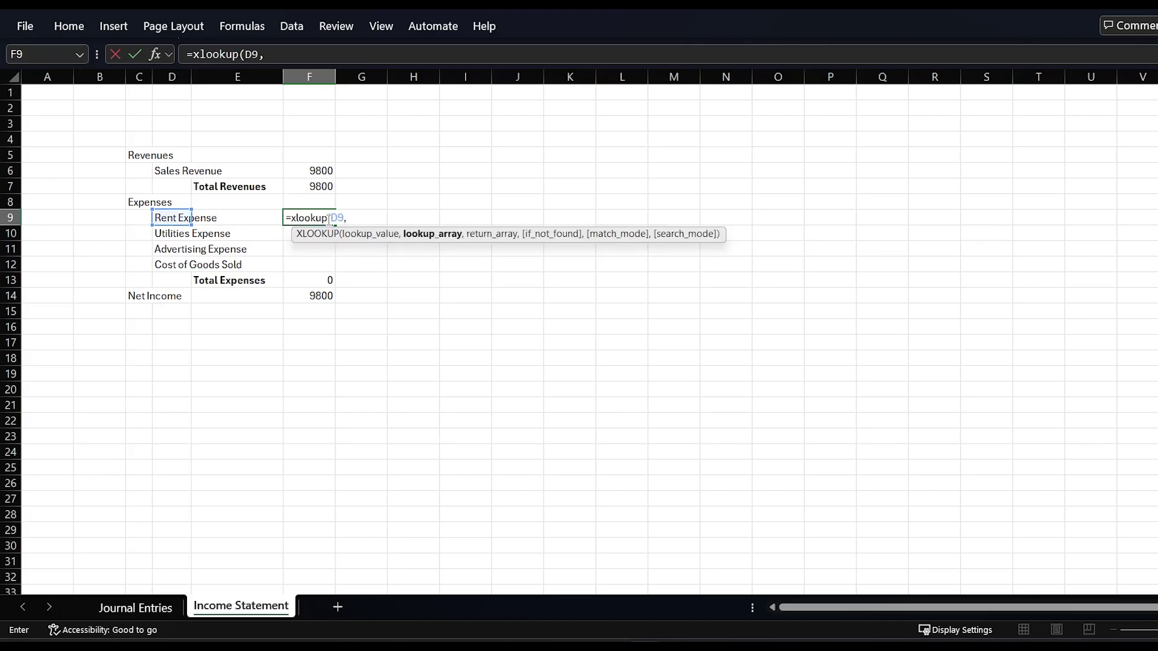
pyautogui.click(135, 607)
pyautogui.click(515, 114)
pyautogui.moveTo(514, 114); pyautogui.dragTo(515, 223)
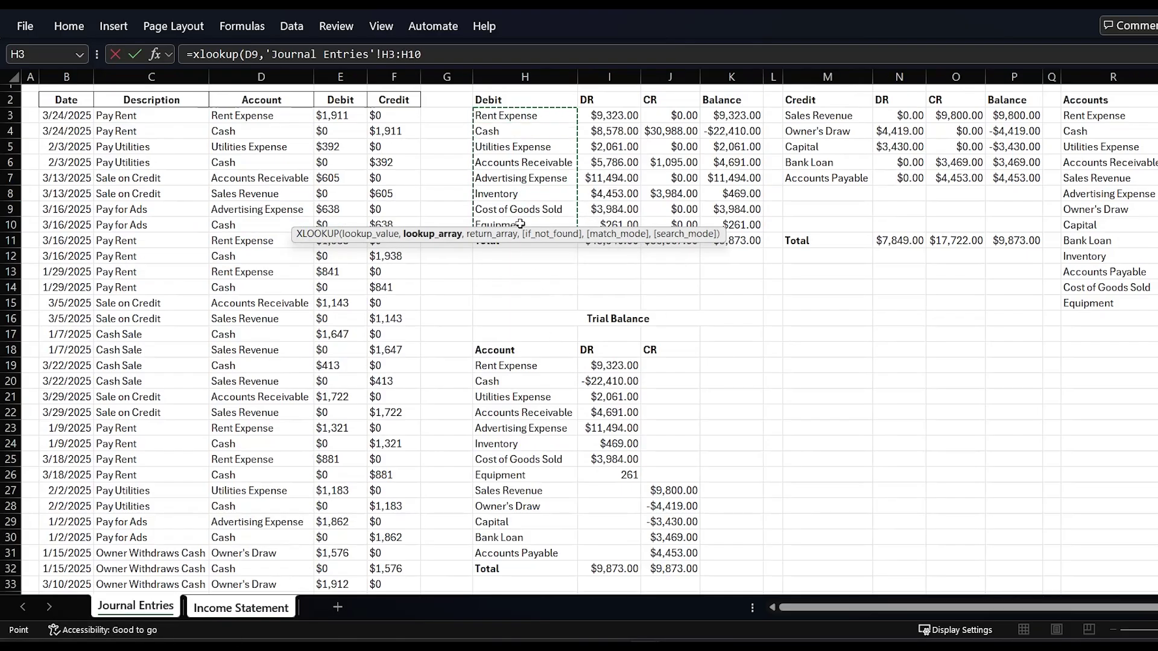
pyautogui.press('F4')
pyautogui.write(',')
pyautogui.moveTo(732, 115); pyautogui.dragTo(743, 224)
pyautogui.press('F4')
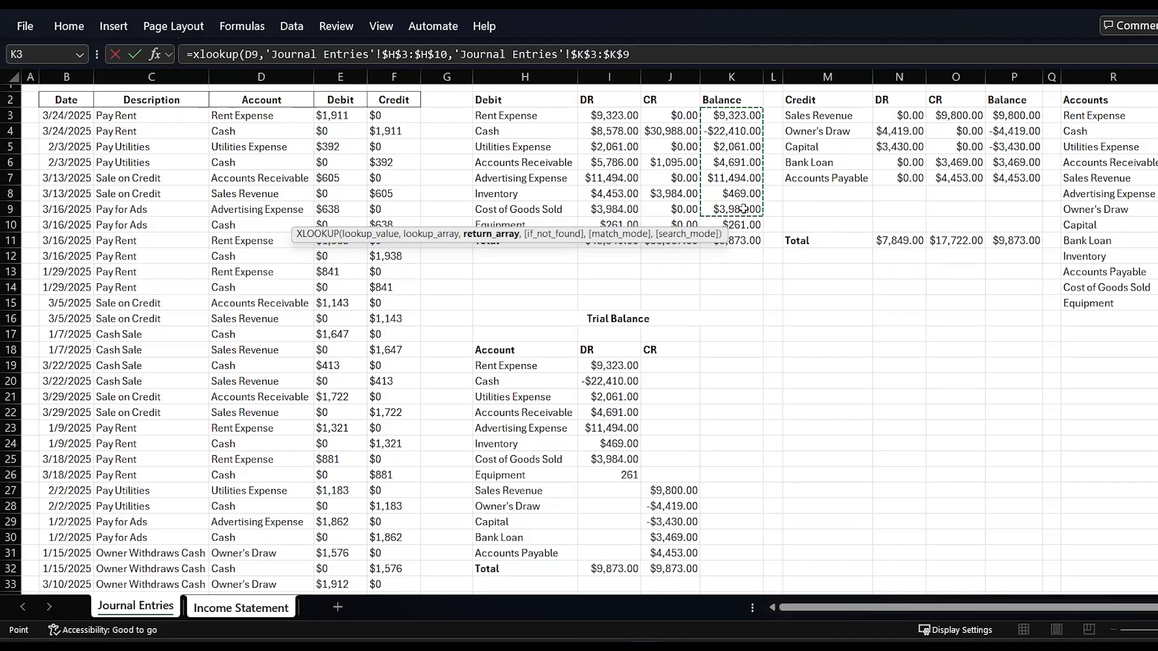
pyautogui.press('Return')
pyautogui.click(334, 219)
pyautogui.moveTo(336, 229); pyautogui.dragTo(335, 271)
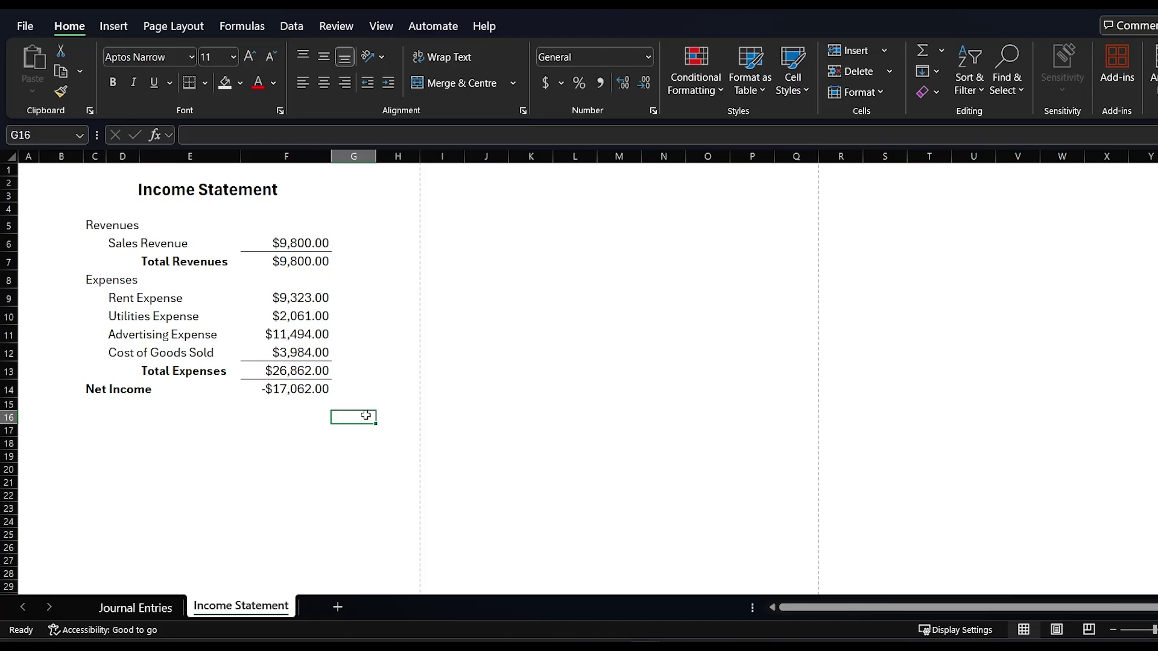
# Check the print preview of the formatted Income Statement and return to the worksheet.
pyautogui.hotkey('ctrl', 'p')
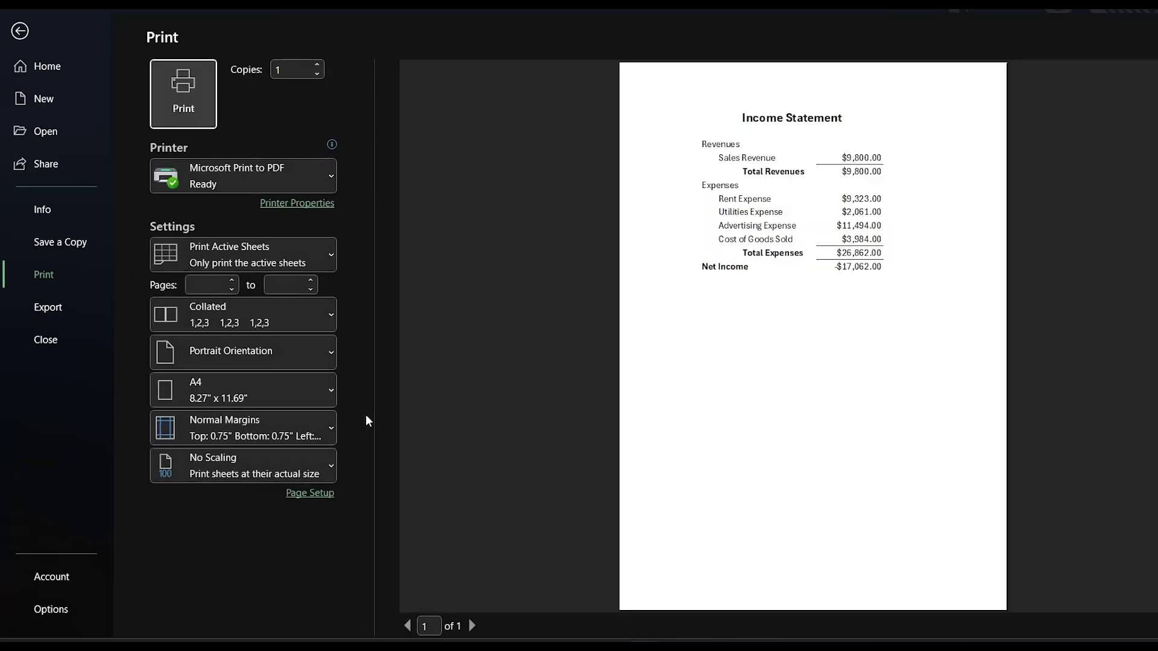
pyautogui.click(22, 29)
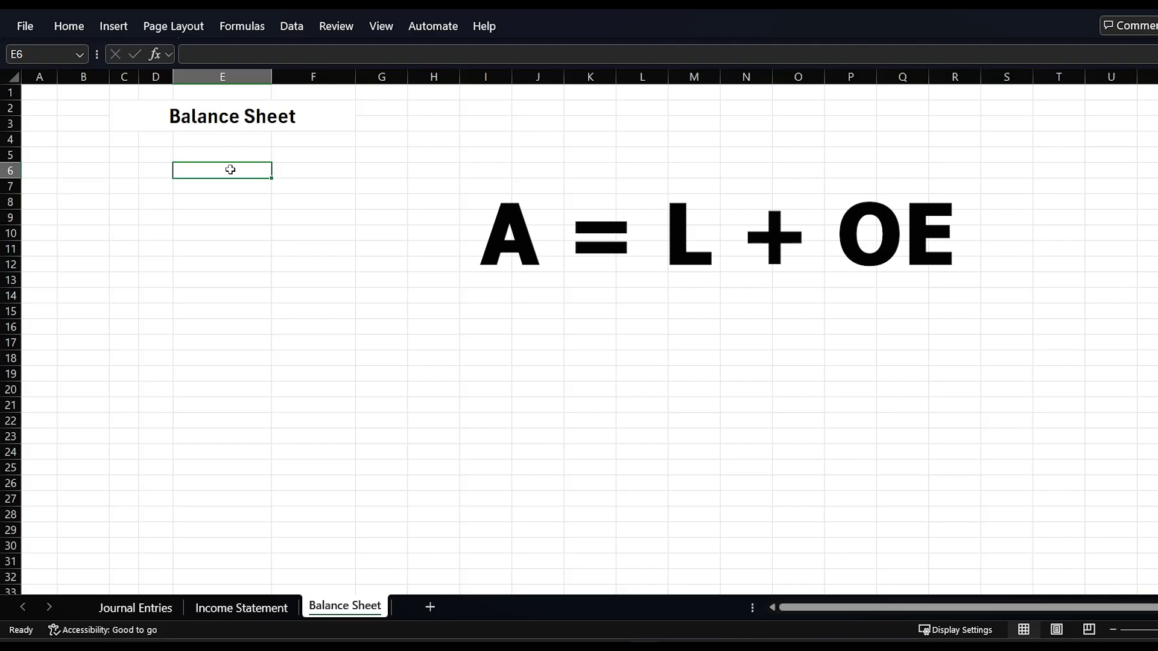
# Enter the section heading Assets in C4 of the Balance Sheet and move to D5 for its accounts.
pyautogui.click(134, 139)
pyautogui.write('A')
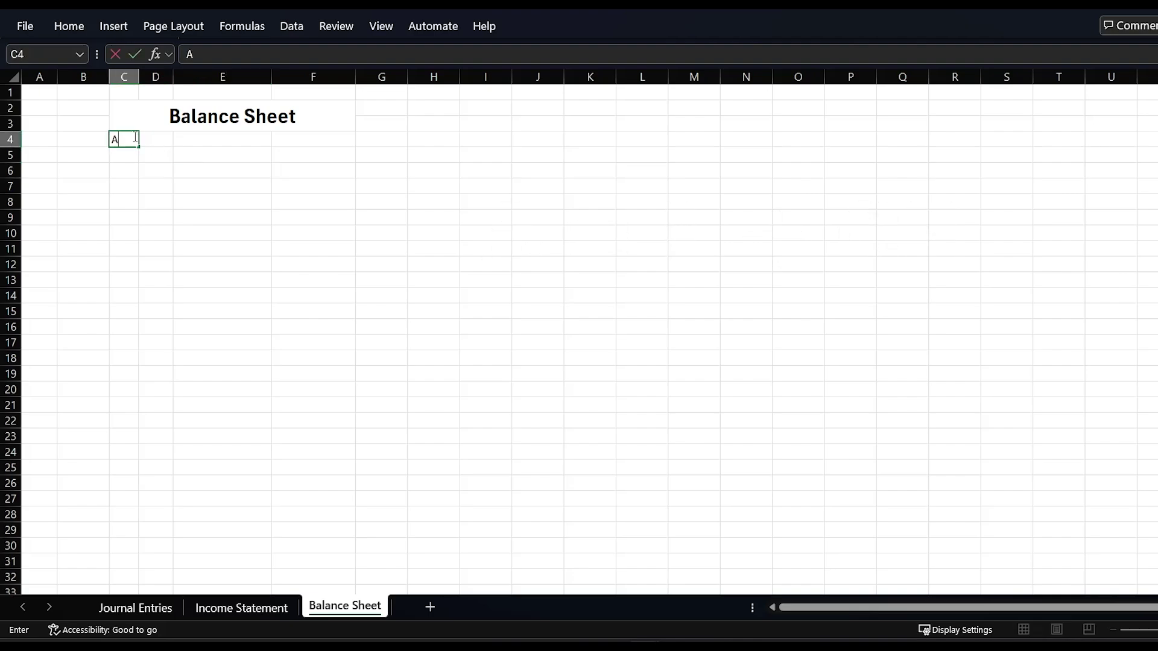
pyautogui.write('ssets')
pyautogui.press('Return')
pyautogui.press('Right')
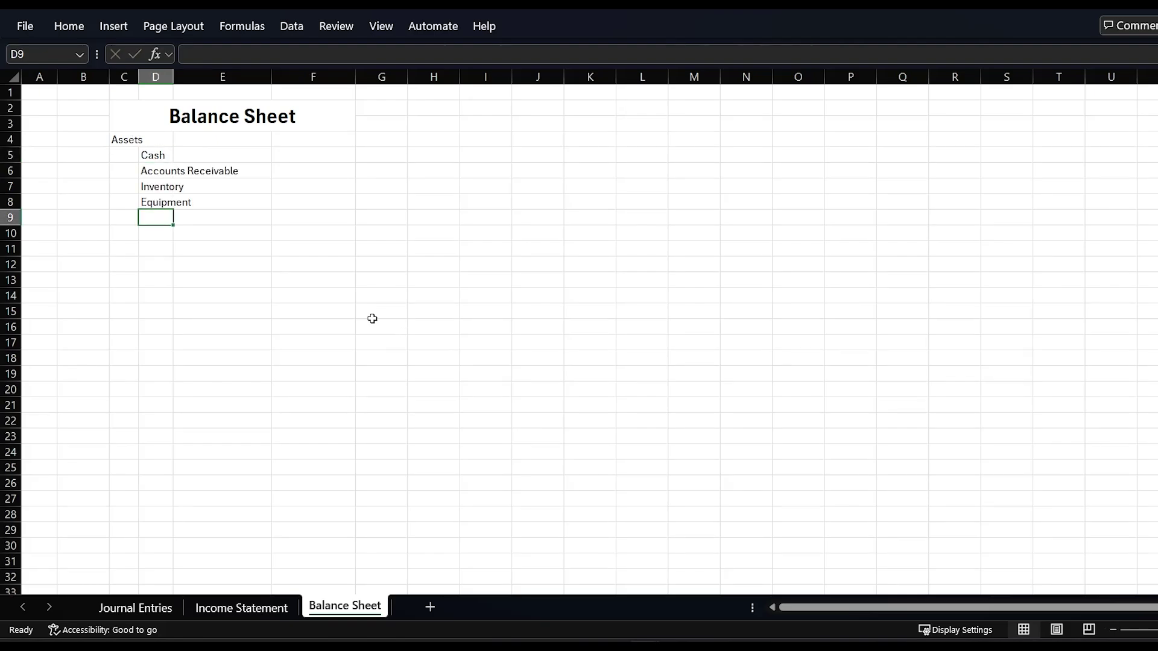
# Enter the label Total Assets in E9, one row below the Equipment line.
pyautogui.click(193, 220)
pyautogui.write('Total')
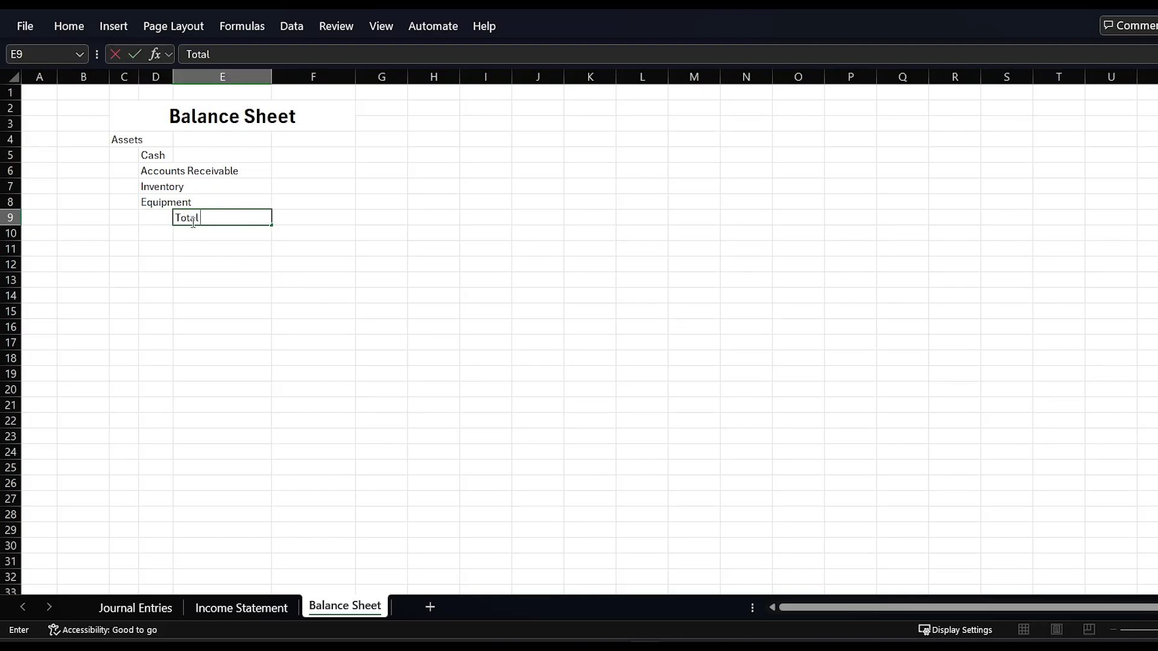
pyautogui.write(' Assets')
pyautogui.press('Tab')
# Total the assets in F9 with =SUM(F5:F8).
pyautogui.write('=su')
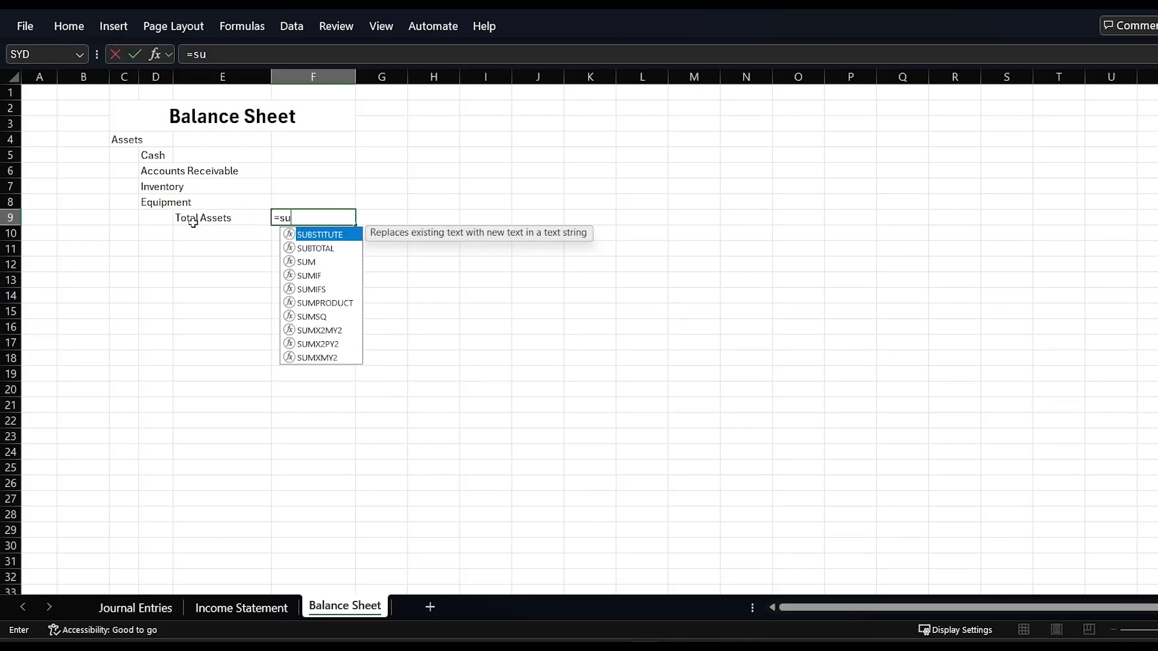
pyautogui.write('m(')
pyautogui.press('Up')
pyautogui.hotkey('shift', 'Up')
pyautogui.hotkey('shift', 'Up')
pyautogui.hotkey('shift', 'Up')
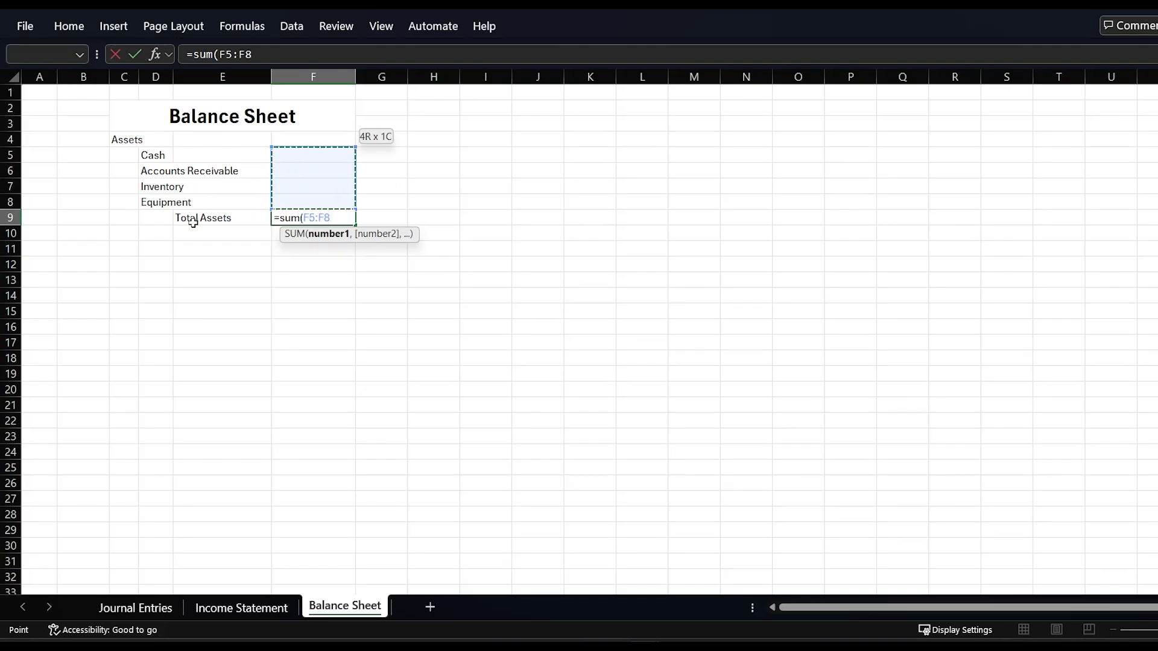
pyautogui.write(')')
pyautogui.press('Return')
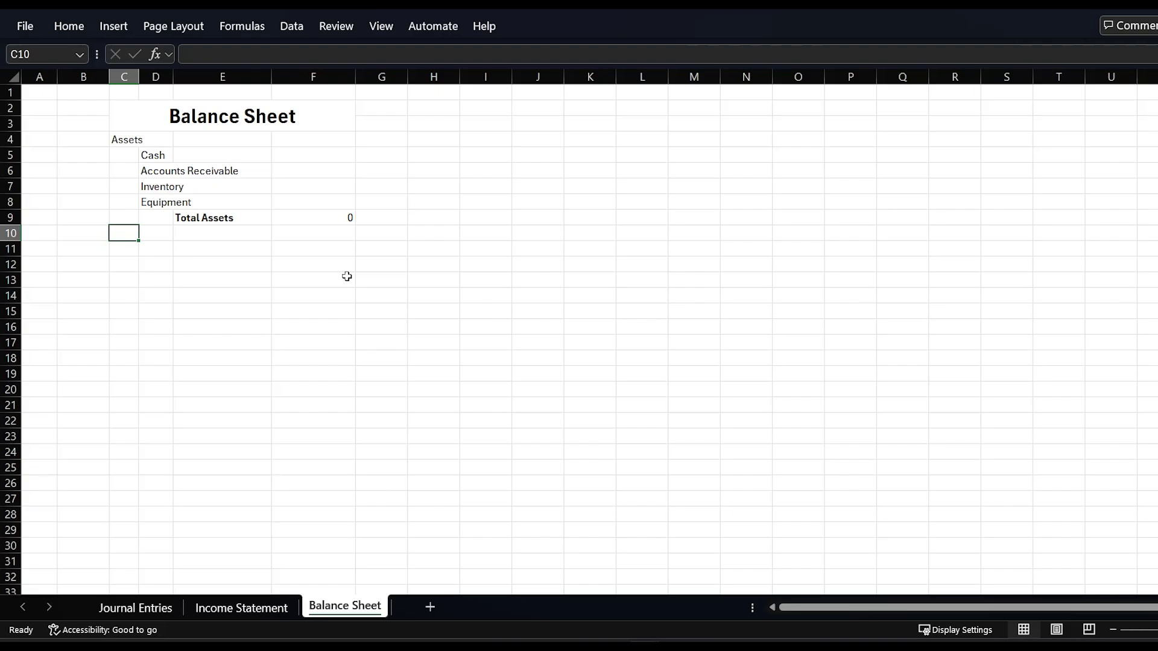
# Enter the section headings Liabilities in C10 and Total Equity in C14 of the Balance Sheet.
pyautogui.write('Liabilities')
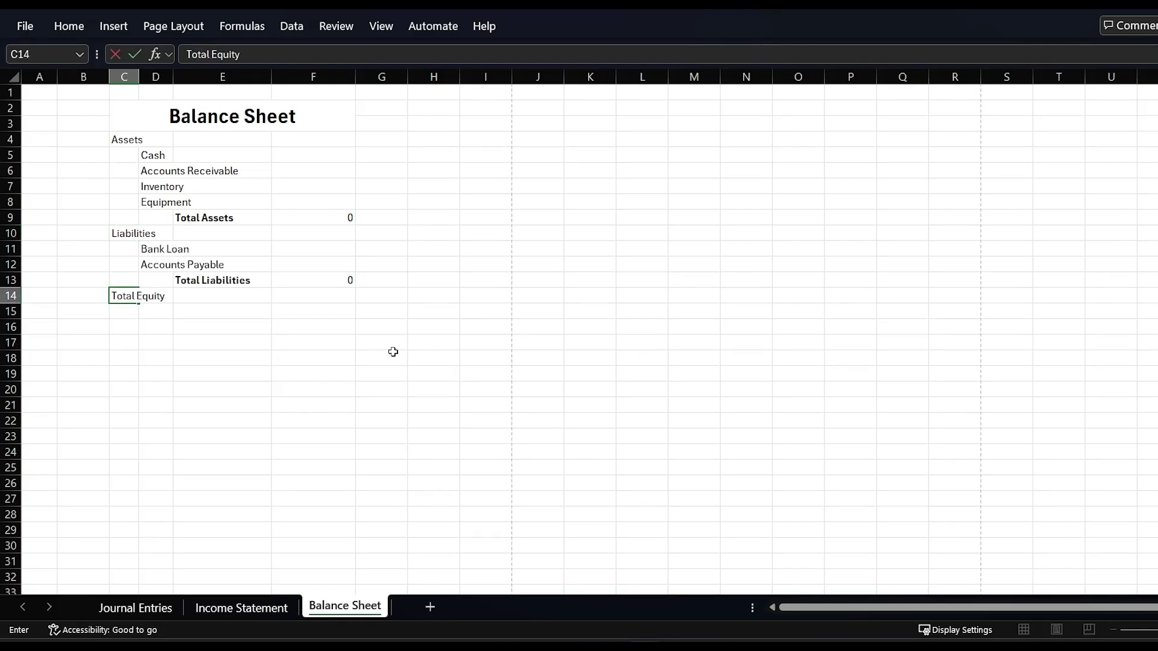
pyautogui.click(393, 356)
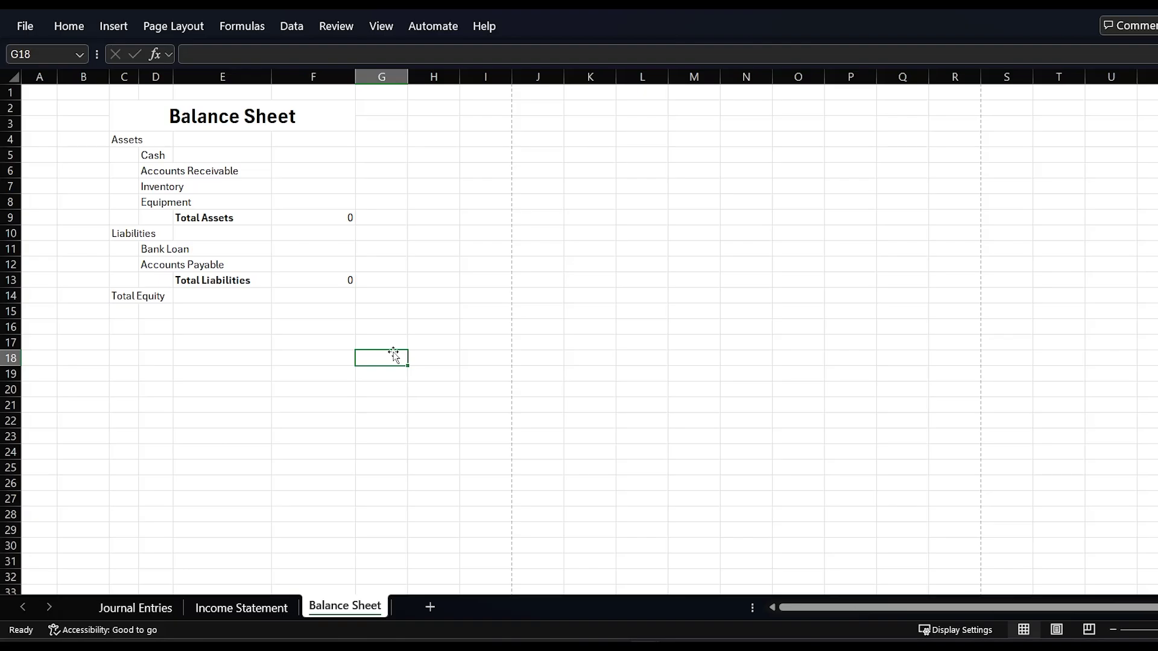
# Link D15 under Total Equity to the Capital account name with ='Journal Entries'!H29.
pyautogui.click(163, 311)
pyautogui.write('=')
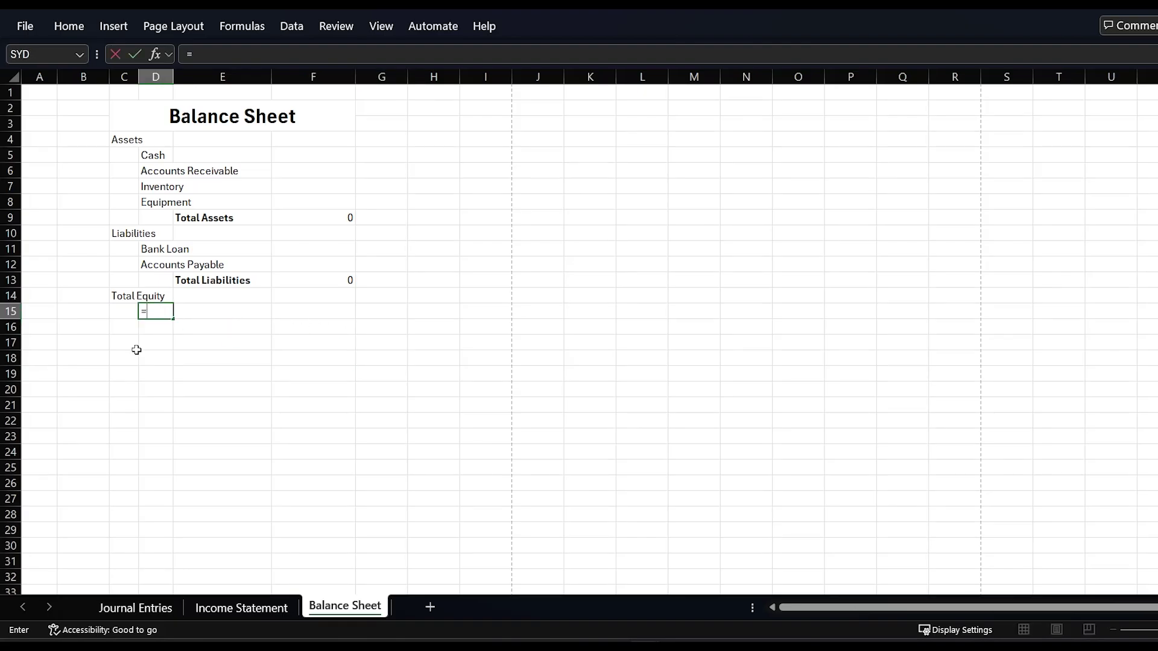
pyautogui.click(137, 606)
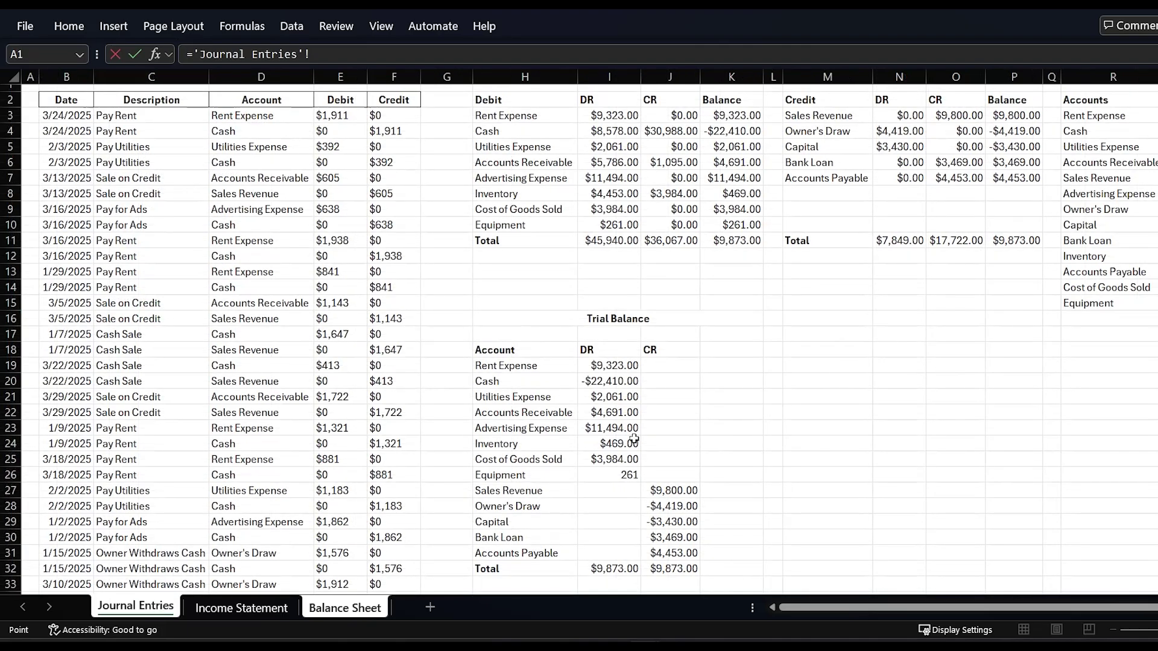
pyautogui.click(499, 522)
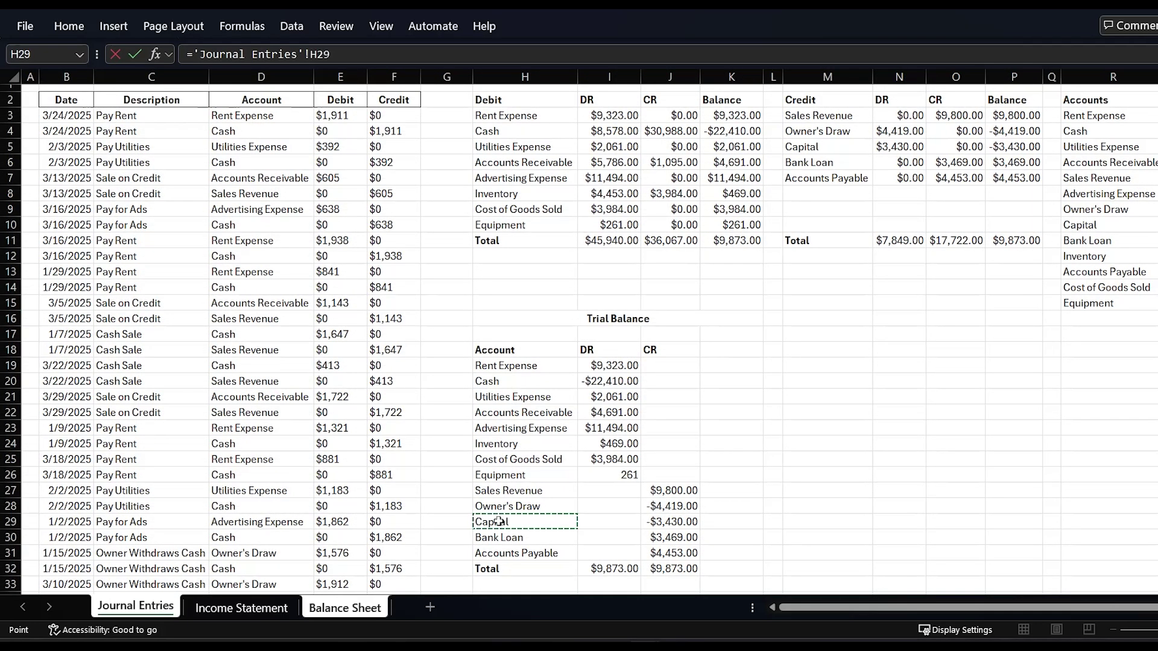
pyautogui.press('Return')
# Link D16 to the Owner's Draw account name in the Journal Entries trial balance, and enter Retained Earnings in D17.
pyautogui.write('=')
pyautogui.click(136, 606)
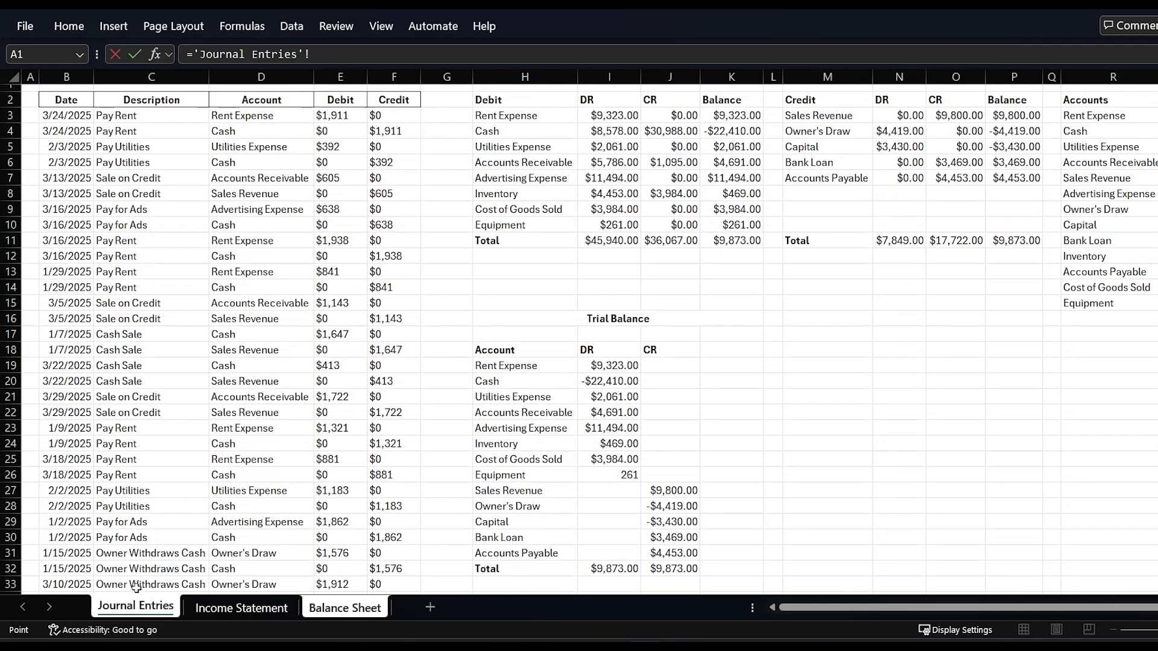
pyautogui.click(493, 507)
pyautogui.press('Return')
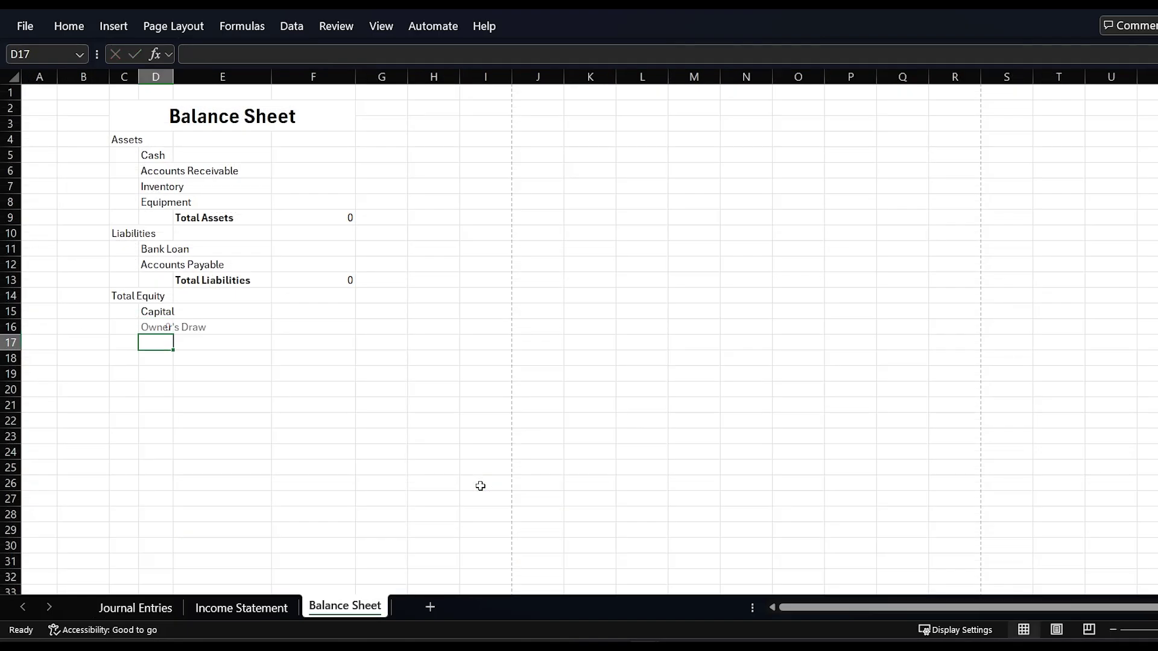
pyautogui.write('Retained Earnings')
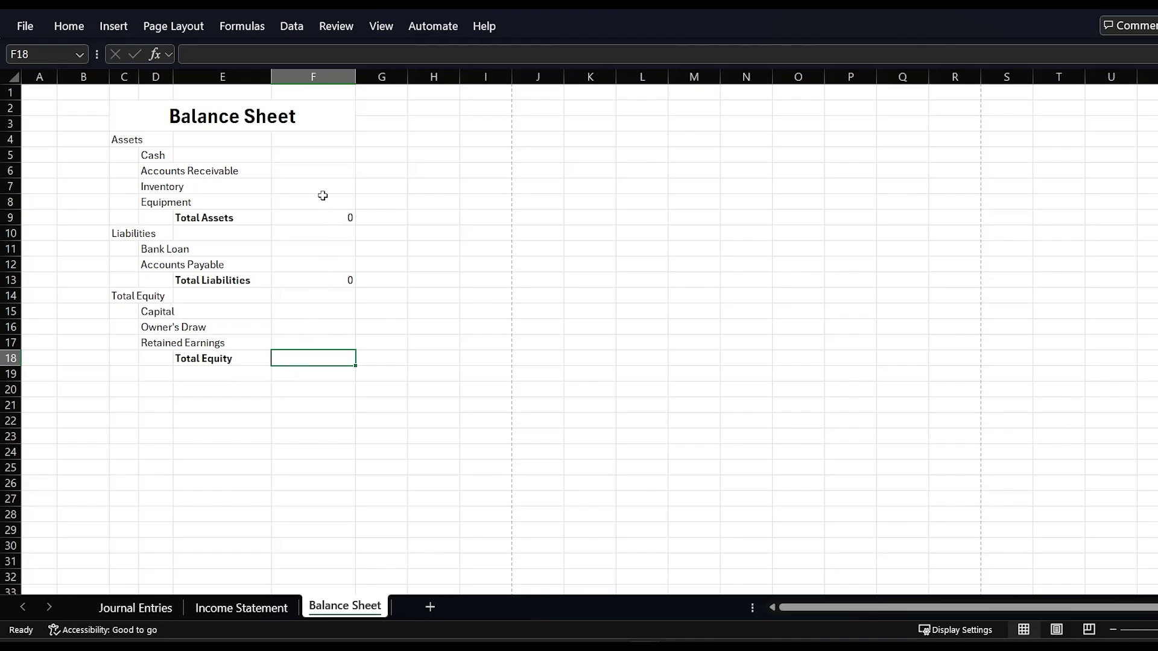
# Look up the Cash balance in F5 with =XLOOKUP(D5,'Journal Entries'!$H$19:$H$31,'Journal Entries'!$I$19:$I$31) and fill the formula down to F8.
pyautogui.click(325, 158)
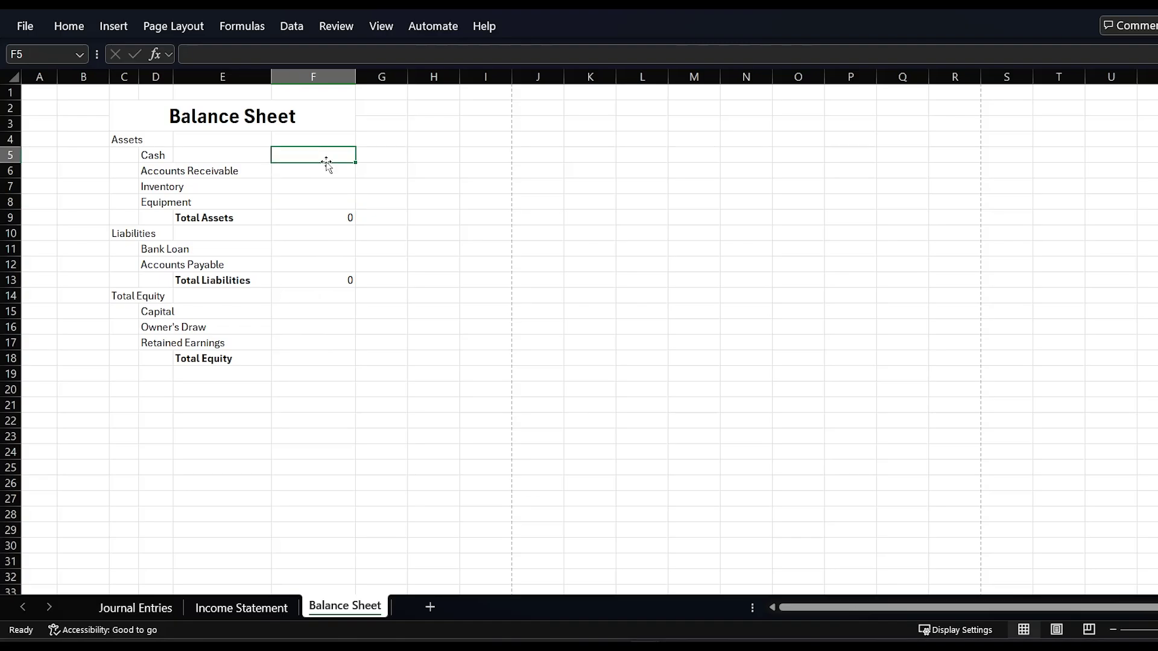
pyautogui.write('=xlookup(')
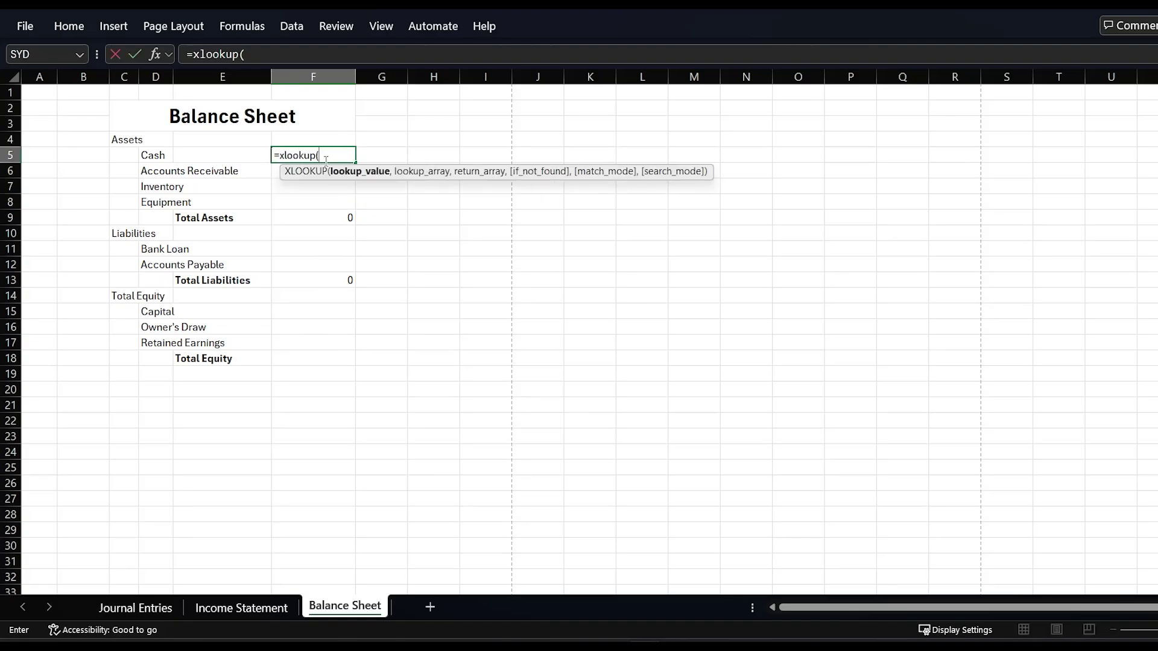
pyautogui.click(145, 154)
pyautogui.write(',')
pyautogui.click(136, 607)
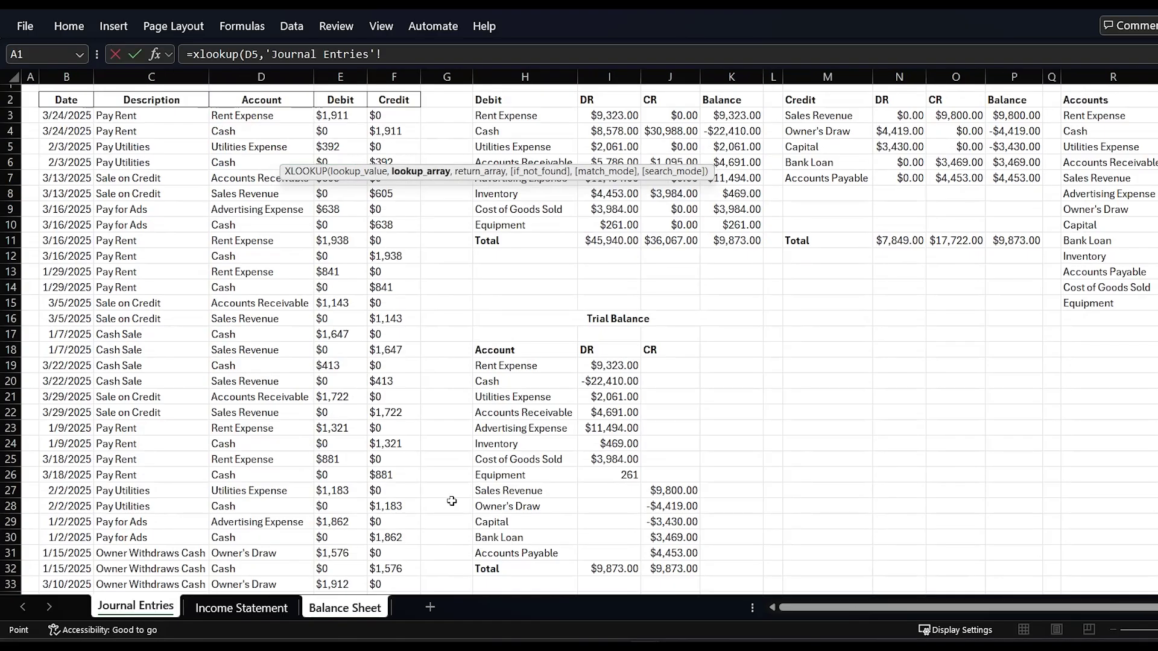
pyautogui.click(500, 366)
pyautogui.moveTo(500, 372); pyautogui.dragTo(506, 553)
pyautogui.press('F4')
pyautogui.write(',')
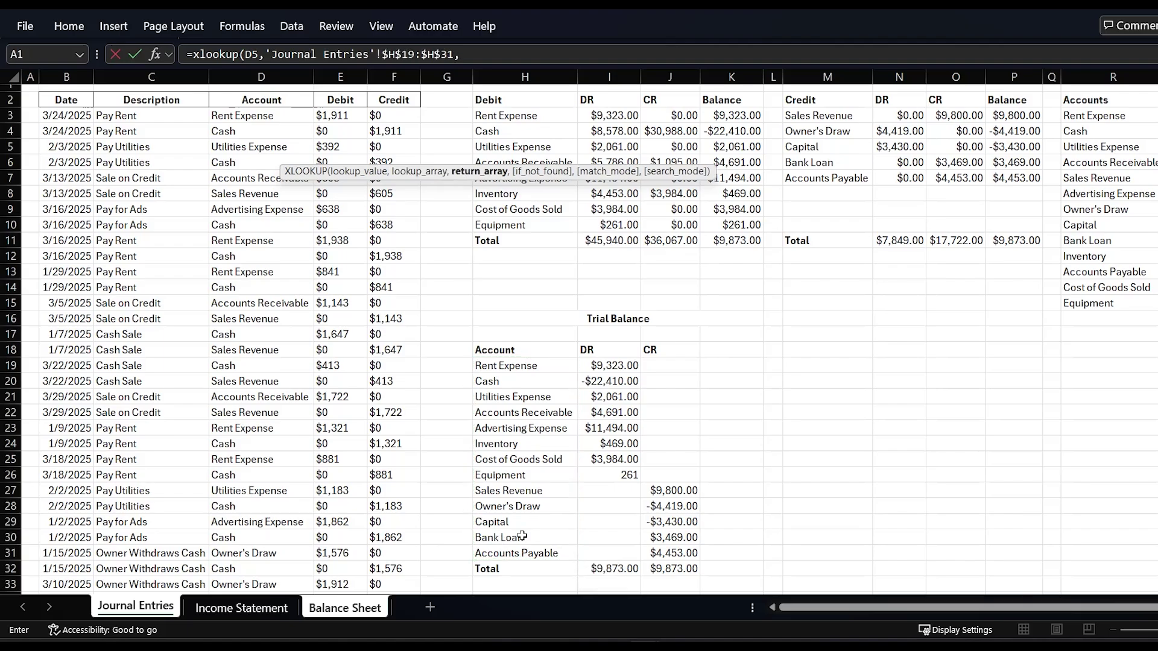
pyautogui.moveTo(595, 366); pyautogui.dragTo(615, 550)
pyautogui.press('F4')
pyautogui.write(')')
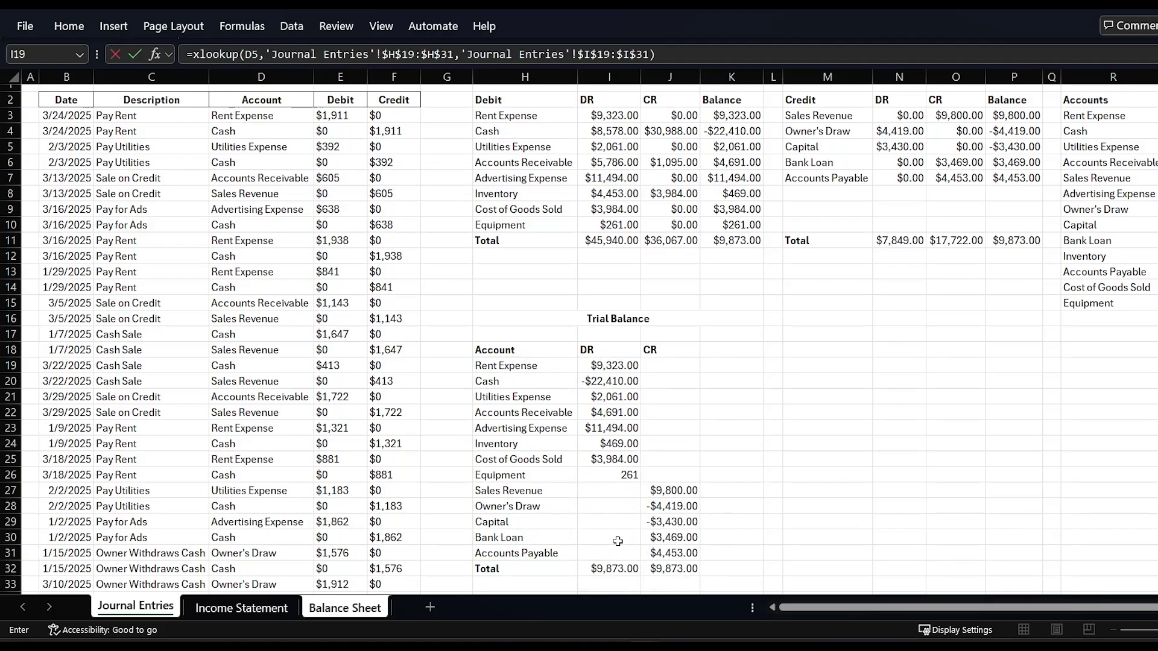
pyautogui.press('Return')
pyautogui.click(349, 158)
pyautogui.moveTo(355, 163); pyautogui.dragTo(355, 208)
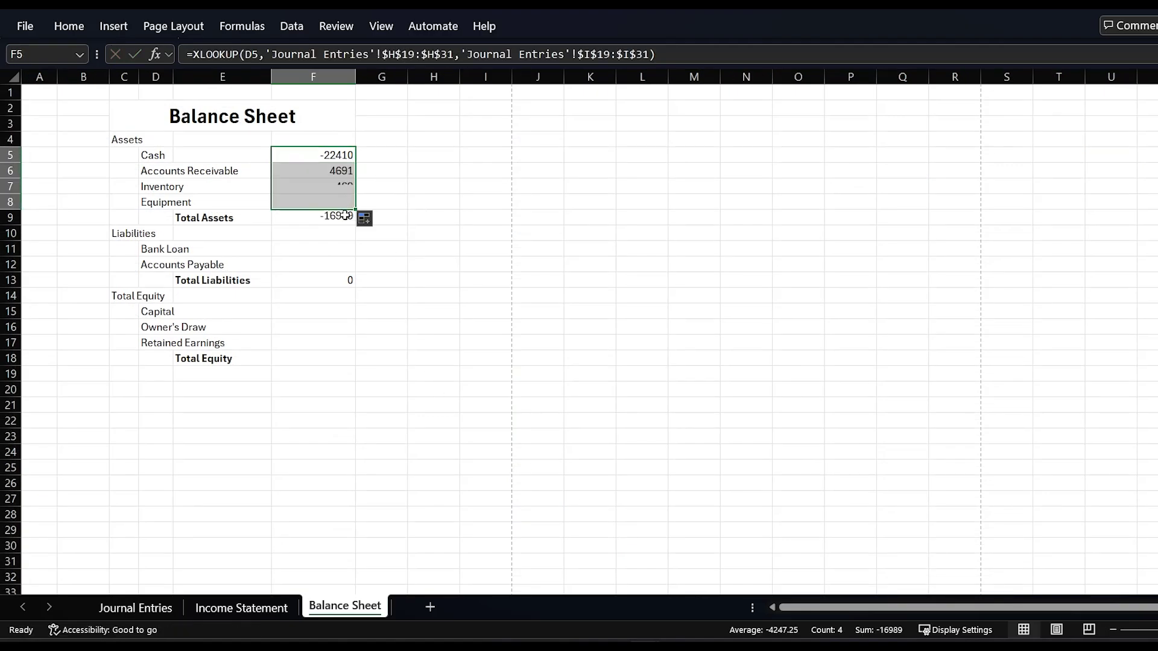
# Look up the Bank Loan balance in F11 with =XLOOKUP(D11,'Journal Entries'!$H$19:$H$31,'Journal Entries'!$J$19:$J$31) and fill the formula down to F12.
pyautogui.click(325, 244)
pyautogui.write('=xlookup')
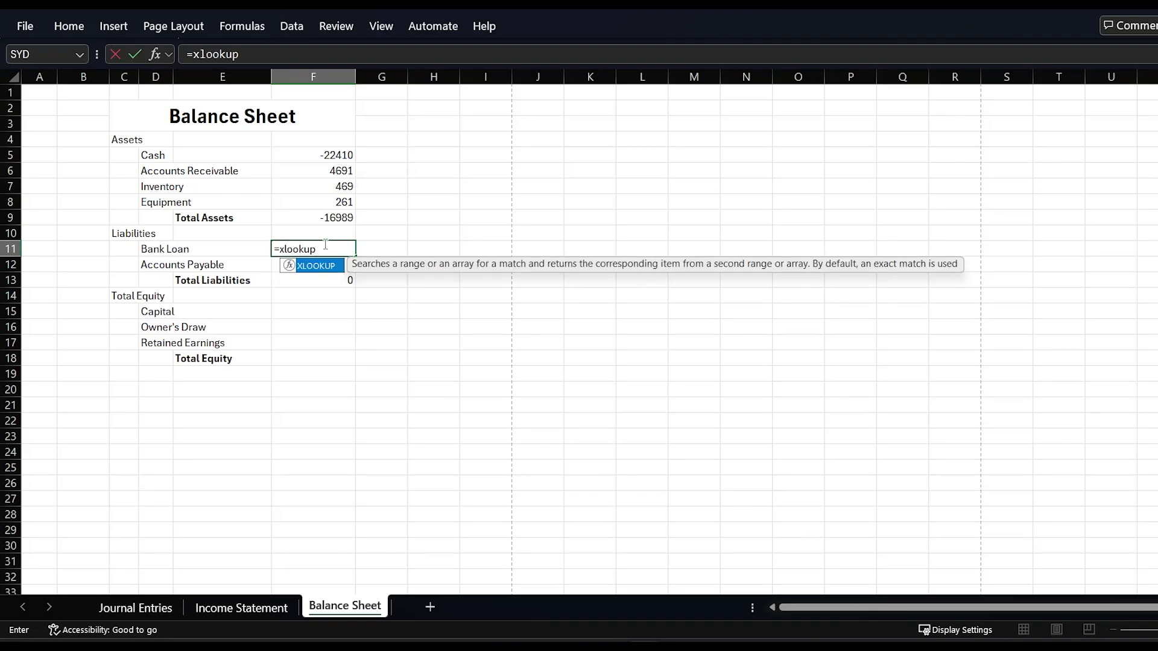
pyautogui.write('(')
pyautogui.click(158, 249)
pyautogui.write(',')
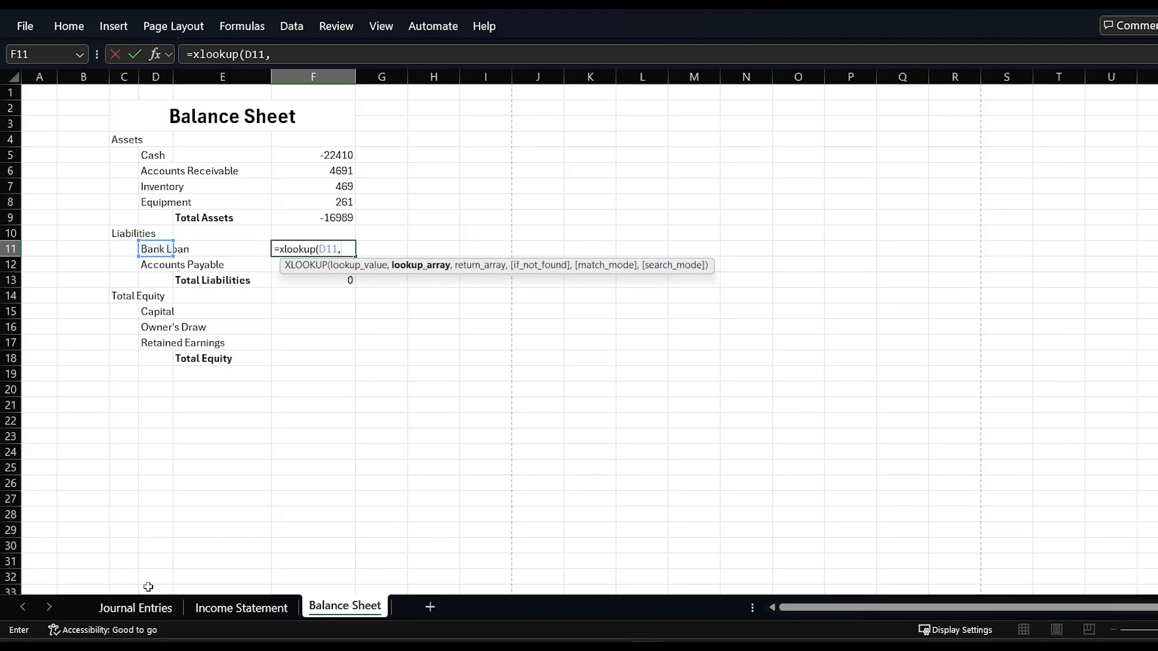
pyautogui.click(136, 607)
pyautogui.moveTo(535, 365); pyautogui.dragTo(537, 550)
pyautogui.press('F4')
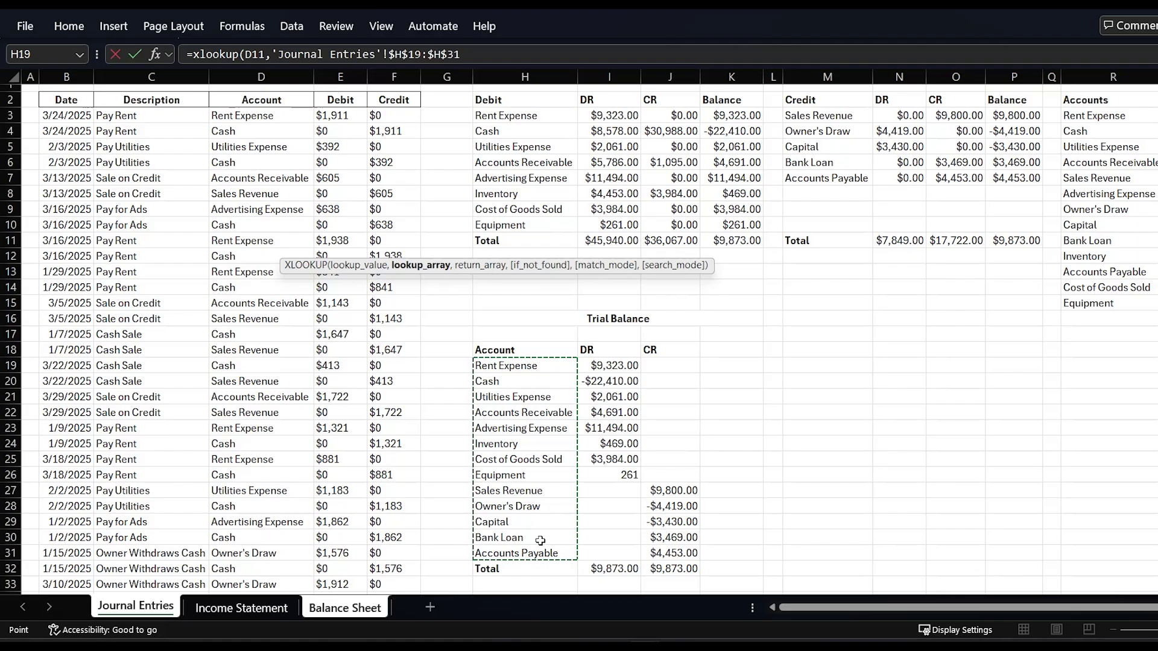
pyautogui.write(',')
pyautogui.moveTo(668, 362); pyautogui.dragTo(672, 554)
pyautogui.press('F4')
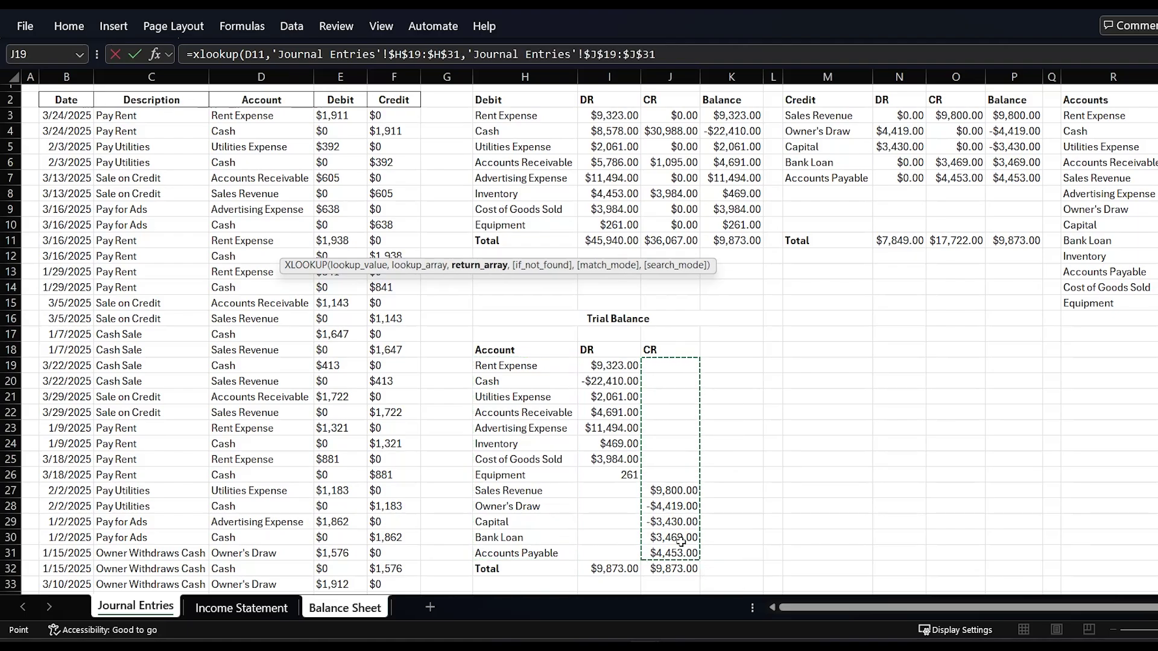
pyautogui.press('Return')
pyautogui.click(350, 251)
pyautogui.moveTo(350, 251); pyautogui.dragTo(350, 265)
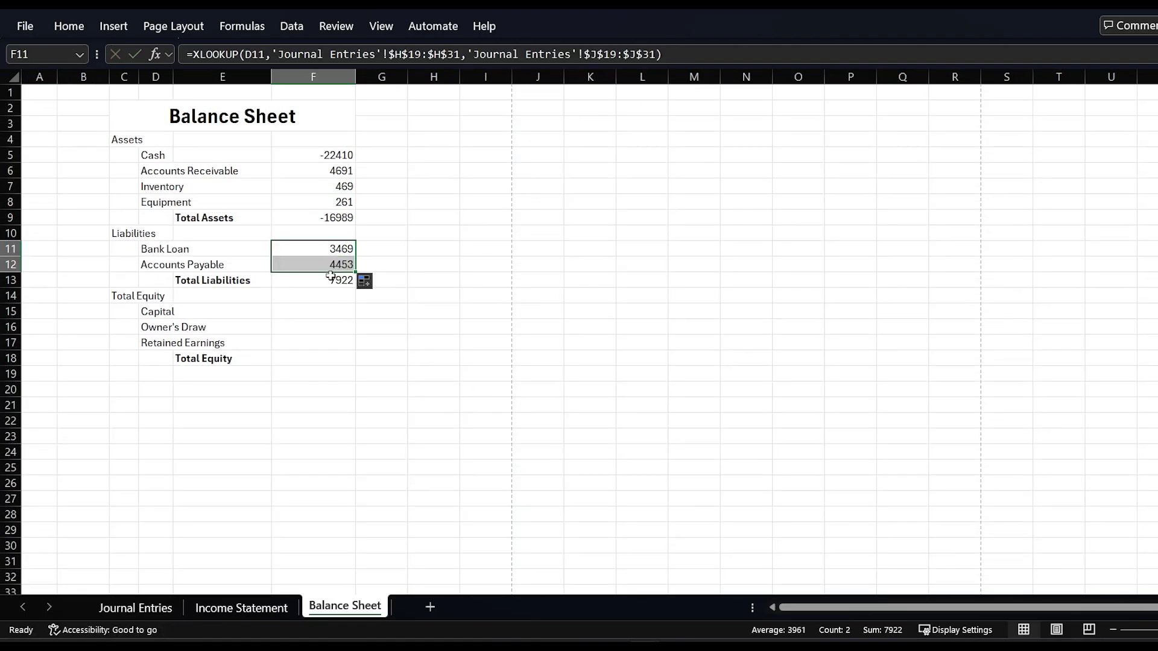
# Copy the liability lookup formulas from F11:F12 to the Capital and Owner's Draw cells F15:F16.
pyautogui.hotkey('ctrl', 'c')
pyautogui.click(319, 321)
pyautogui.hotkey('ctrl', 'v')
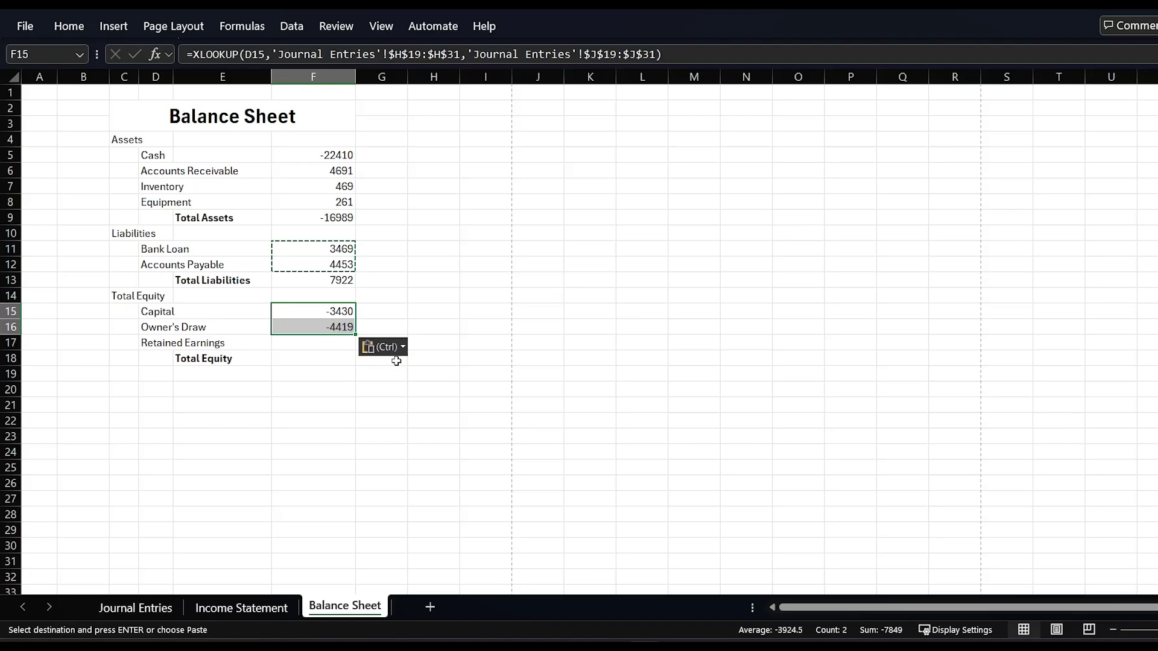
# Total the equity section in F18 with =SUM(F15:F17).
pyautogui.click(308, 358)
pyautogui.write('=sum(')
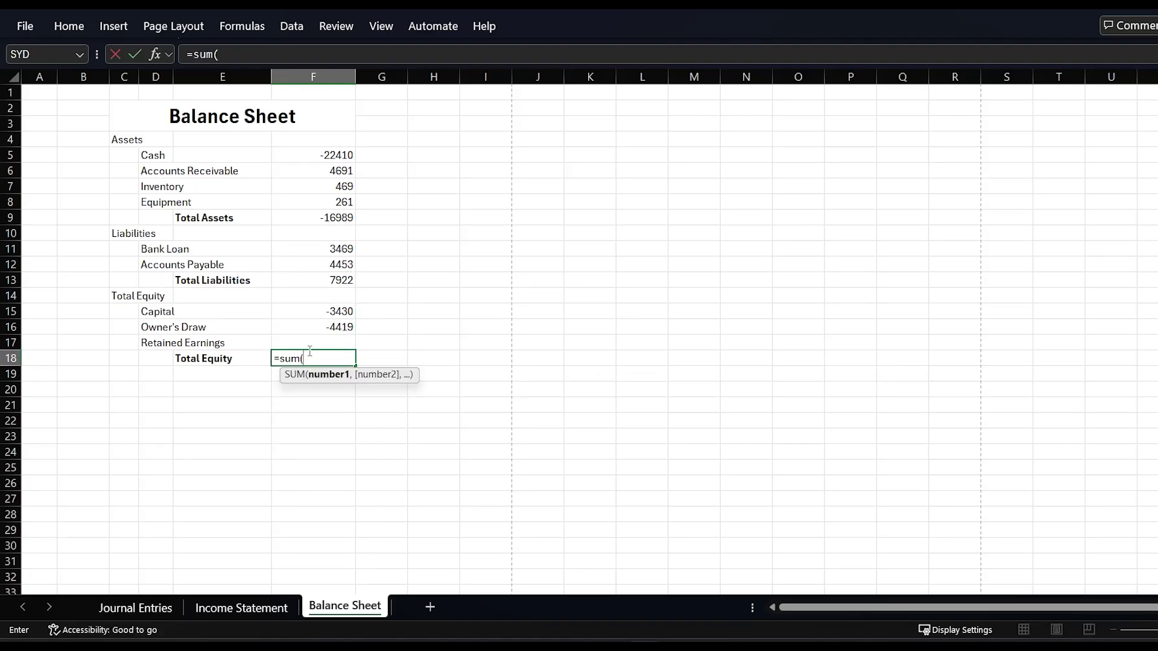
pyautogui.moveTo(310, 327)
pyautogui.mouseDown()
pyautogui.moveTo(309, 351)
pyautogui.moveTo(311, 312)
pyautogui.mouseUp()
pyautogui.press('Return')
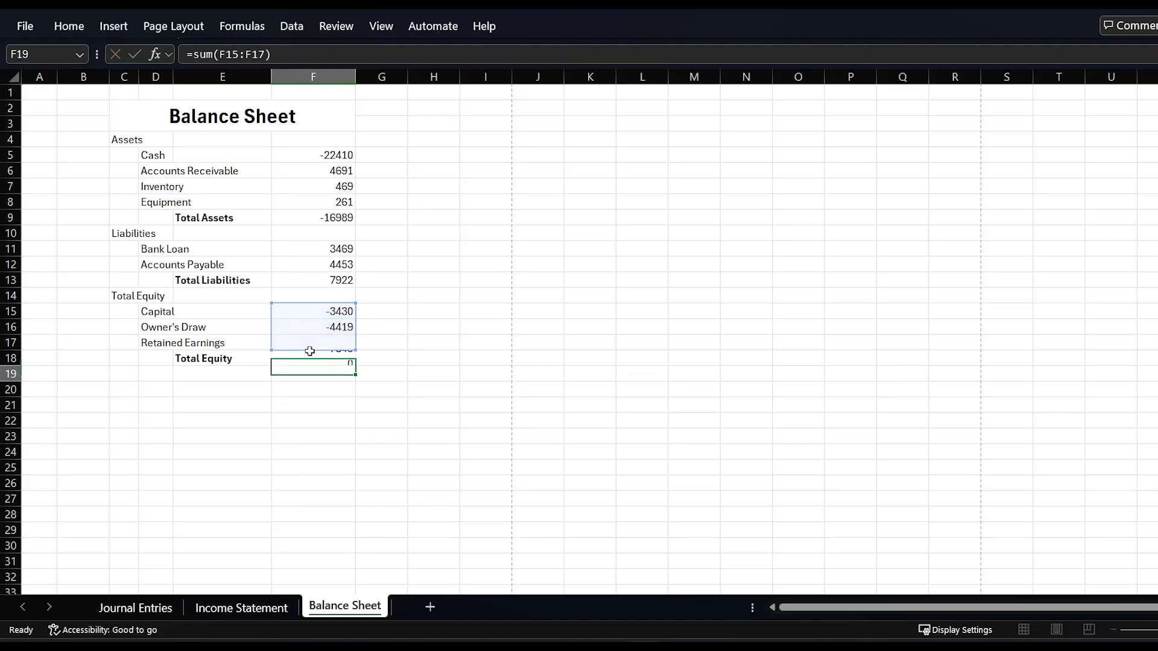
pyautogui.click(430, 331)
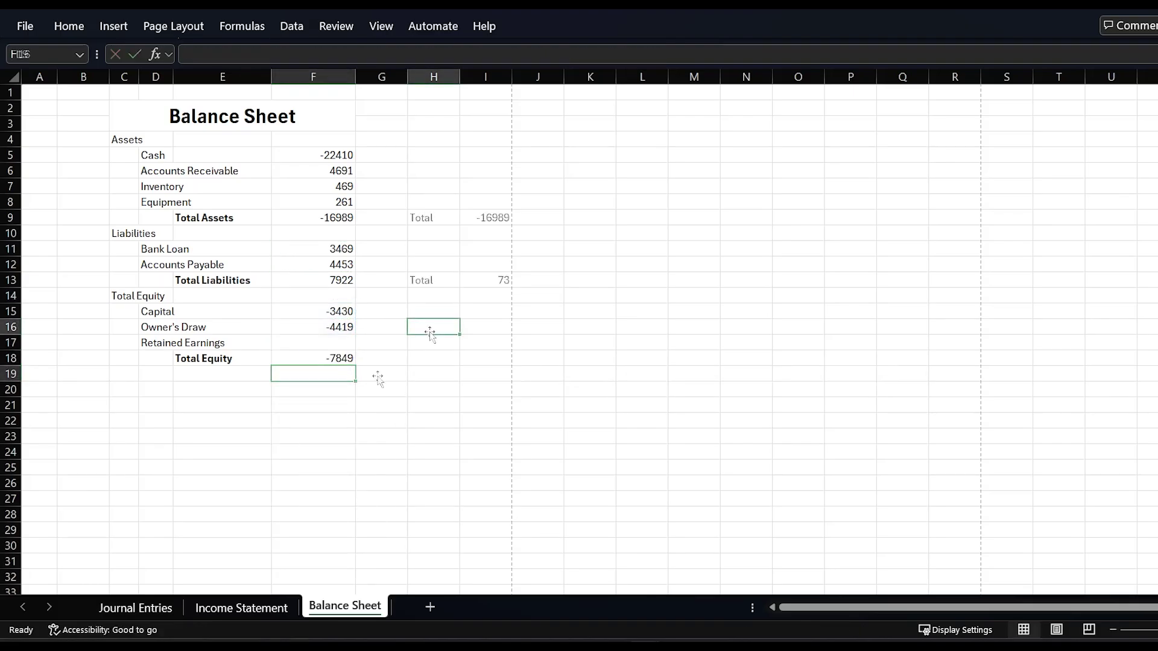
# Link Retained Earnings in F17 to the net income with ='Income Statement'!F14.
pyautogui.click(341, 342)
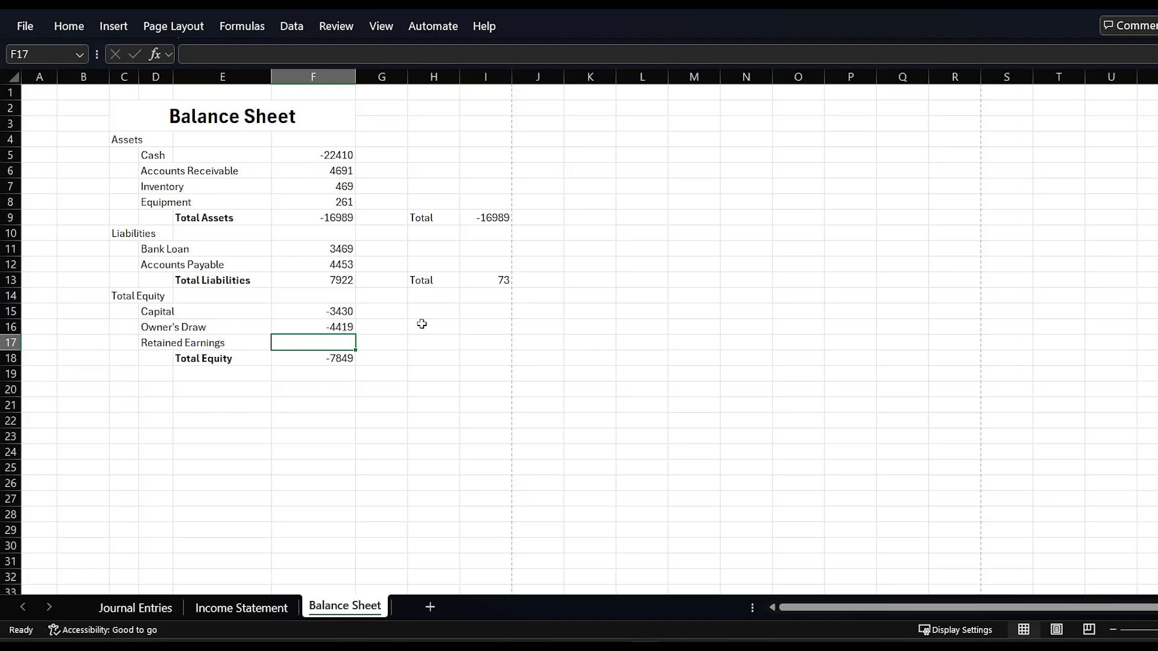
pyautogui.write('=')
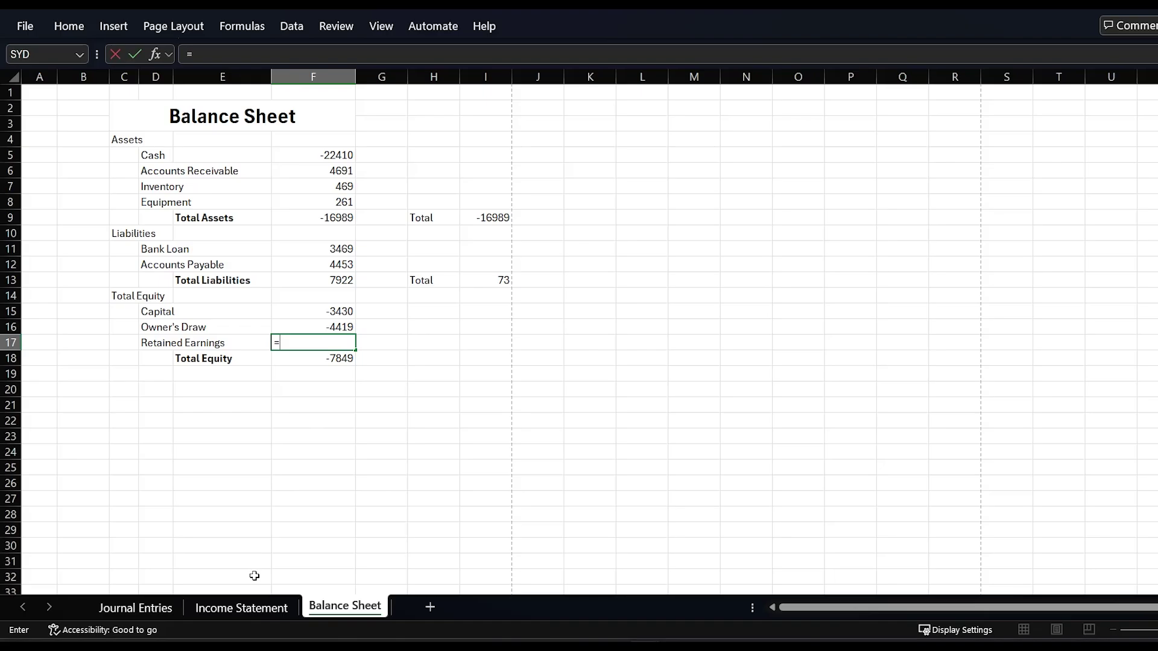
pyautogui.click(242, 606)
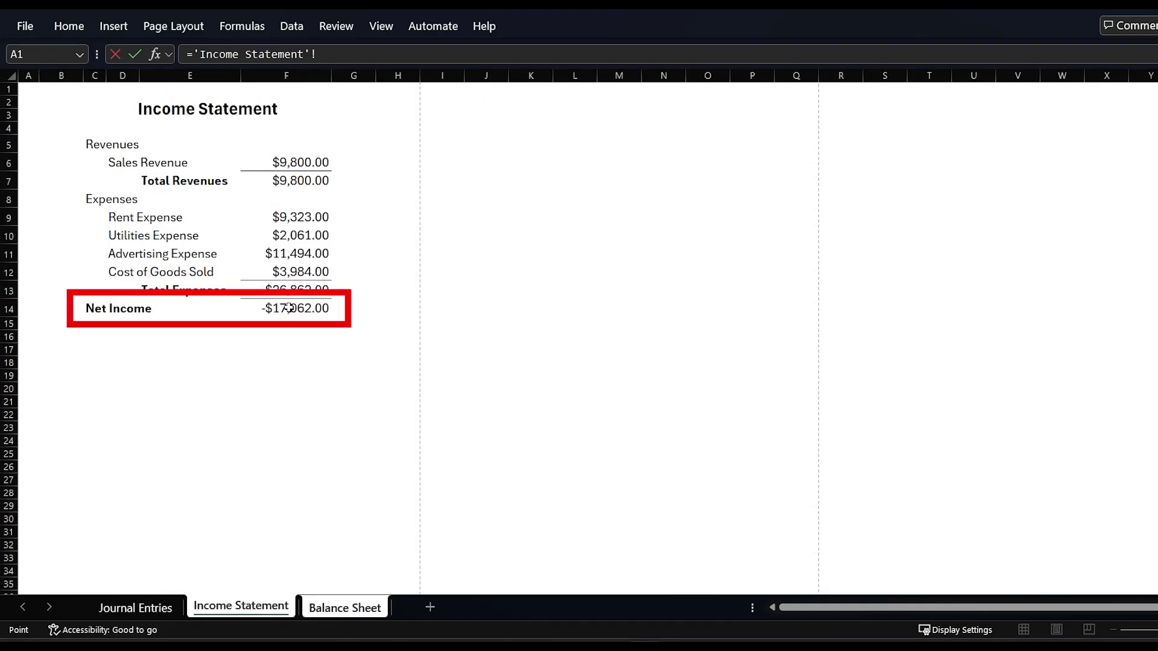
pyautogui.click(290, 308)
pyautogui.press('Return')
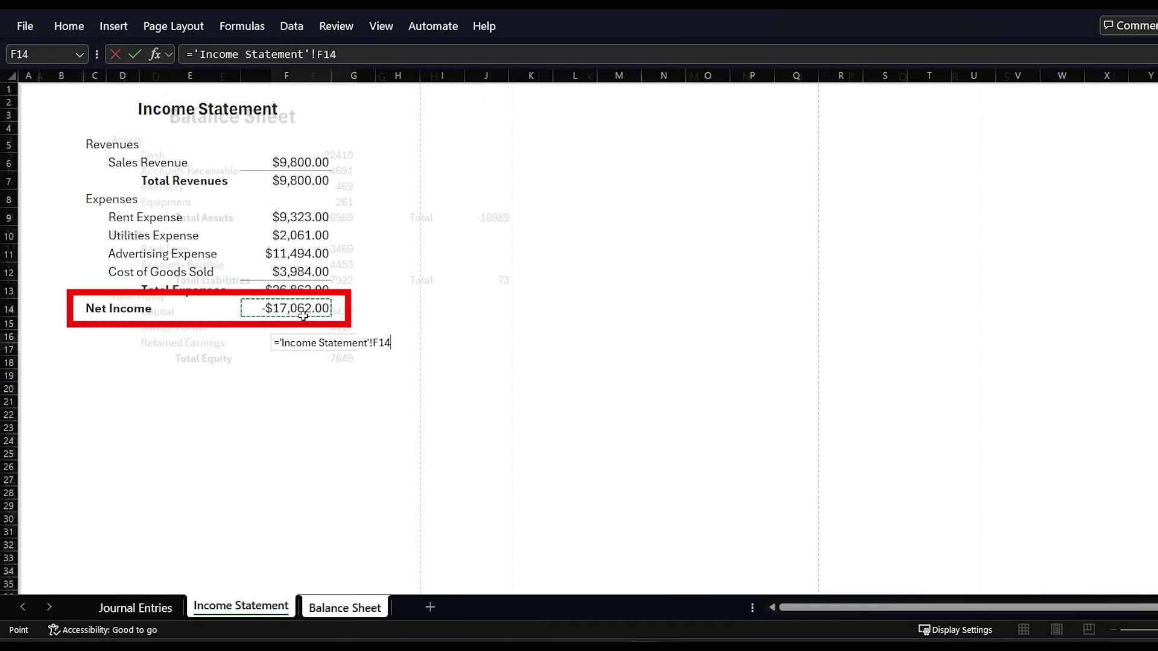
# Compare the total assets check in I9 with the liabilities and equity check in I13.
pyautogui.moveTo(490, 217); pyautogui.dragTo(486, 280)
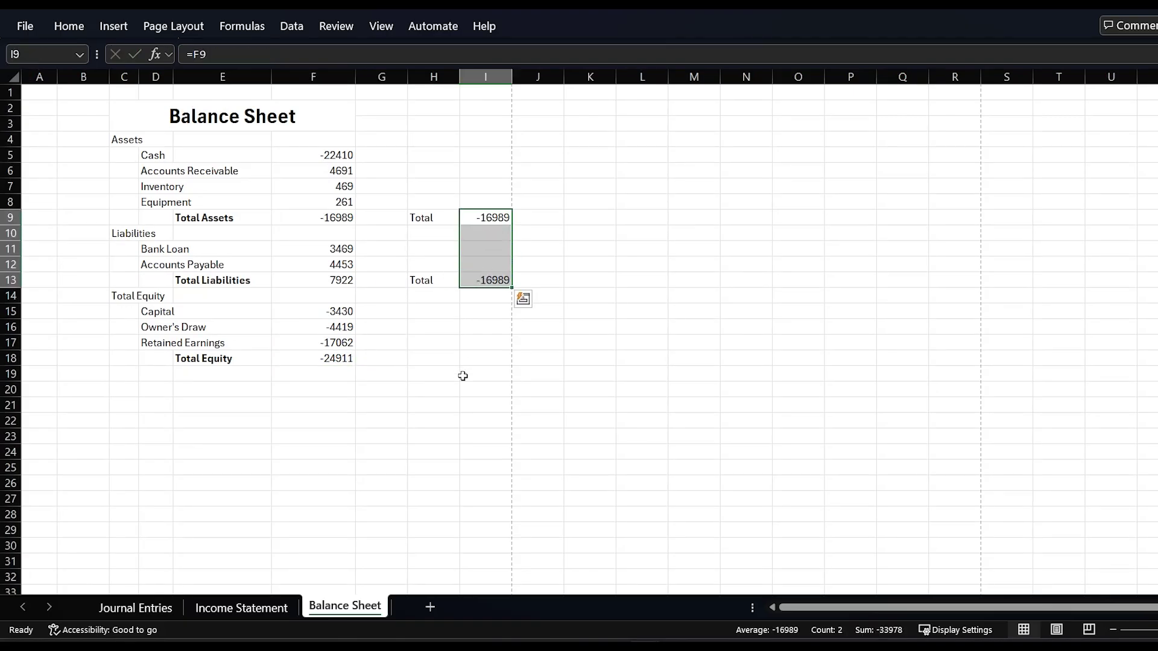
pyautogui.click(463, 375)
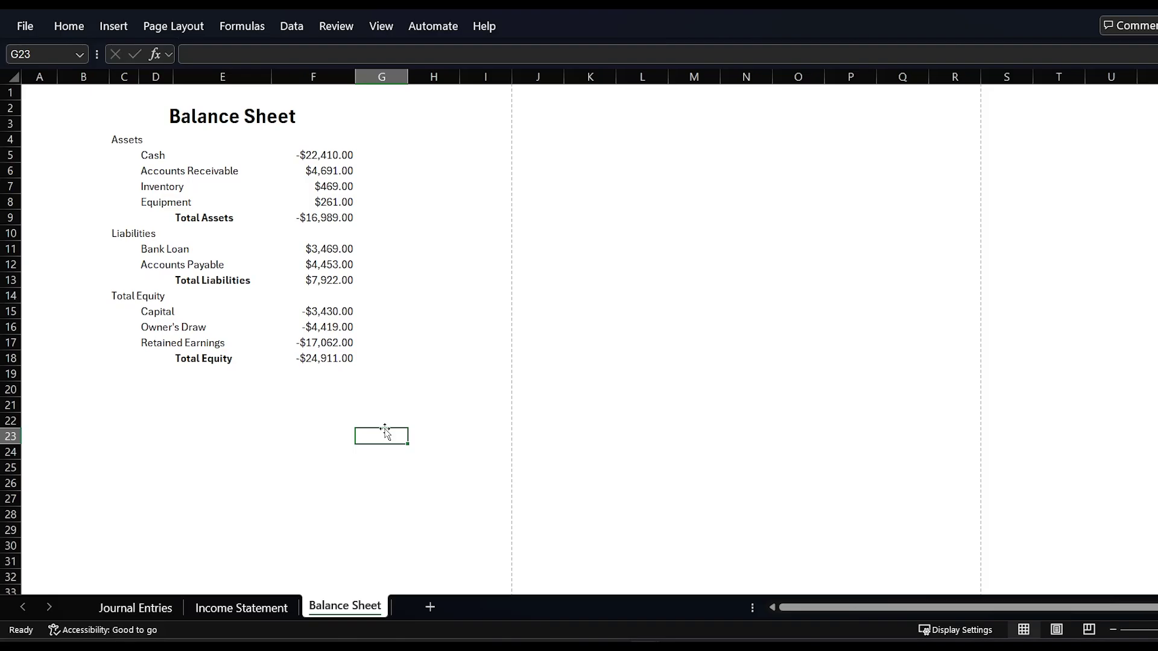
# Check the print preview of the Balance Sheet and return to the worksheet.
pyautogui.hotkey('ctrl', 'p')
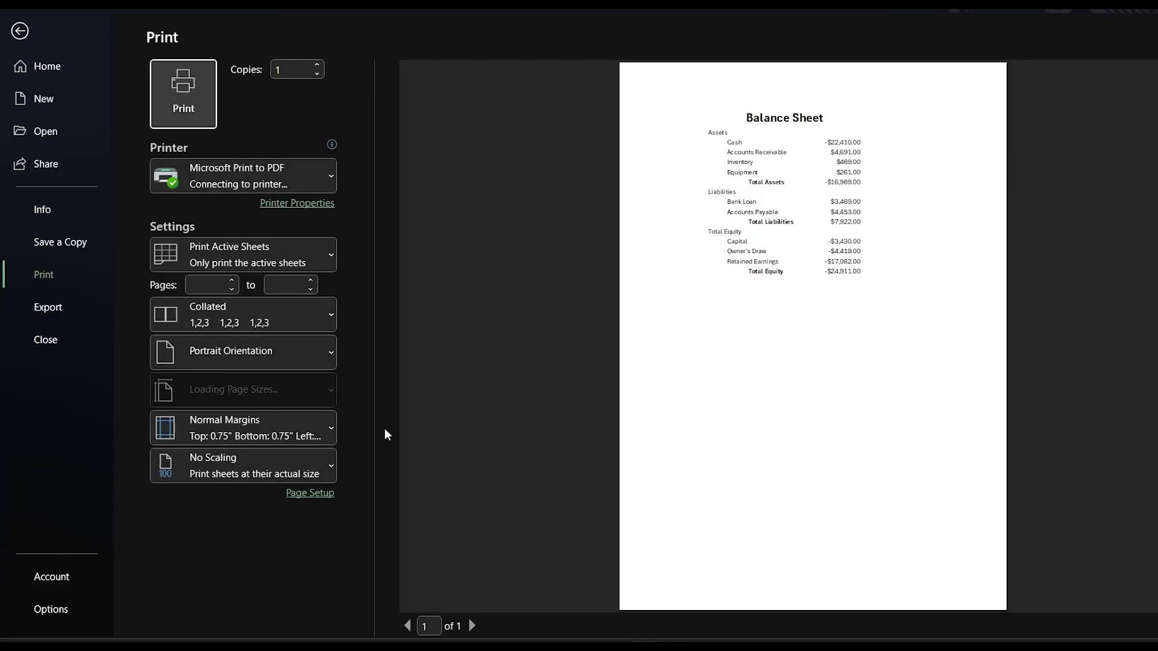
pyautogui.press('Escape')
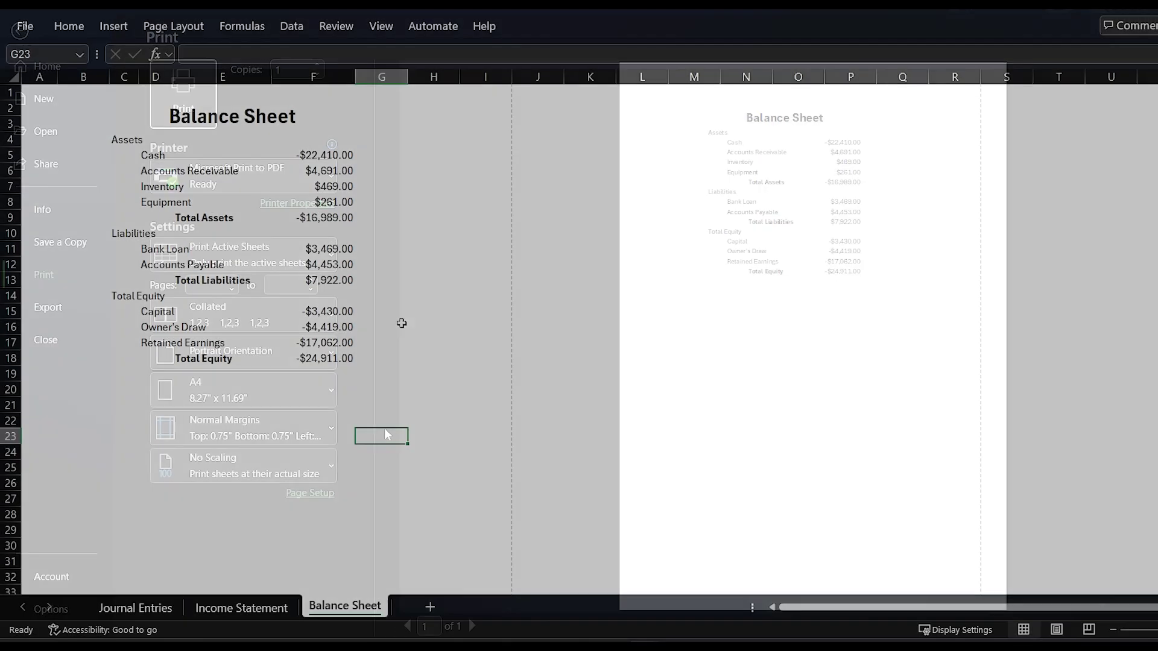
pyautogui.click(402, 325)
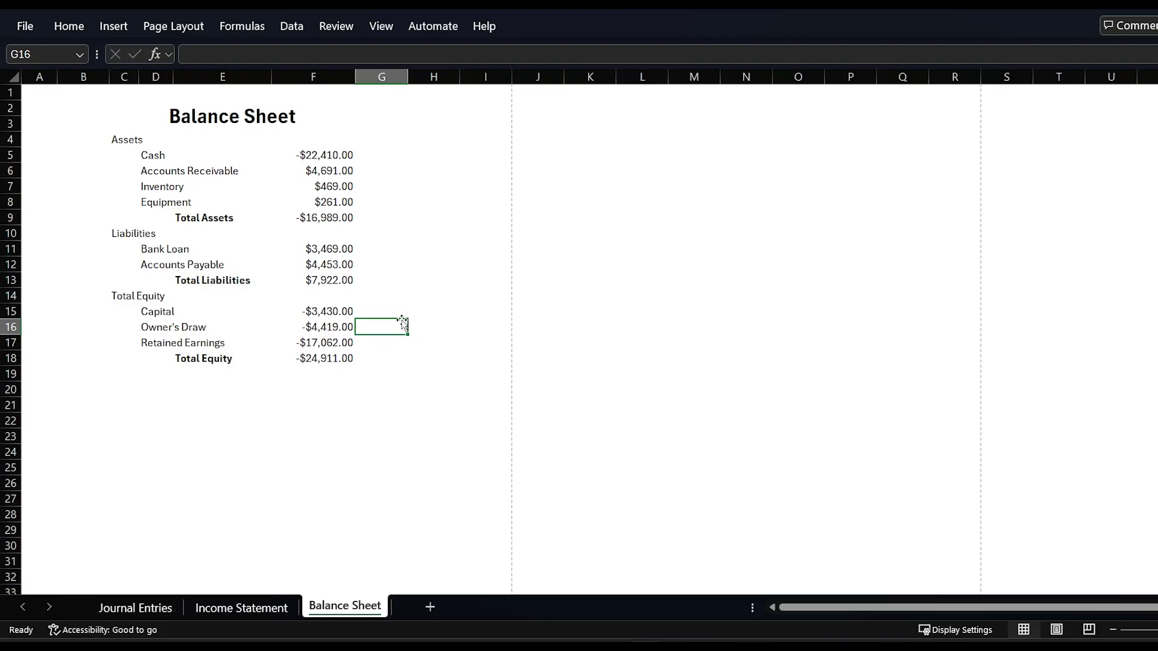